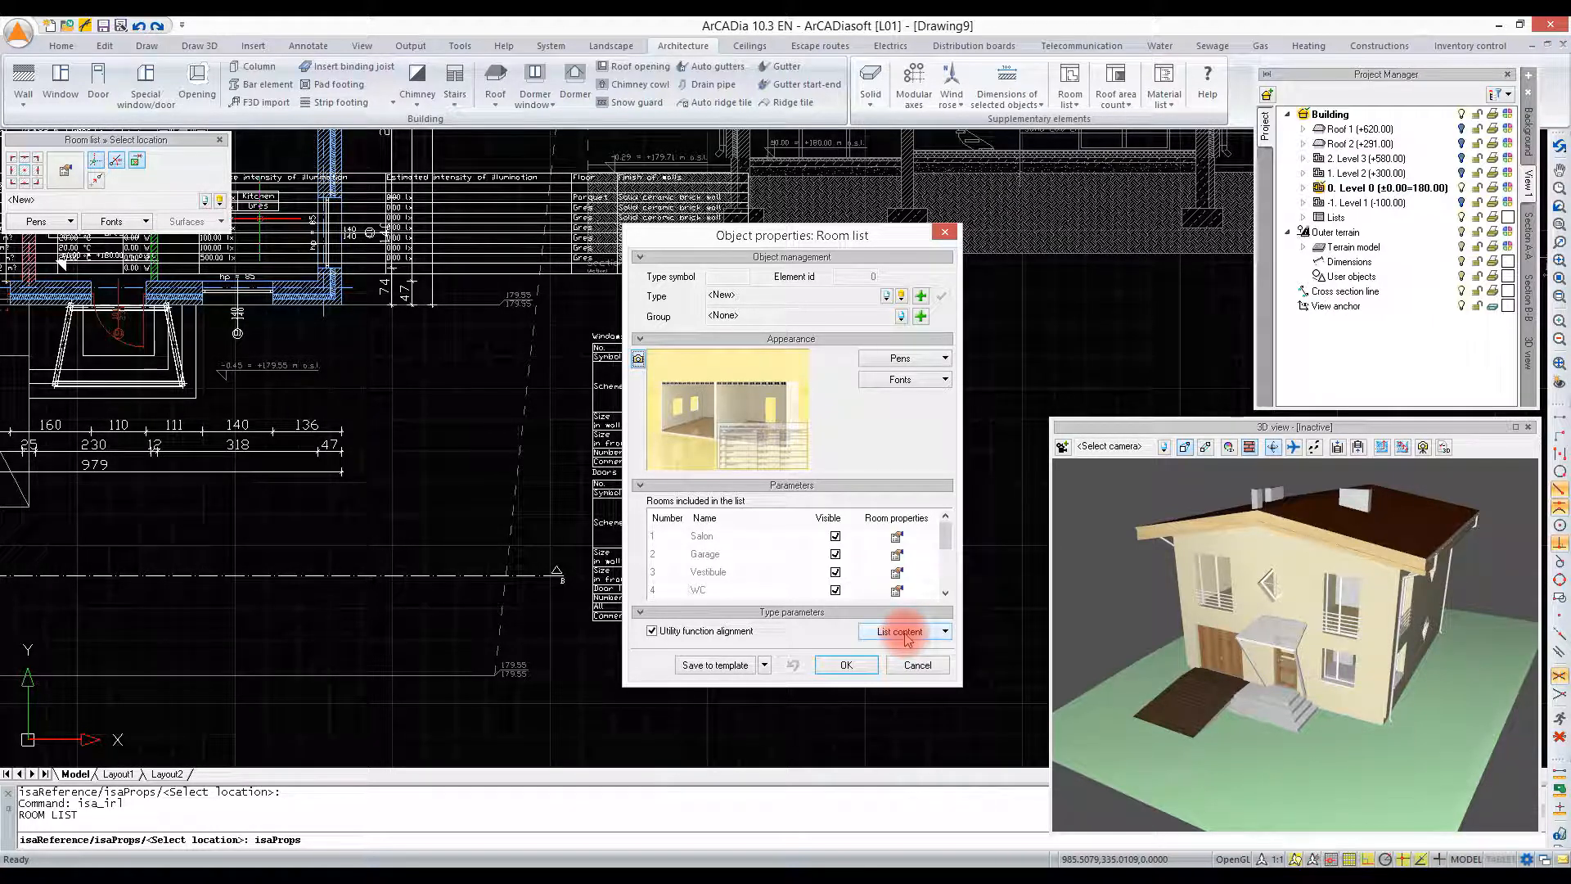
Step: Exclude real area, cubic capacity, temperature, thermal power, both illumination intensities and wall finish from the room list's content
{"action": "left_click", "coordinate": [907, 636]}
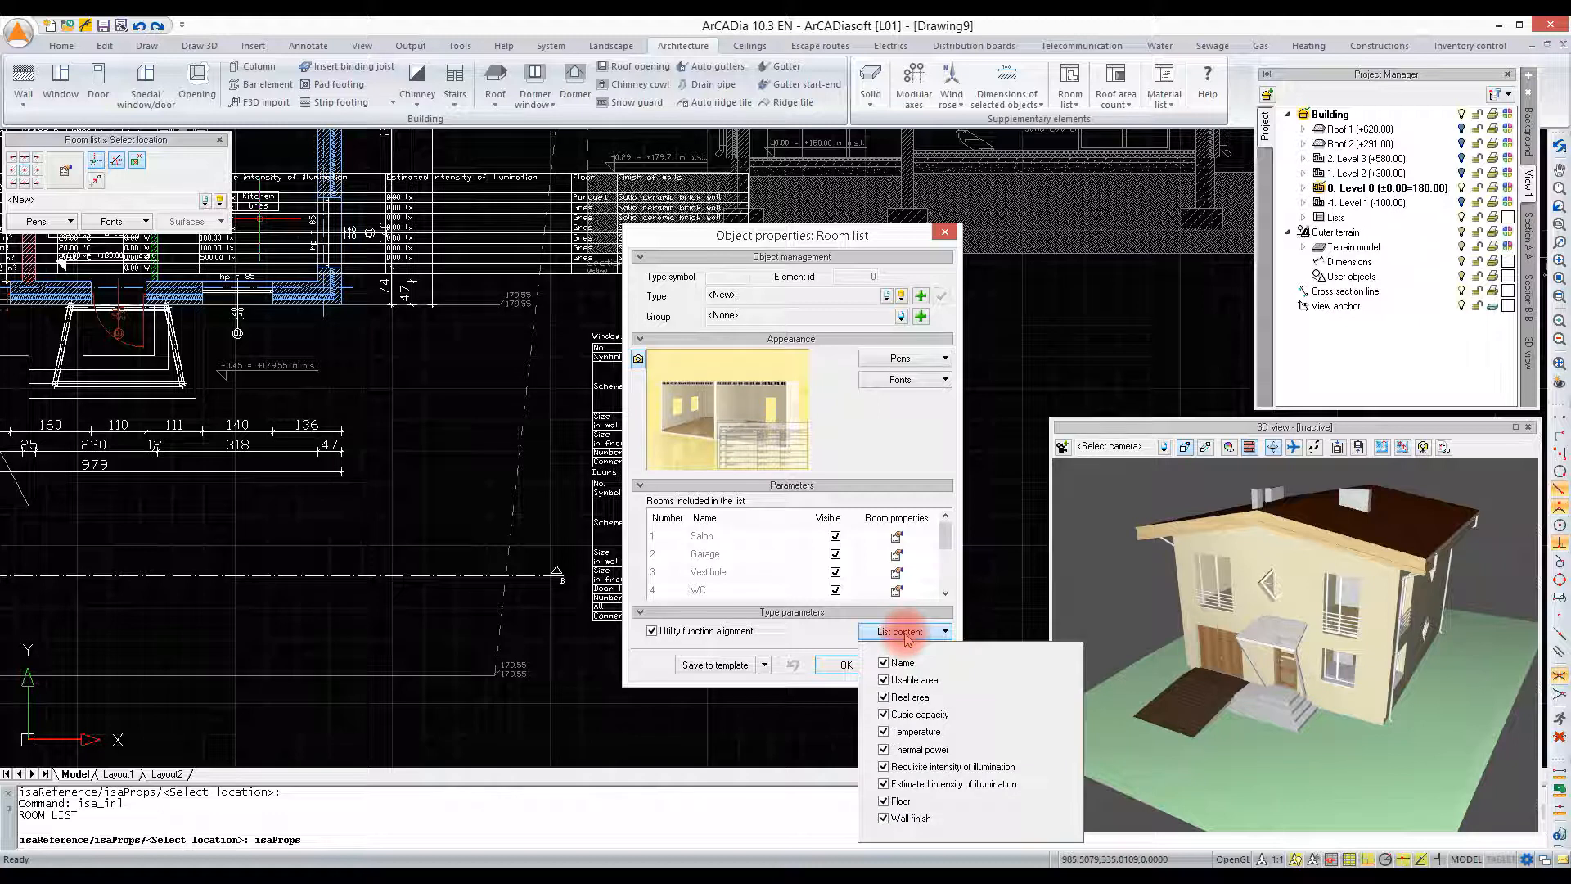
{"action": "left_click", "coordinate": [883, 697]}
{"action": "left_click", "coordinate": [883, 714]}
{"action": "left_click", "coordinate": [884, 733]}
{"action": "left_click", "coordinate": [883, 750]}
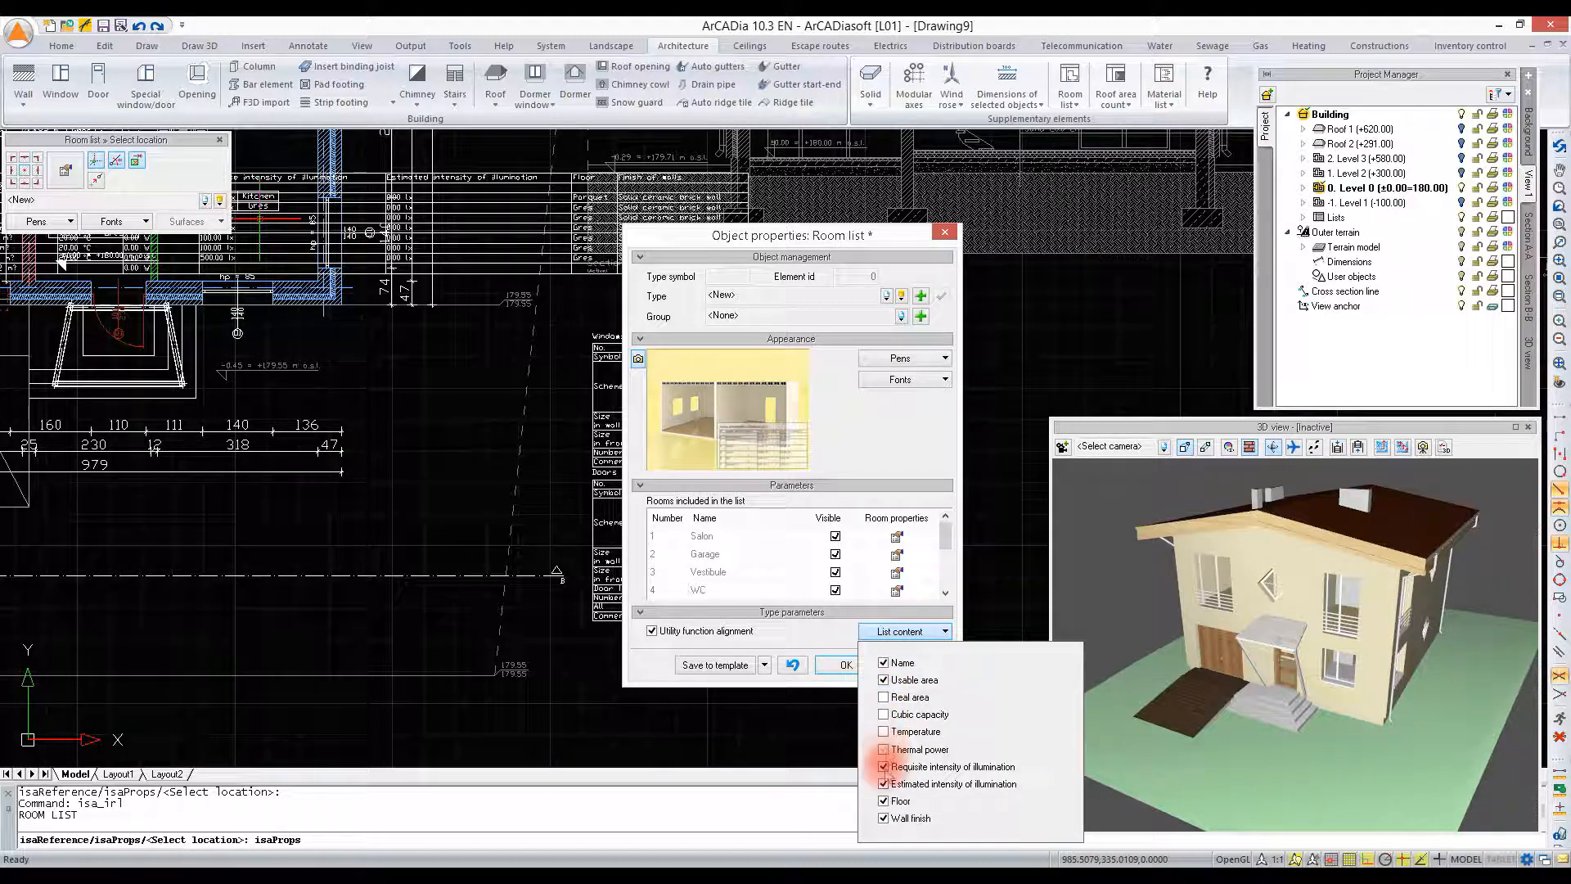
{"action": "left_click", "coordinate": [883, 767]}
{"action": "left_click", "coordinate": [883, 784]}
{"action": "left_click", "coordinate": [883, 819]}
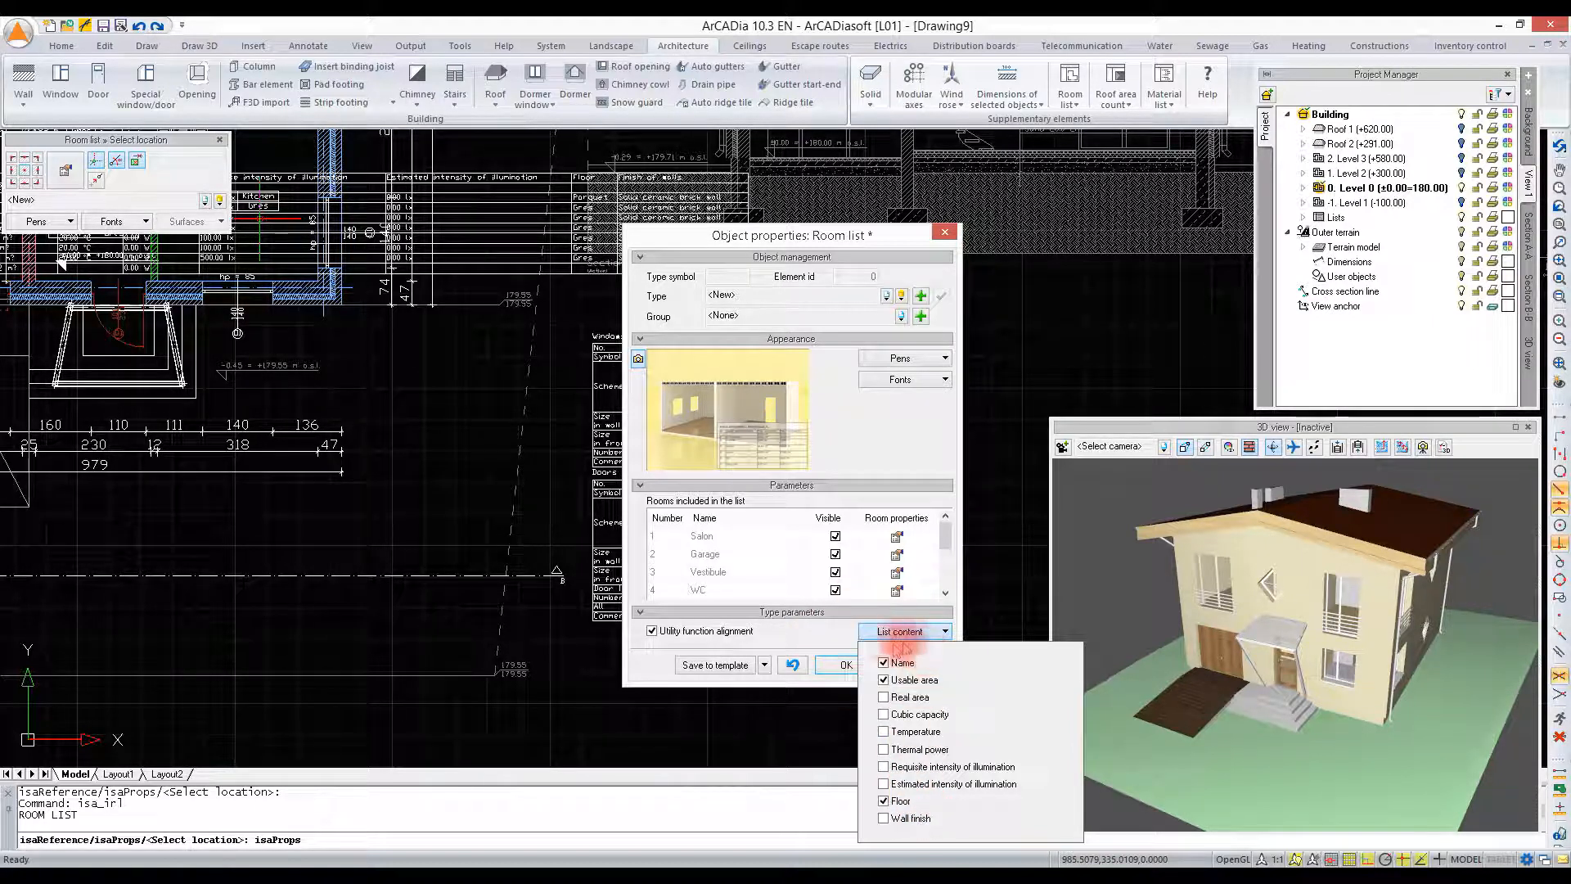
Step: Accept the room list properties and place the Level 0 room list directly below the woodwork list
{"action": "left_click", "coordinate": [824, 641]}
{"action": "left_click", "coordinate": [842, 666]}
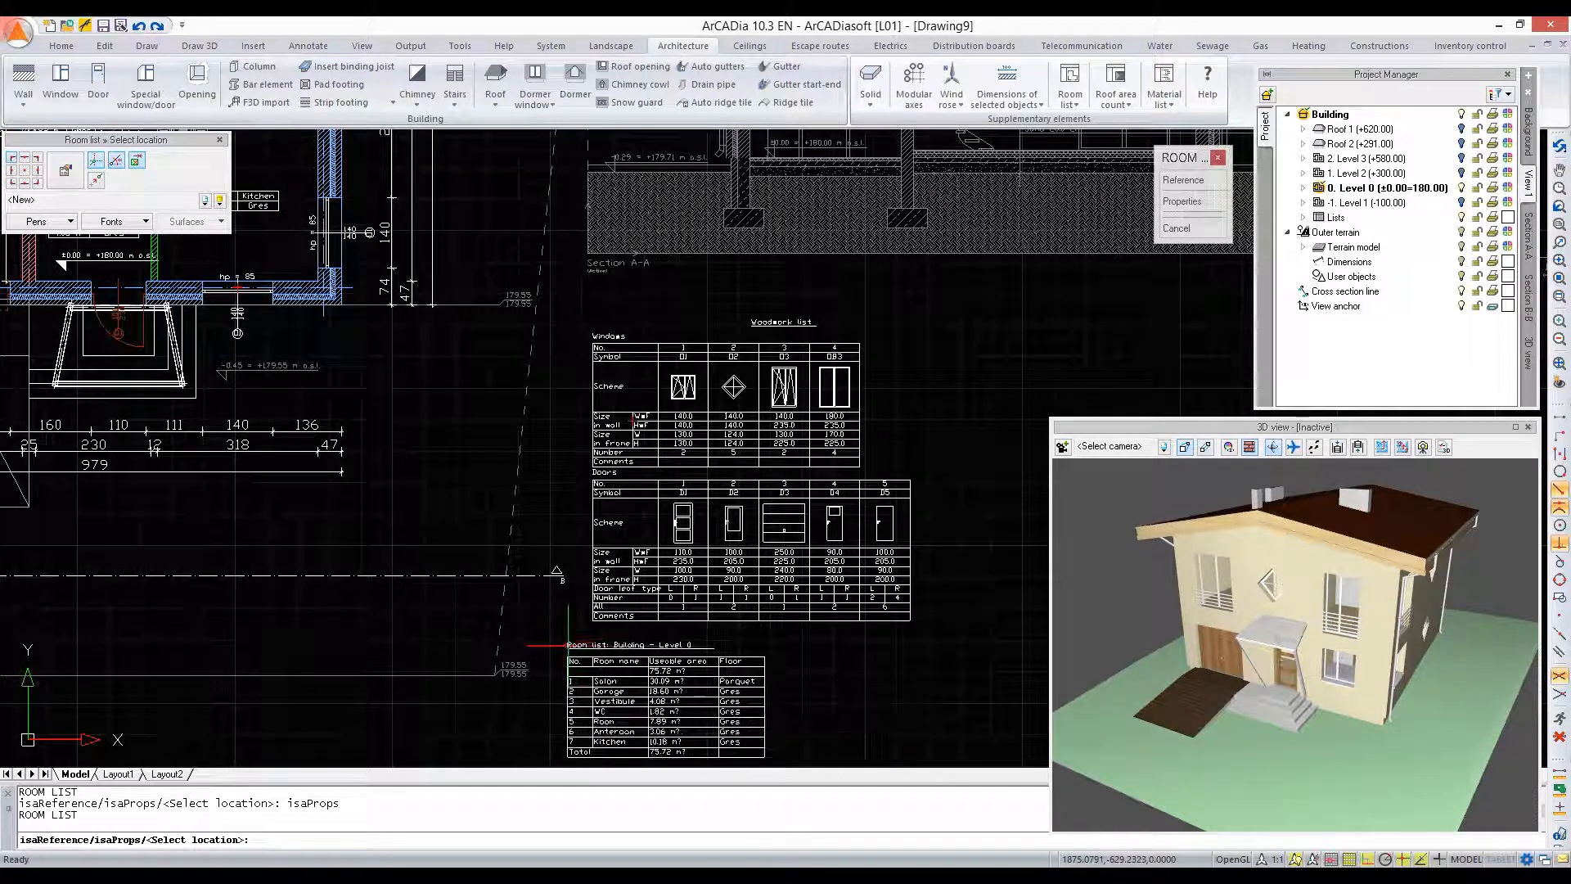
{"action": "left_click", "coordinate": [593, 650]}
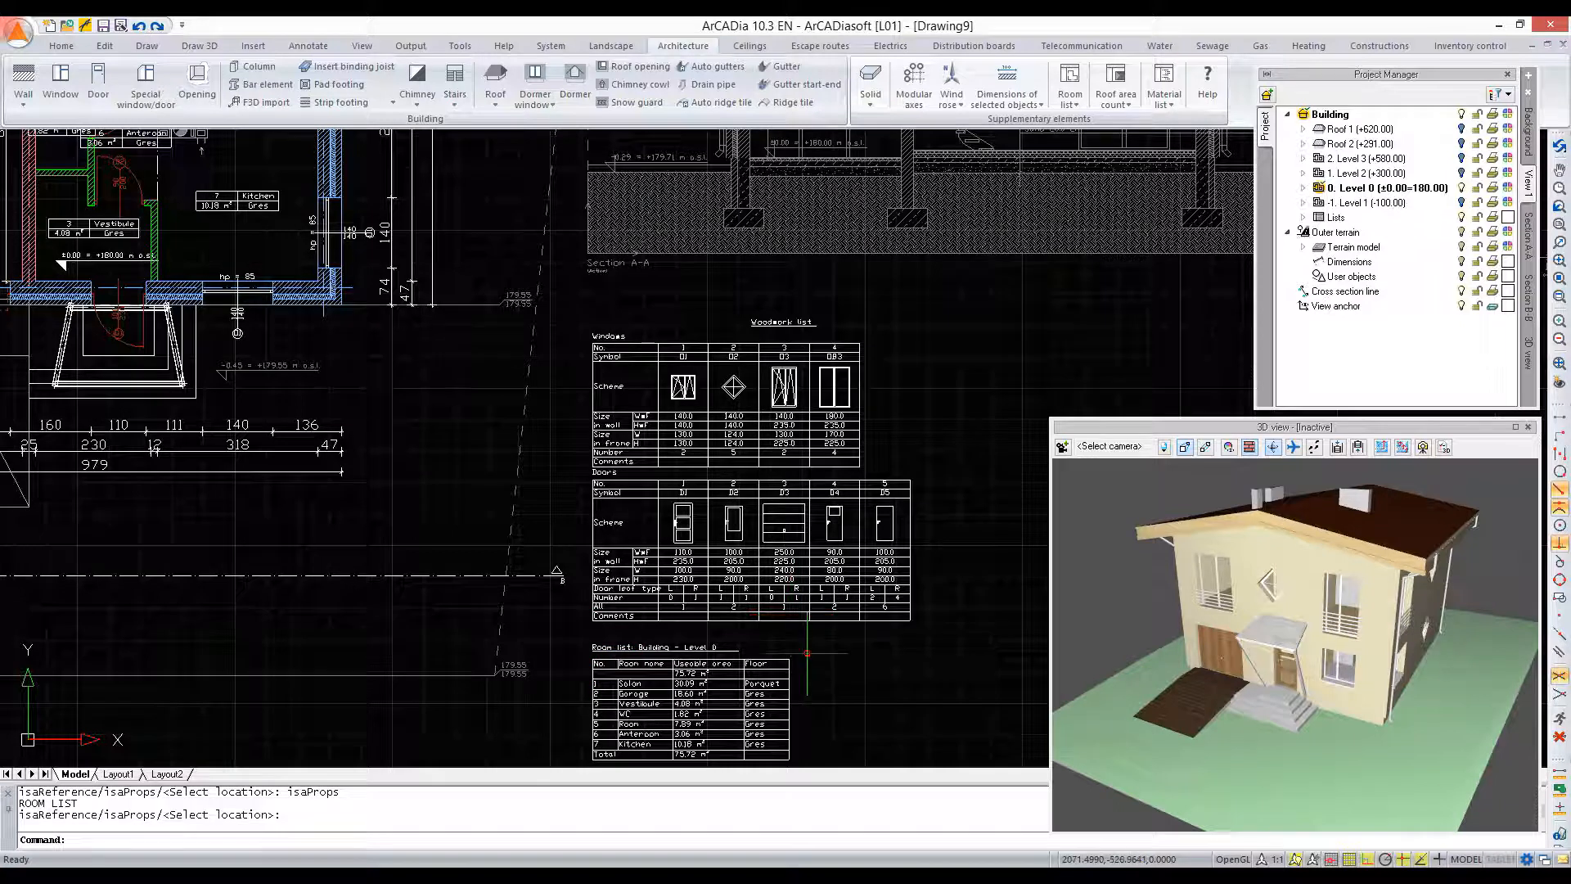
Step: Insert a list of bar elements for the Other material group below the room list, aligned with its left edge
{"action": "middle_click_drag", "start_coordinate": [806, 653], "coordinate": [802, 618]}
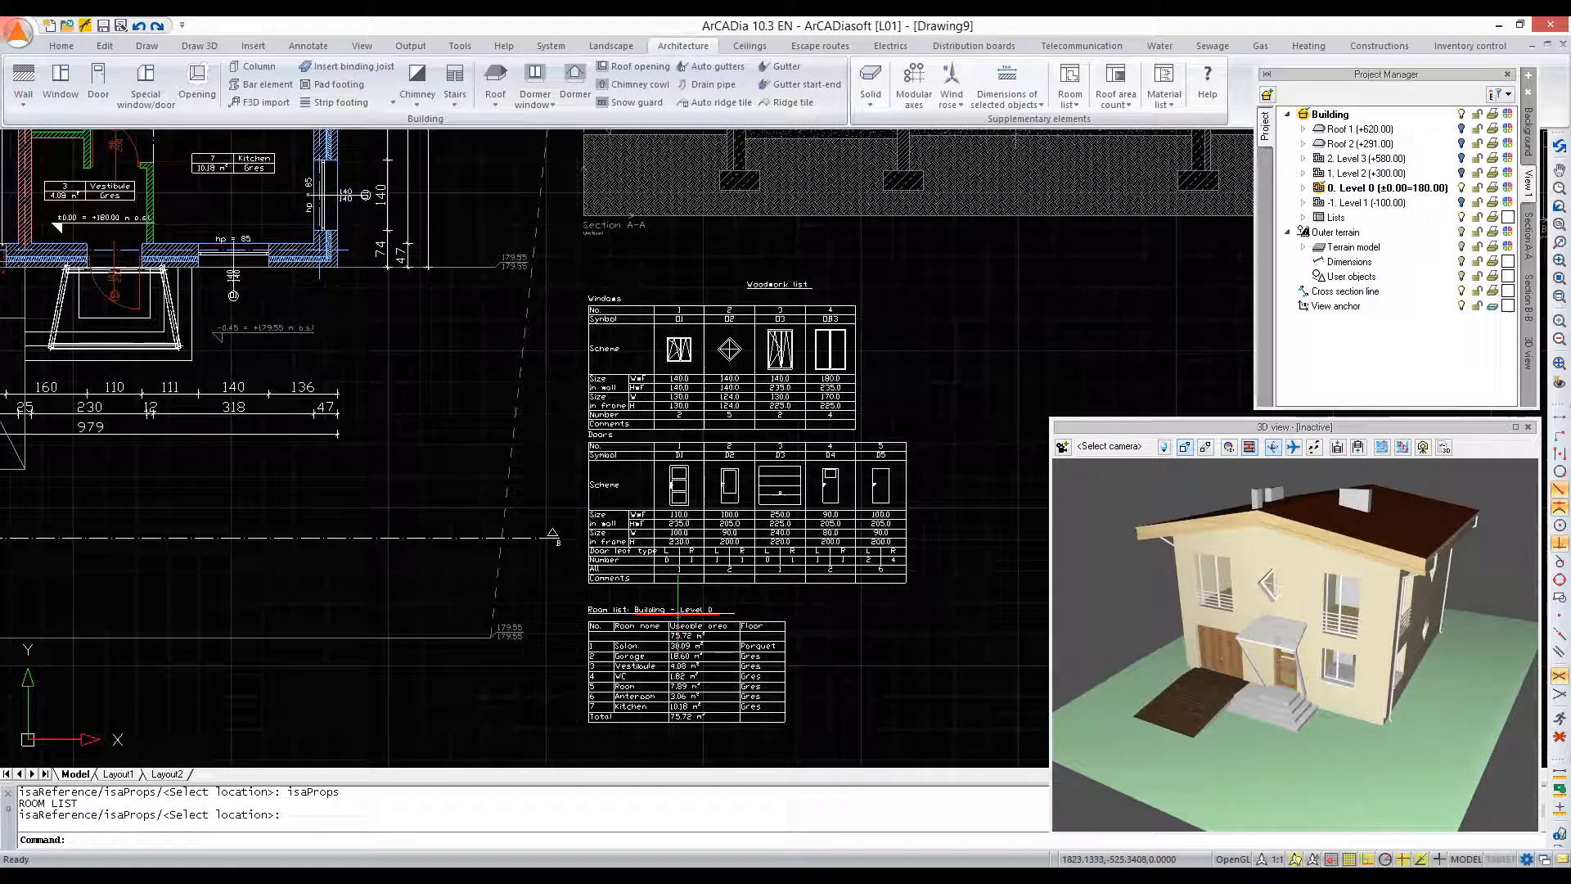
{"action": "left_click", "coordinate": [1072, 105]}
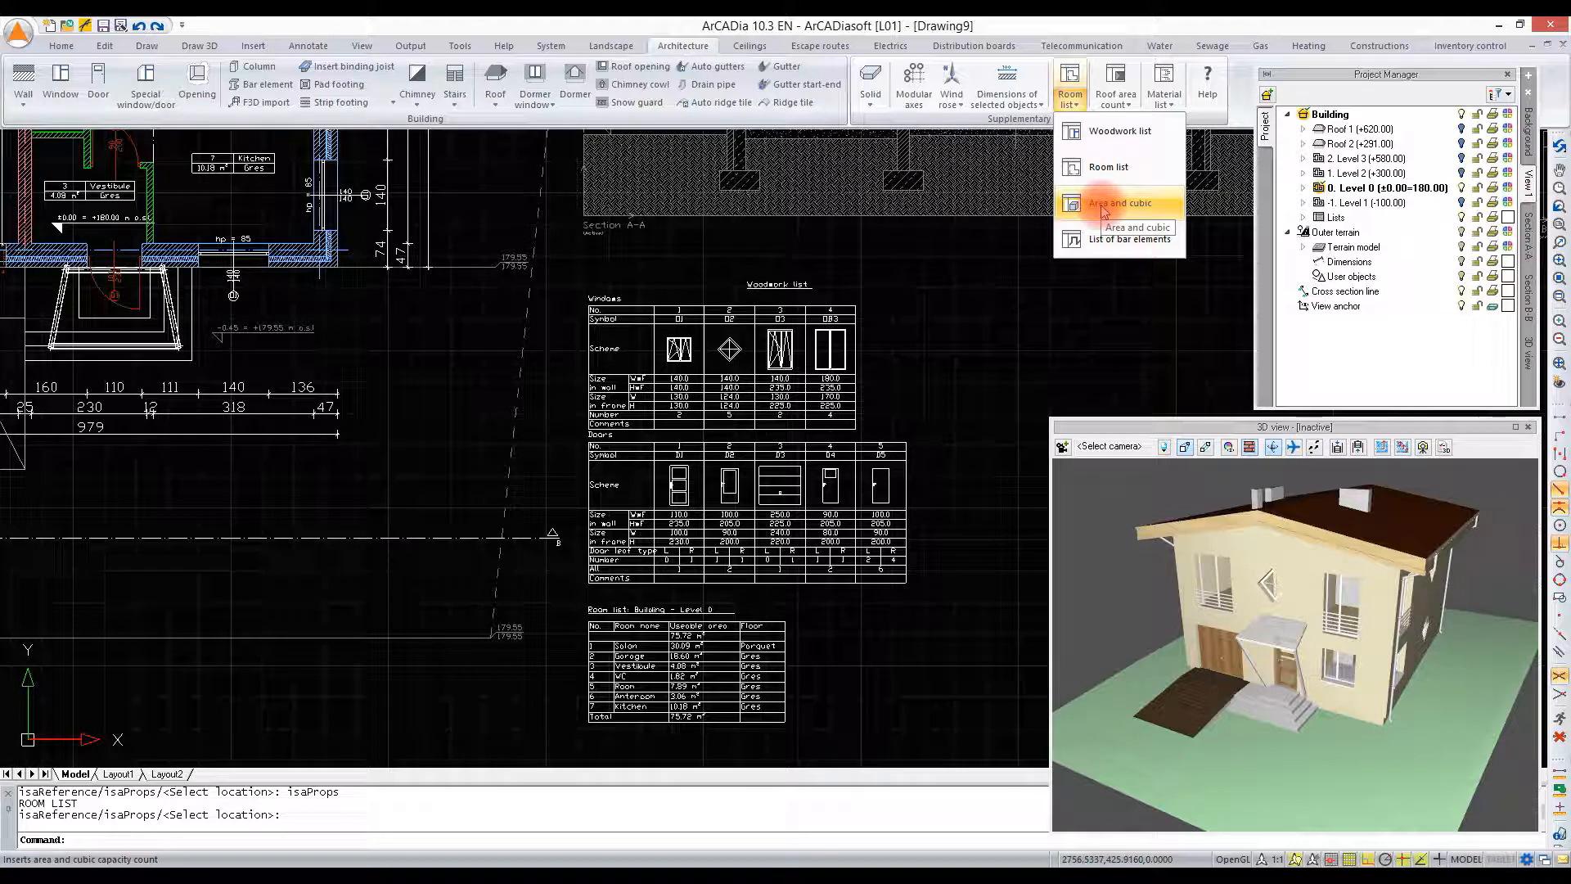
{"action": "left_click", "coordinate": [1102, 248]}
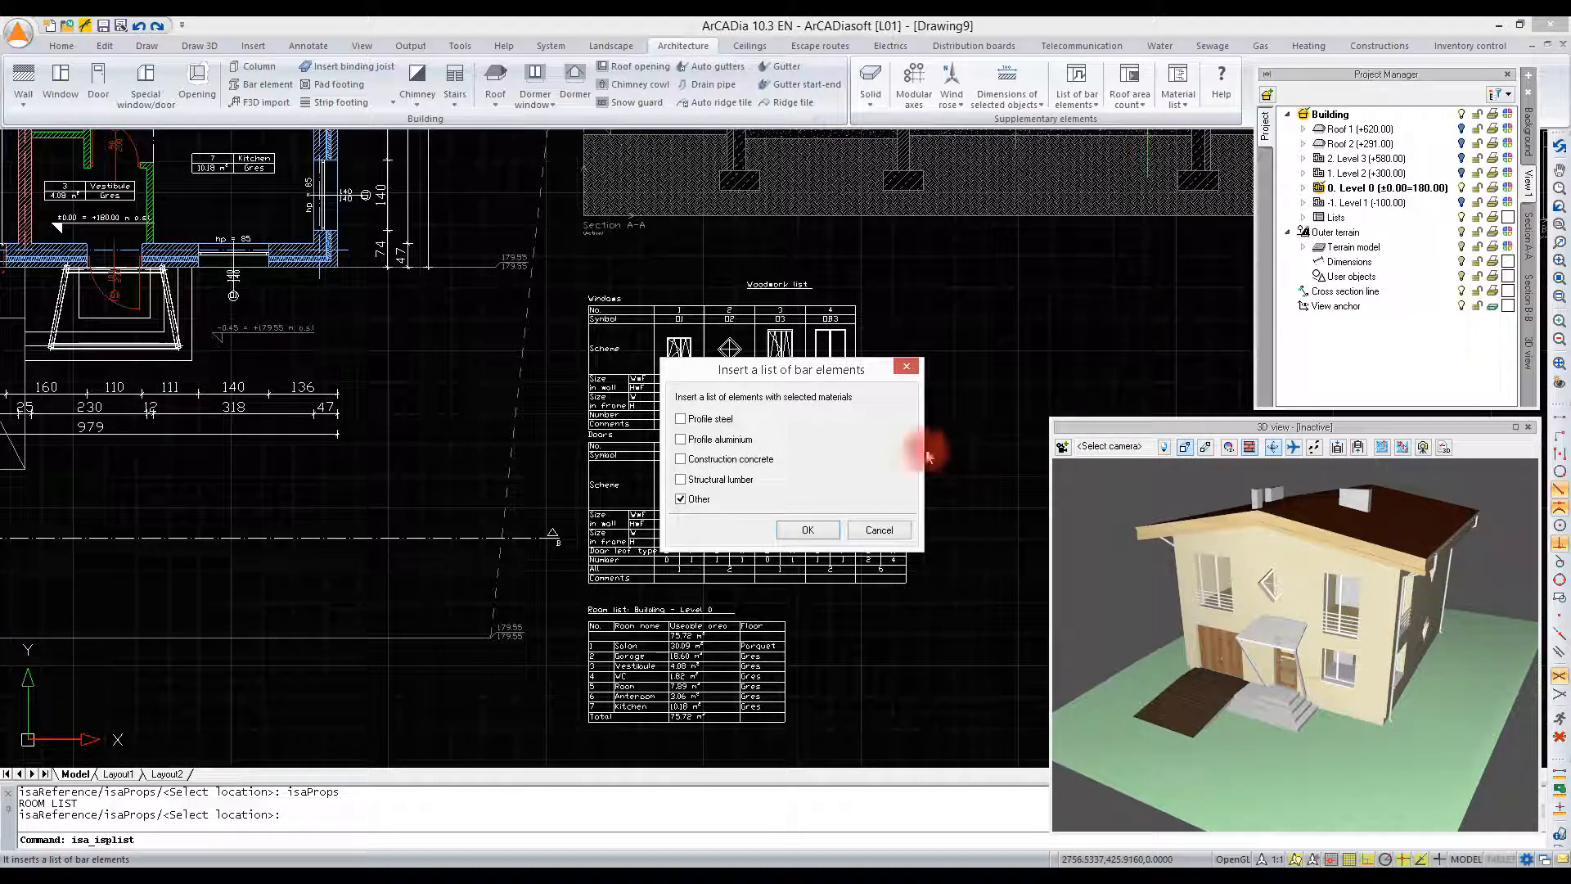
{"action": "left_click", "coordinate": [807, 530]}
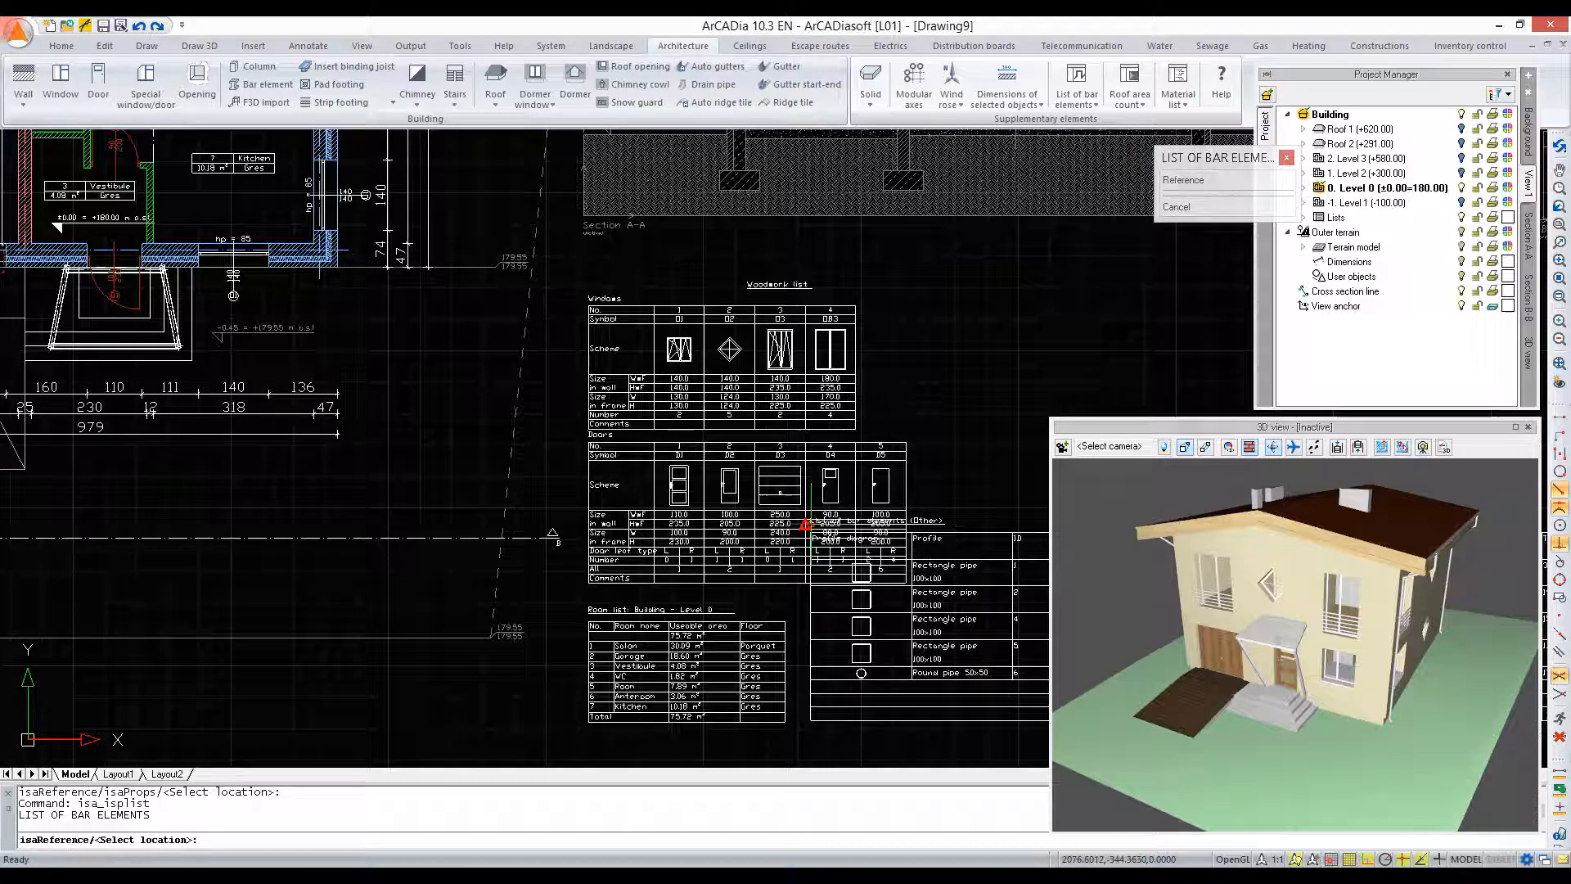
{"action": "middle_click_drag", "start_coordinate": [641, 563], "coordinate": [638, 375]}
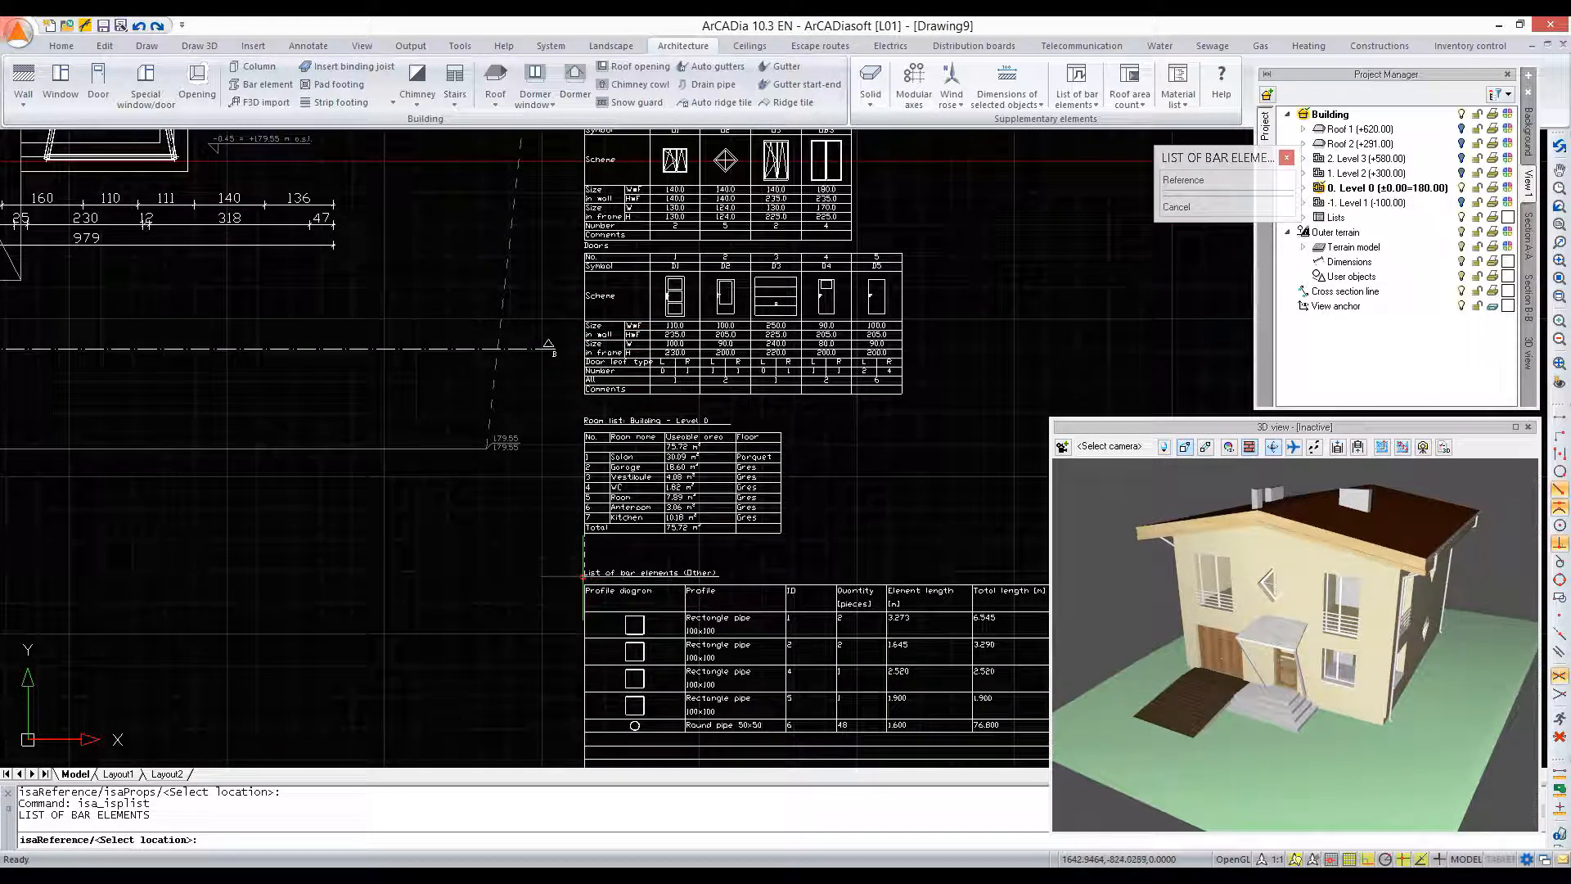
{"action": "left_click", "coordinate": [583, 574]}
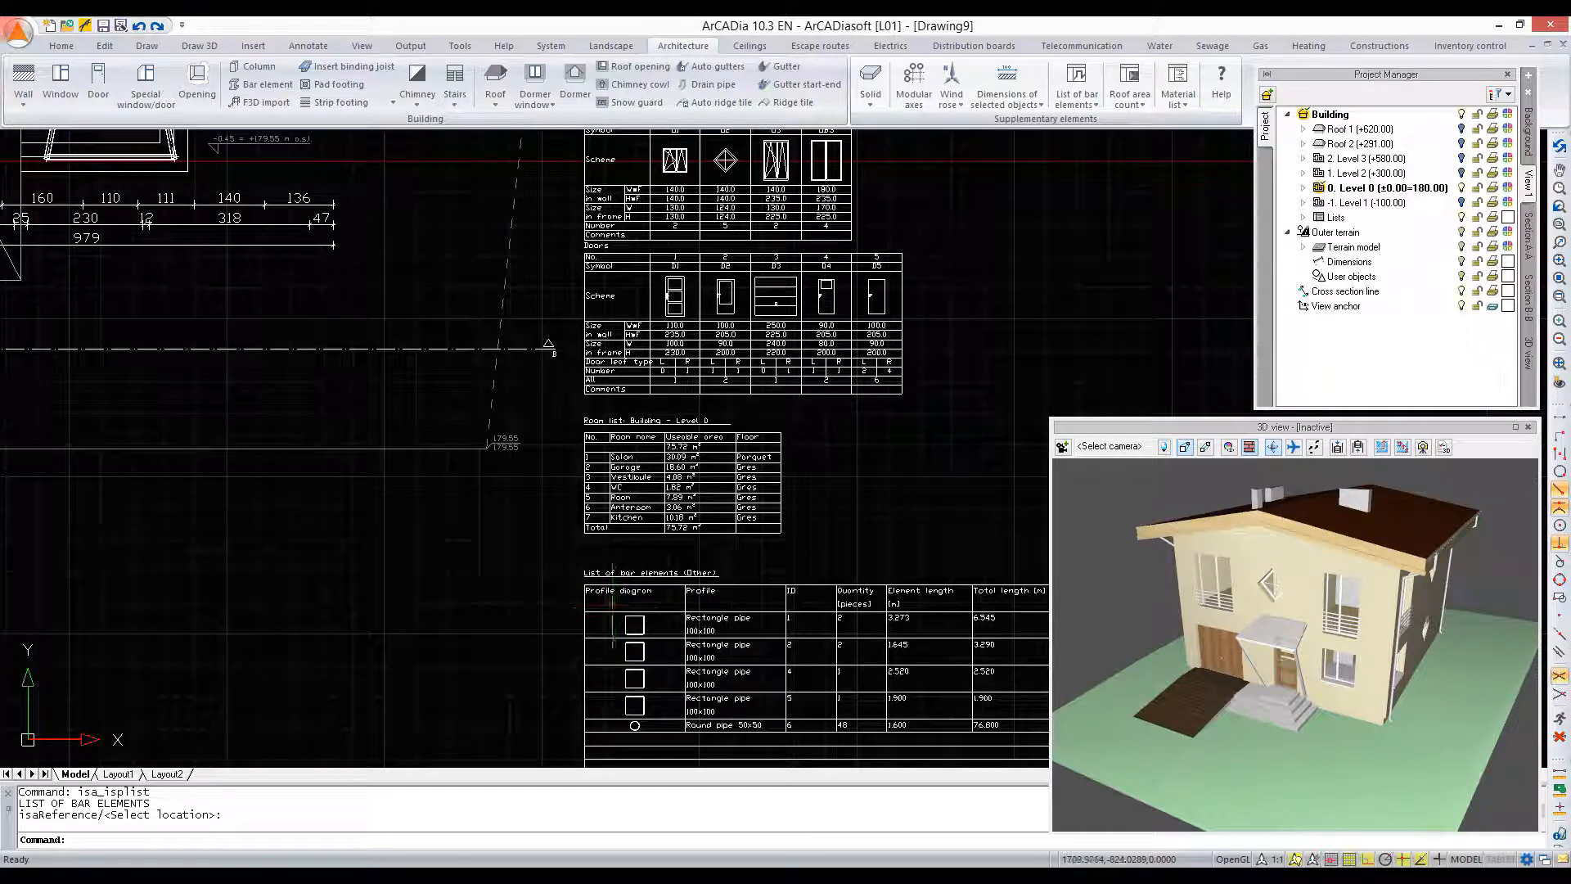
Step: Insert the area and cubic capacity count below Section B-B, to the right of the existing lists
{"action": "middle_click_drag", "start_coordinate": [764, 603], "coordinate": [587, 443]}
{"action": "scroll", "coordinate": [587, 443], "scroll_direction": "up", "scroll_amount": 2}
{"action": "mouse_move", "coordinate": [990, 533]}
{"action": "middle_mouse_down"}
{"action": "mouse_move", "coordinate": [715, 509]}
{"action": "mouse_move", "coordinate": [584, 424]}
{"action": "middle_mouse_up"}
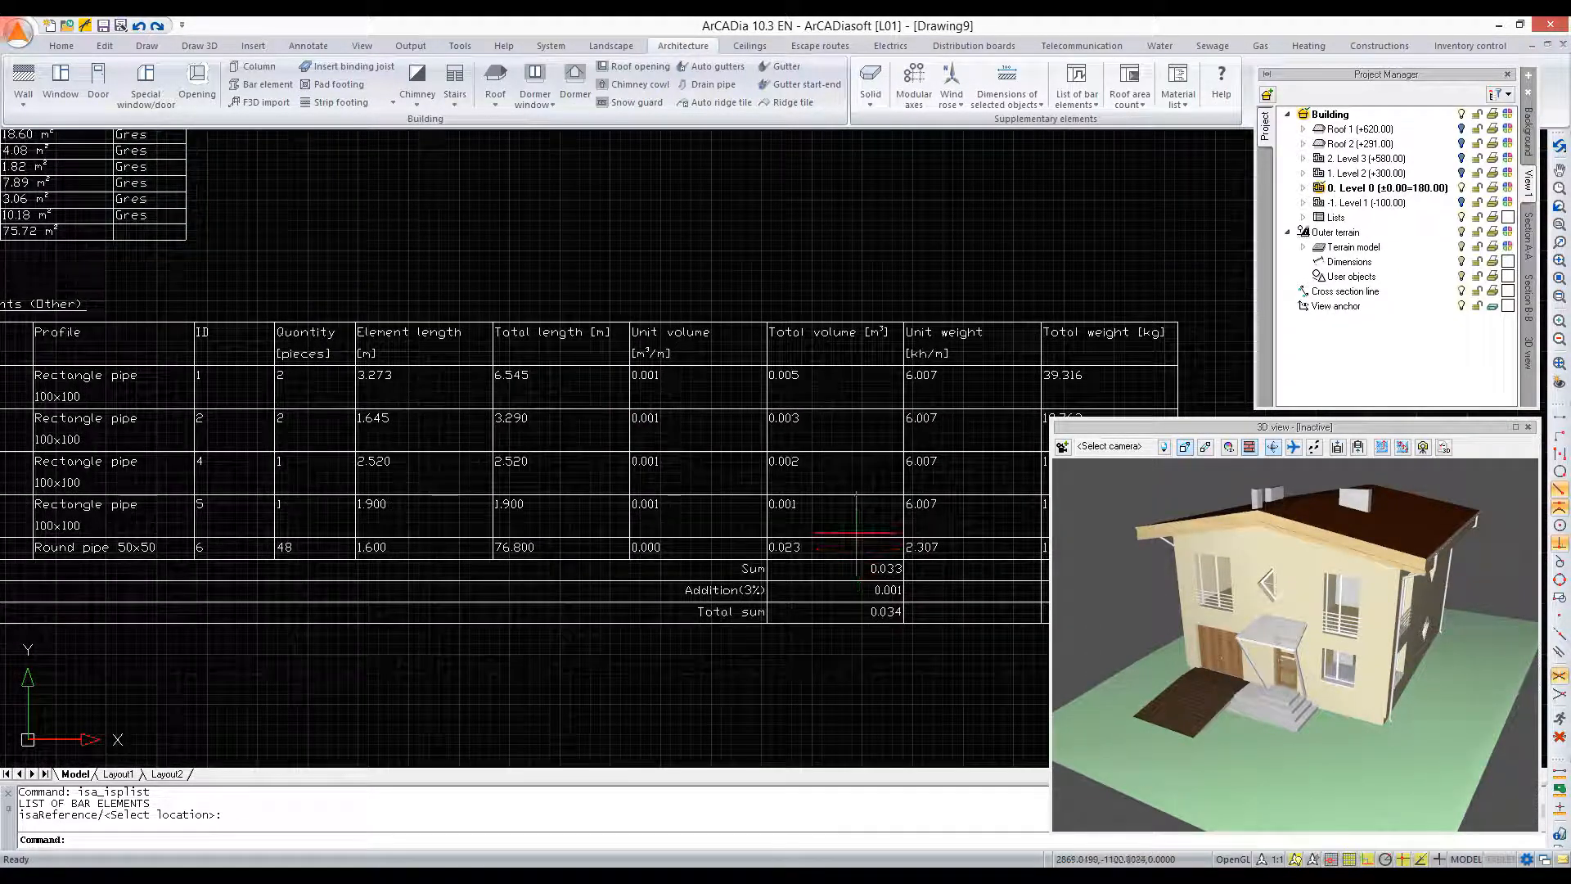
{"action": "mouse_move", "coordinate": [1088, 340]}
{"action": "middle_mouse_down"}
{"action": "mouse_move", "coordinate": [930, 322]}
{"action": "mouse_move", "coordinate": [946, 335]}
{"action": "middle_mouse_up"}
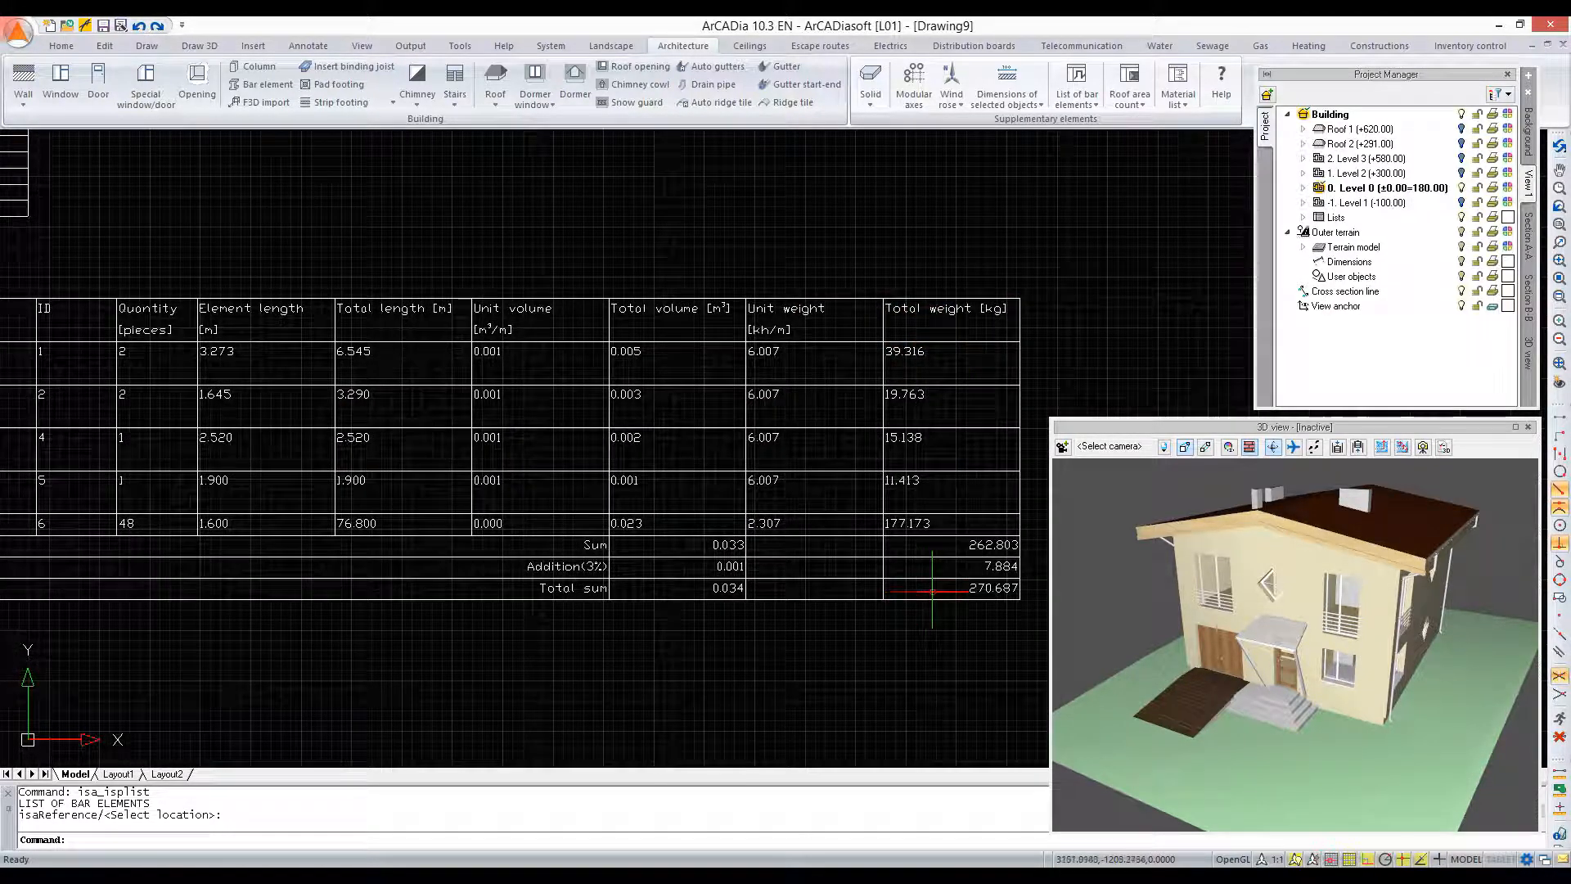
{"action": "scroll", "coordinate": [932, 589], "scroll_direction": "down", "scroll_amount": 4}
{"action": "middle_click_drag", "start_coordinate": [632, 393], "coordinate": [615, 568]}
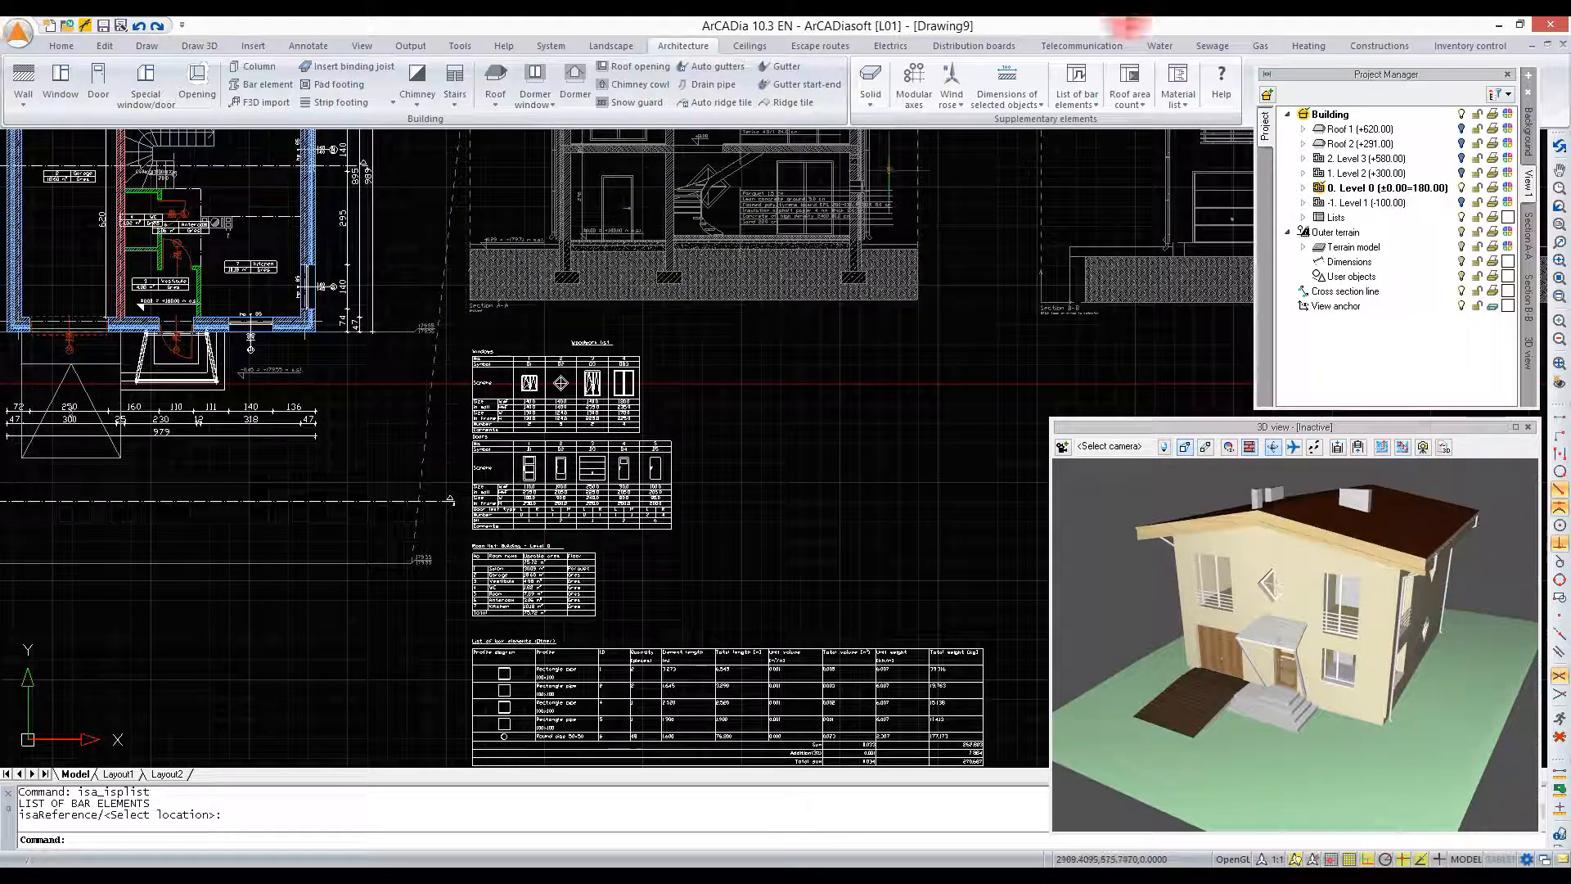
{"action": "left_click", "coordinate": [1079, 97]}
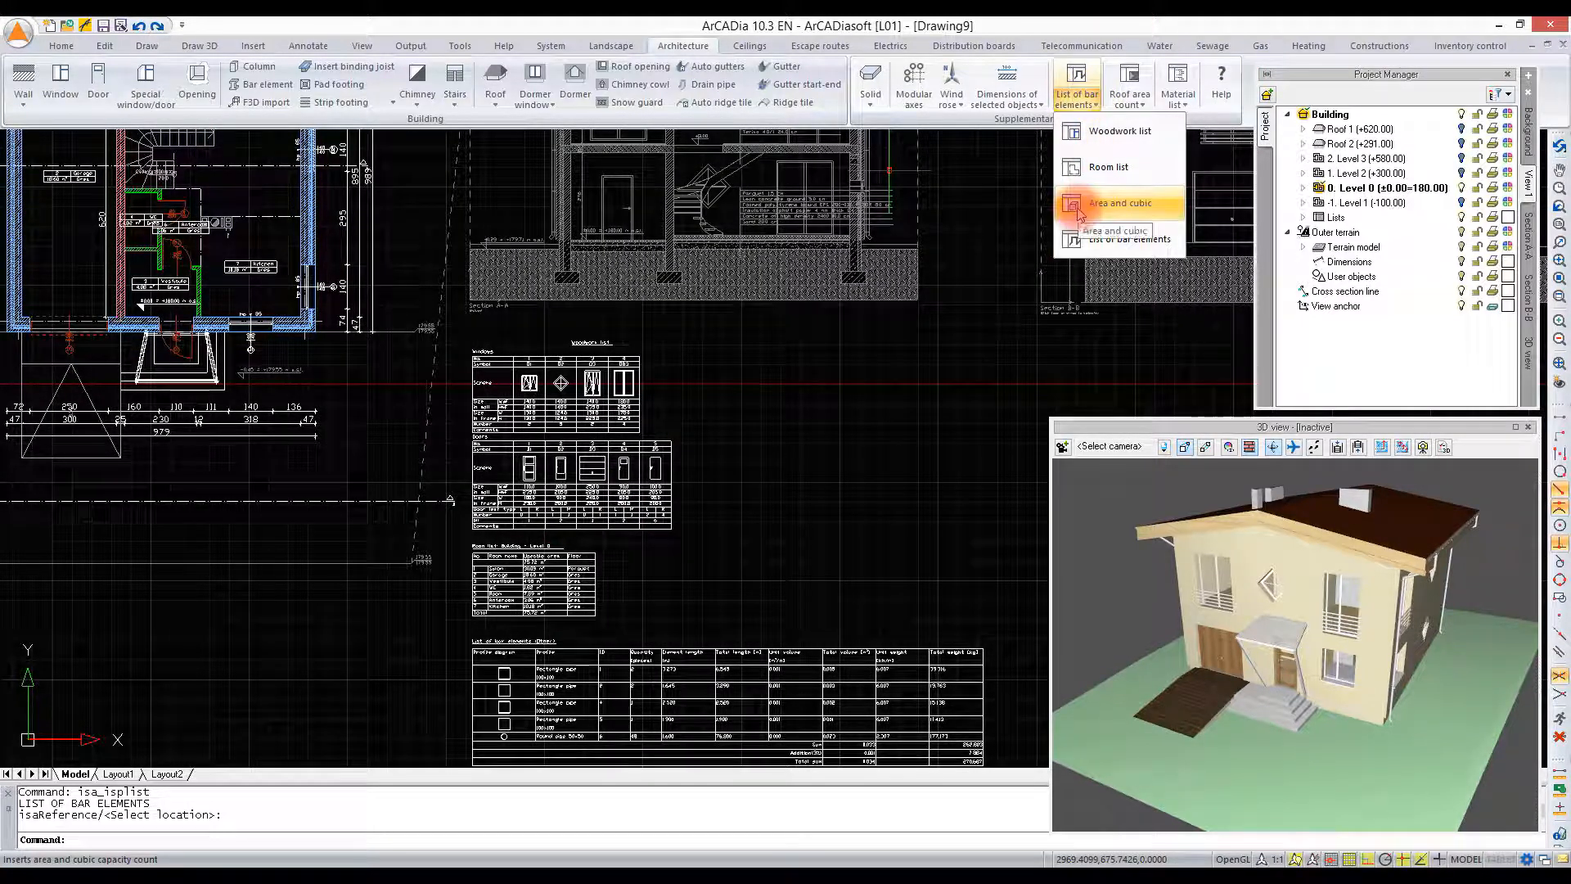
{"action": "left_click", "coordinate": [1078, 211]}
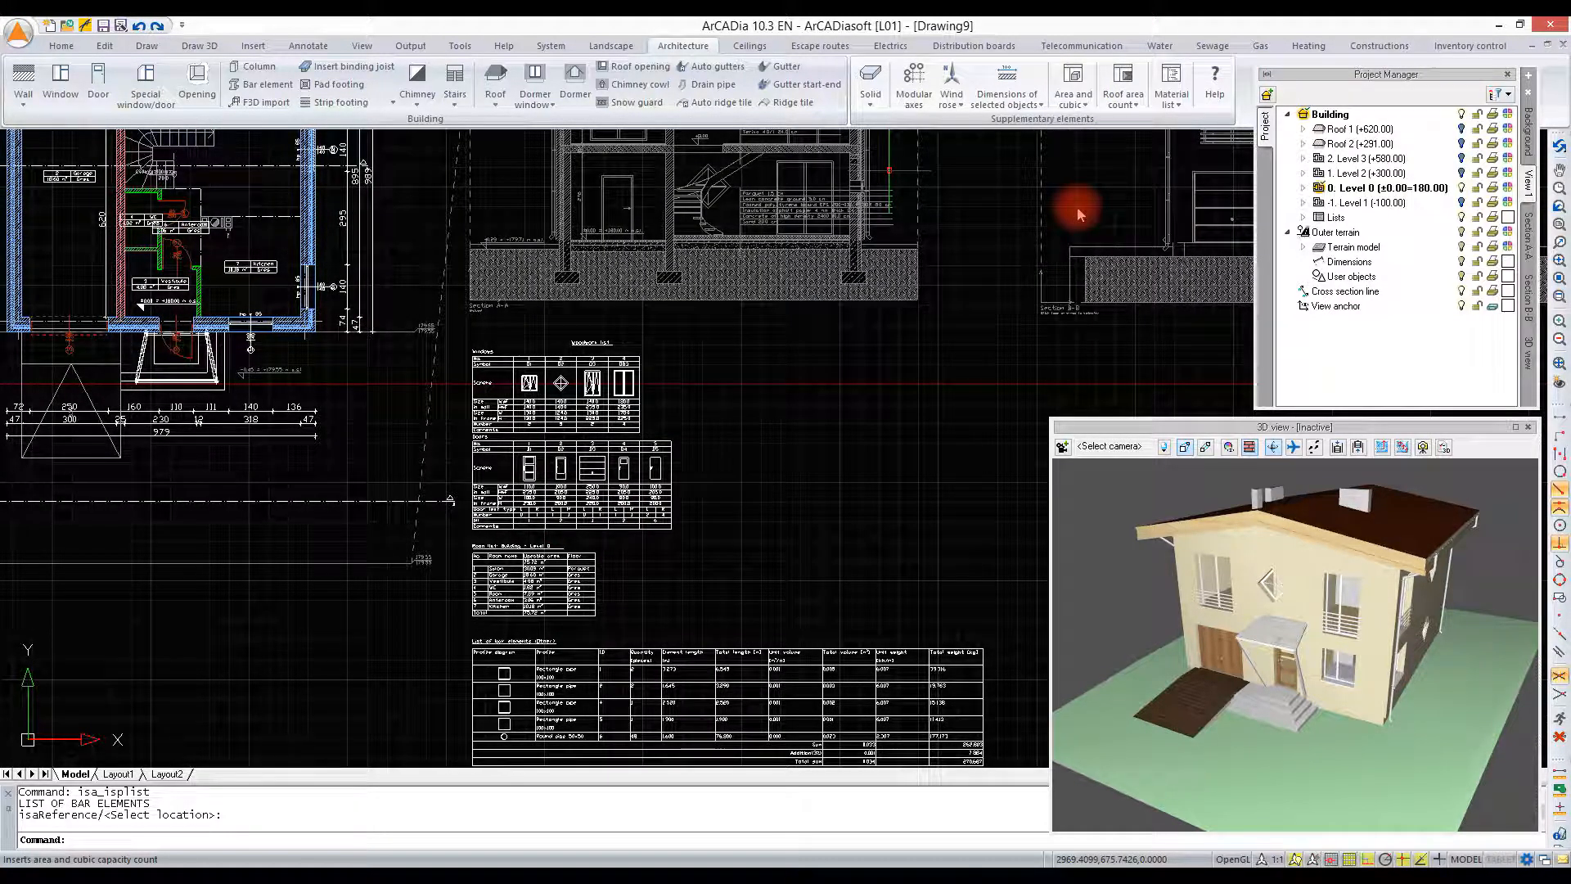
{"action": "mouse_move", "coordinate": [700, 491]}
{"action": "middle_mouse_down"}
{"action": "mouse_move", "coordinate": [758, 263]}
{"action": "mouse_move", "coordinate": [755, 207]}
{"action": "middle_mouse_up"}
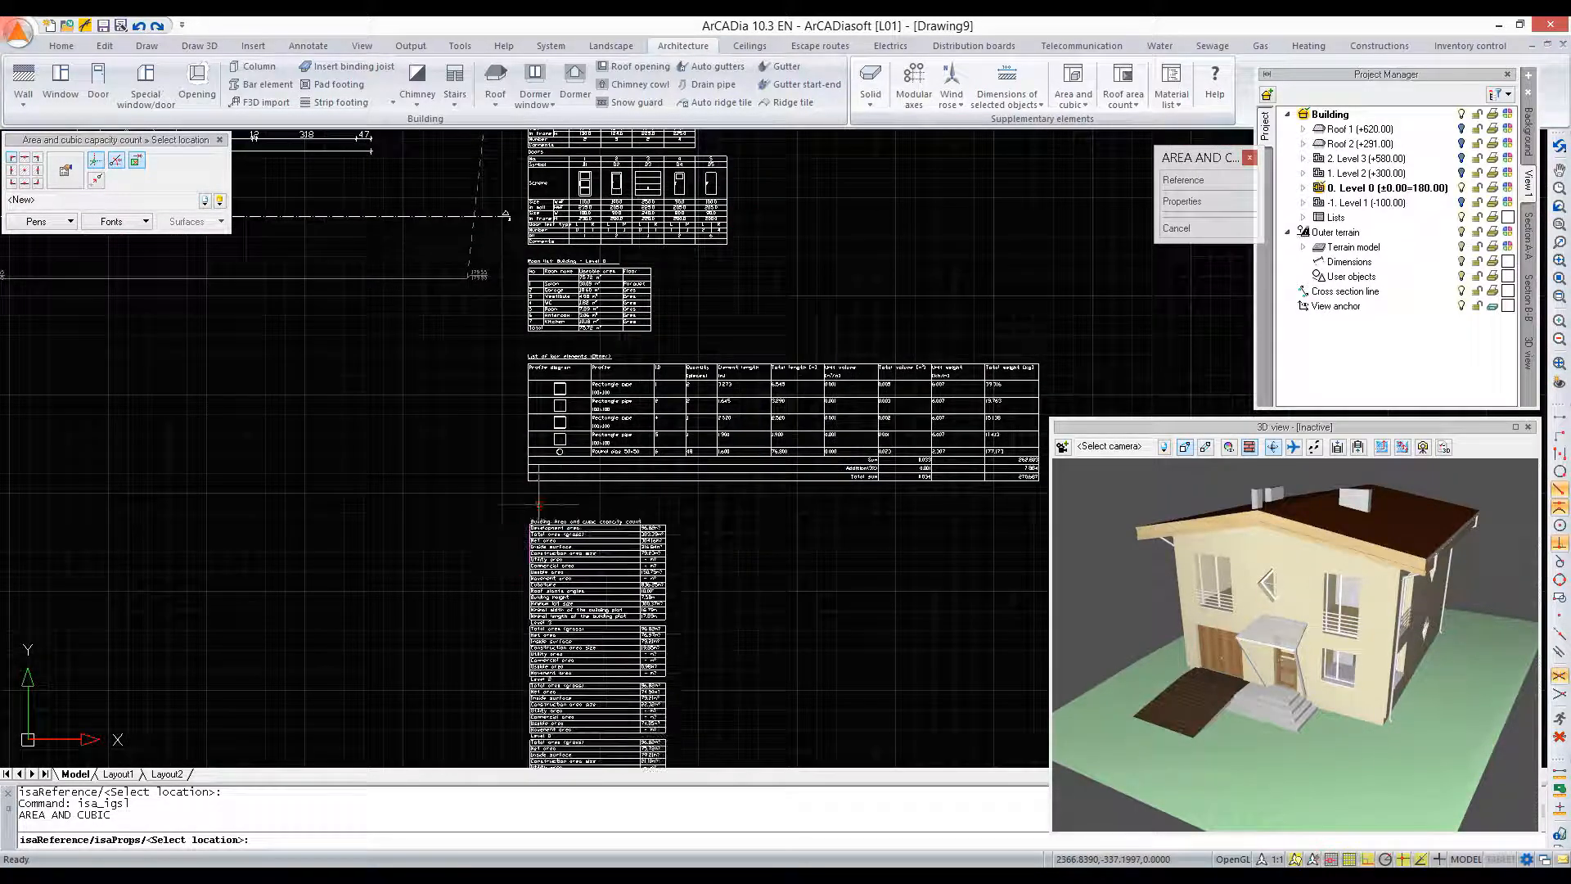
{"action": "middle_click_drag", "start_coordinate": [917, 311], "coordinate": [500, 465]}
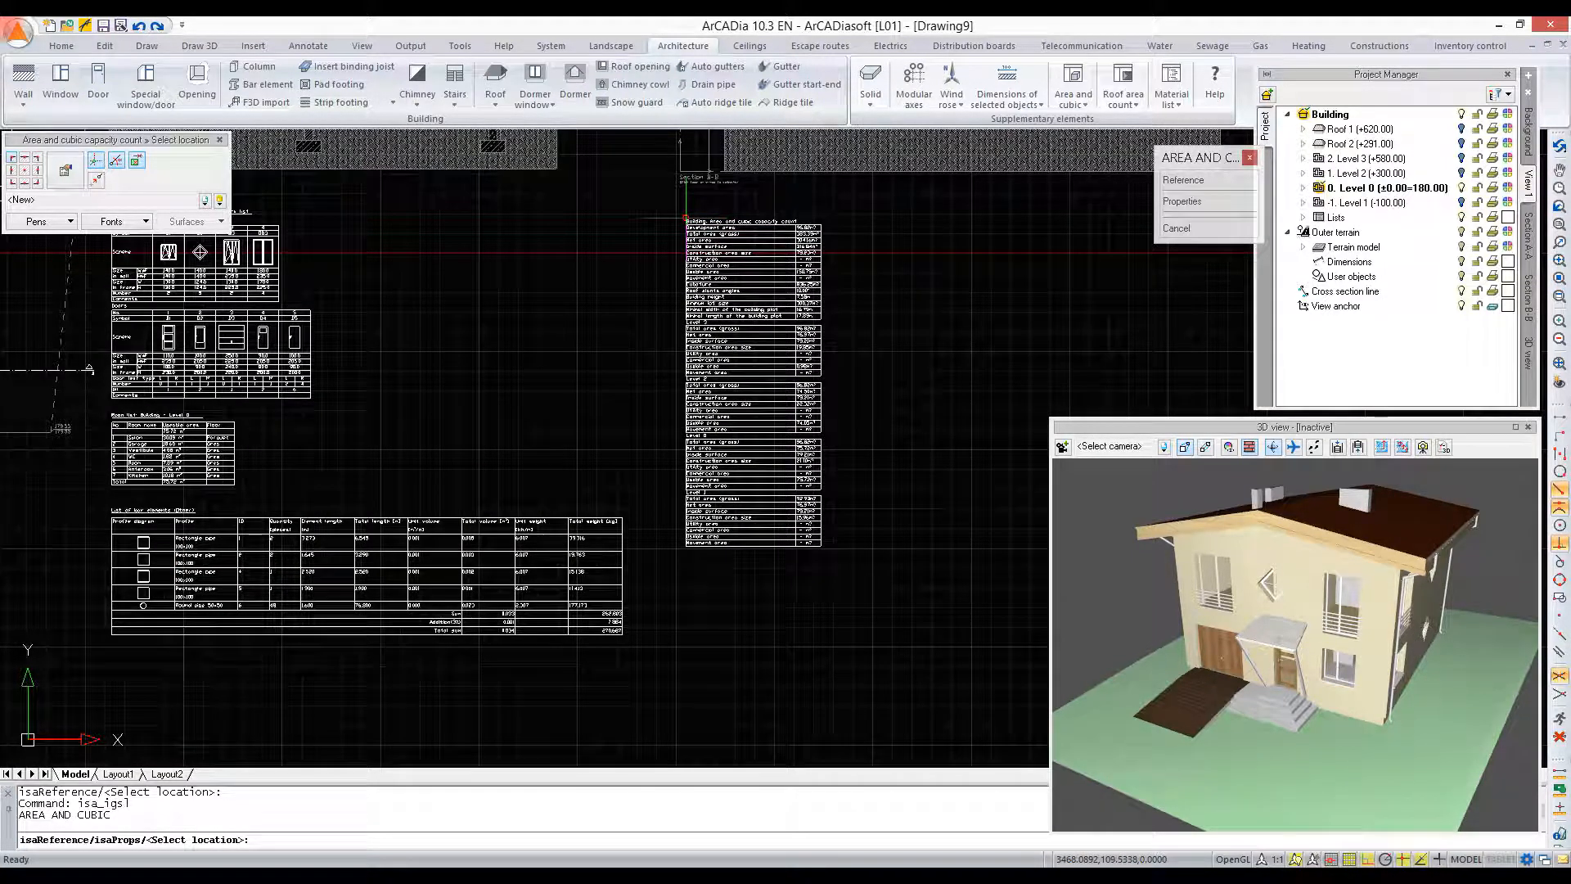
{"action": "left_click", "coordinate": [686, 217]}
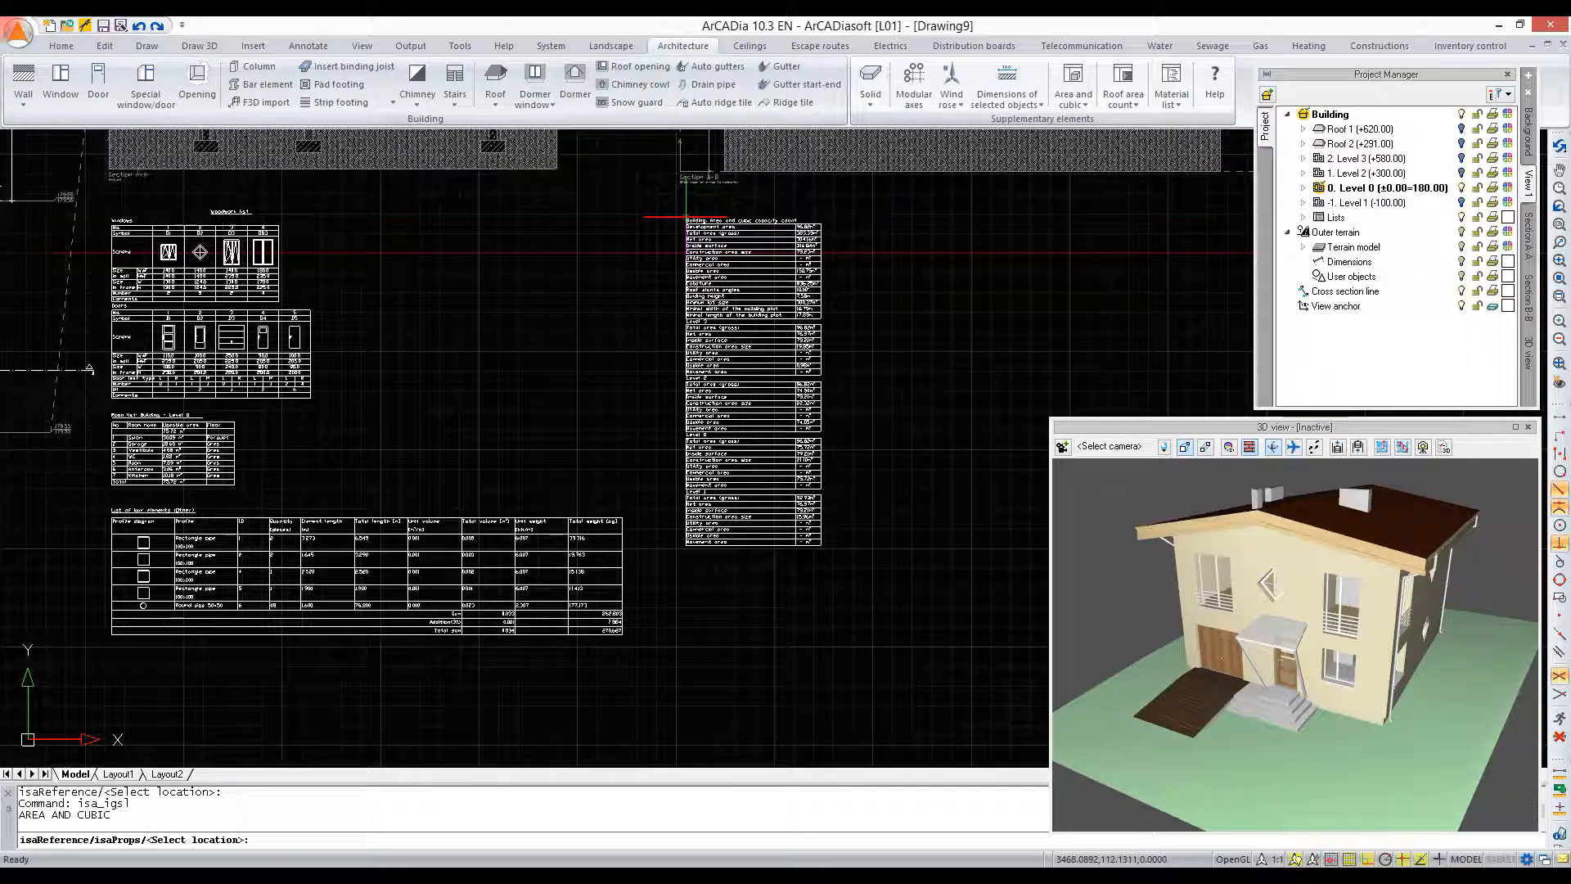
Step: Open the area and cubic capacity count's properties and set its values to refresh manually
{"action": "scroll", "coordinate": [749, 204], "scroll_direction": "up", "scroll_amount": 5}
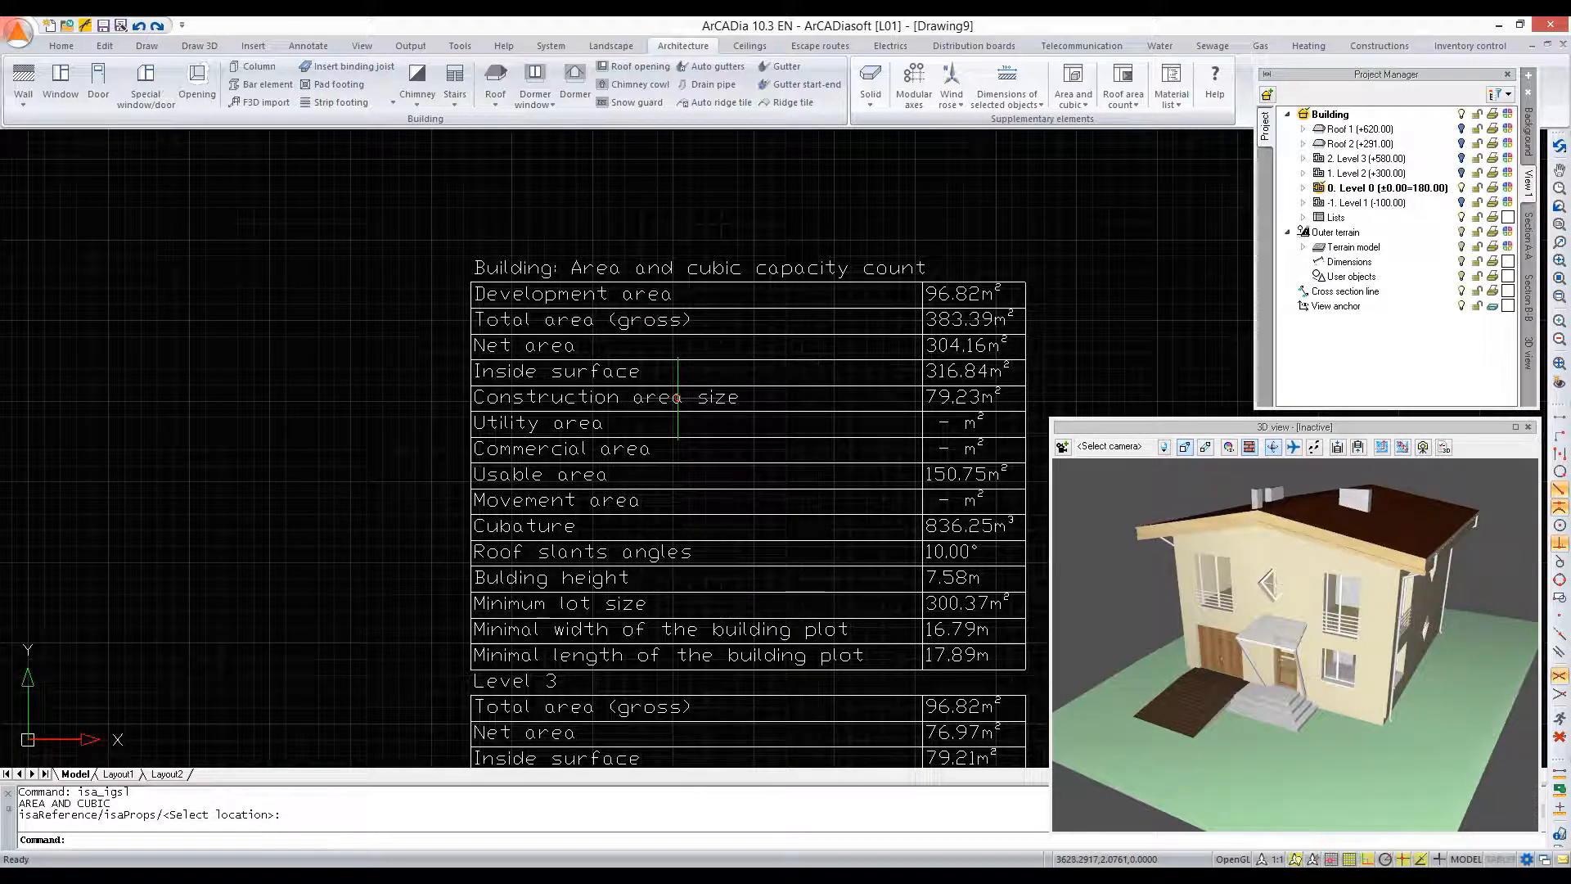
{"action": "left_click", "coordinate": [676, 396]}
{"action": "left_click", "coordinate": [160, 201]}
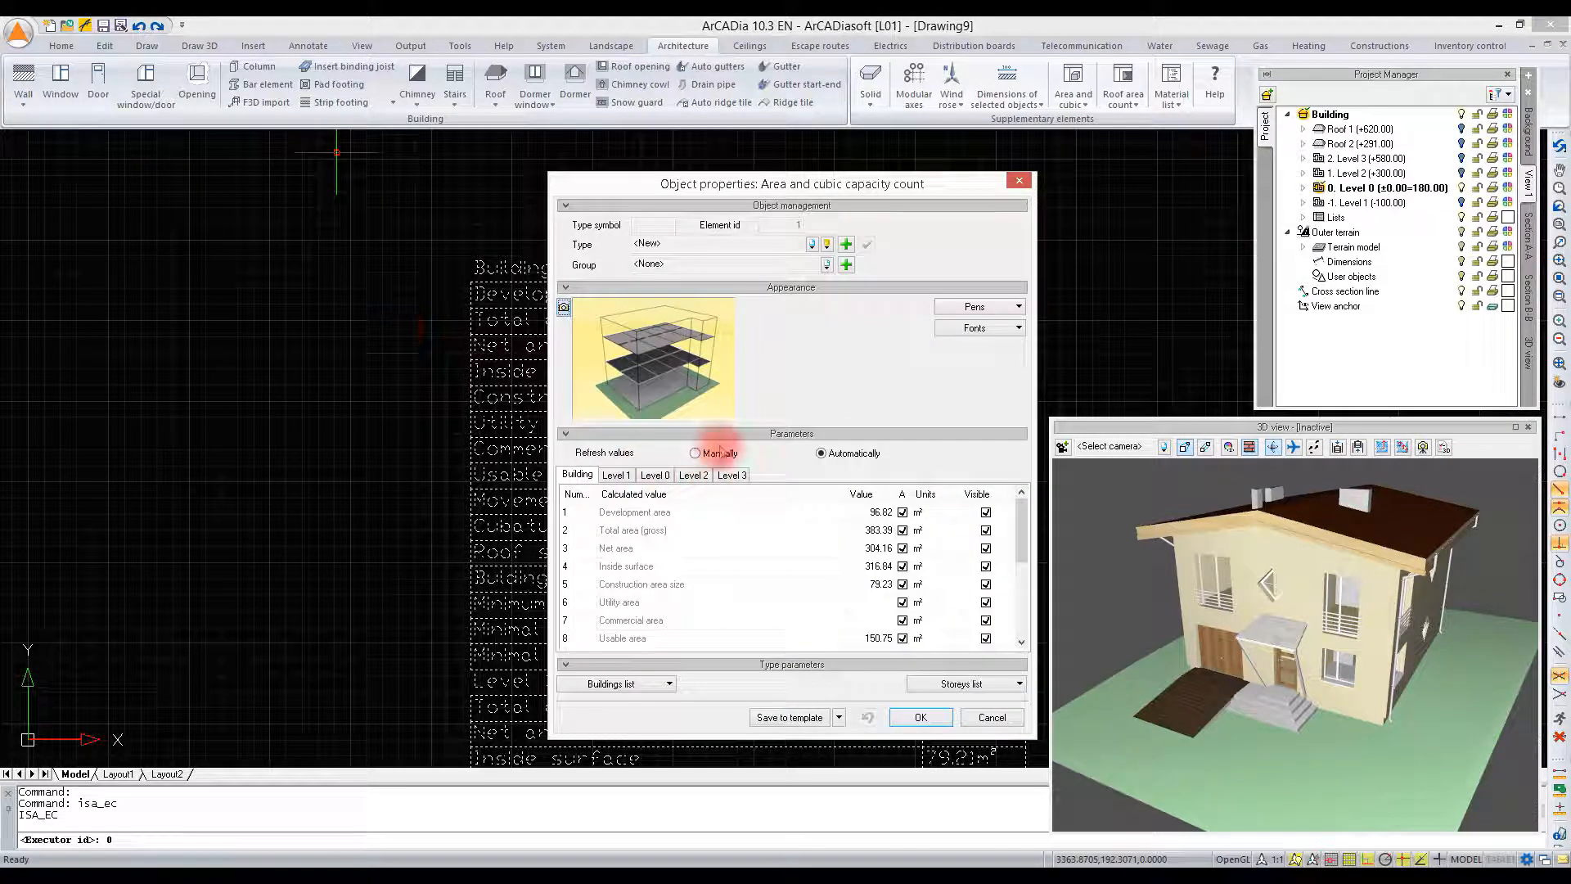
{"action": "left_click", "coordinate": [715, 460]}
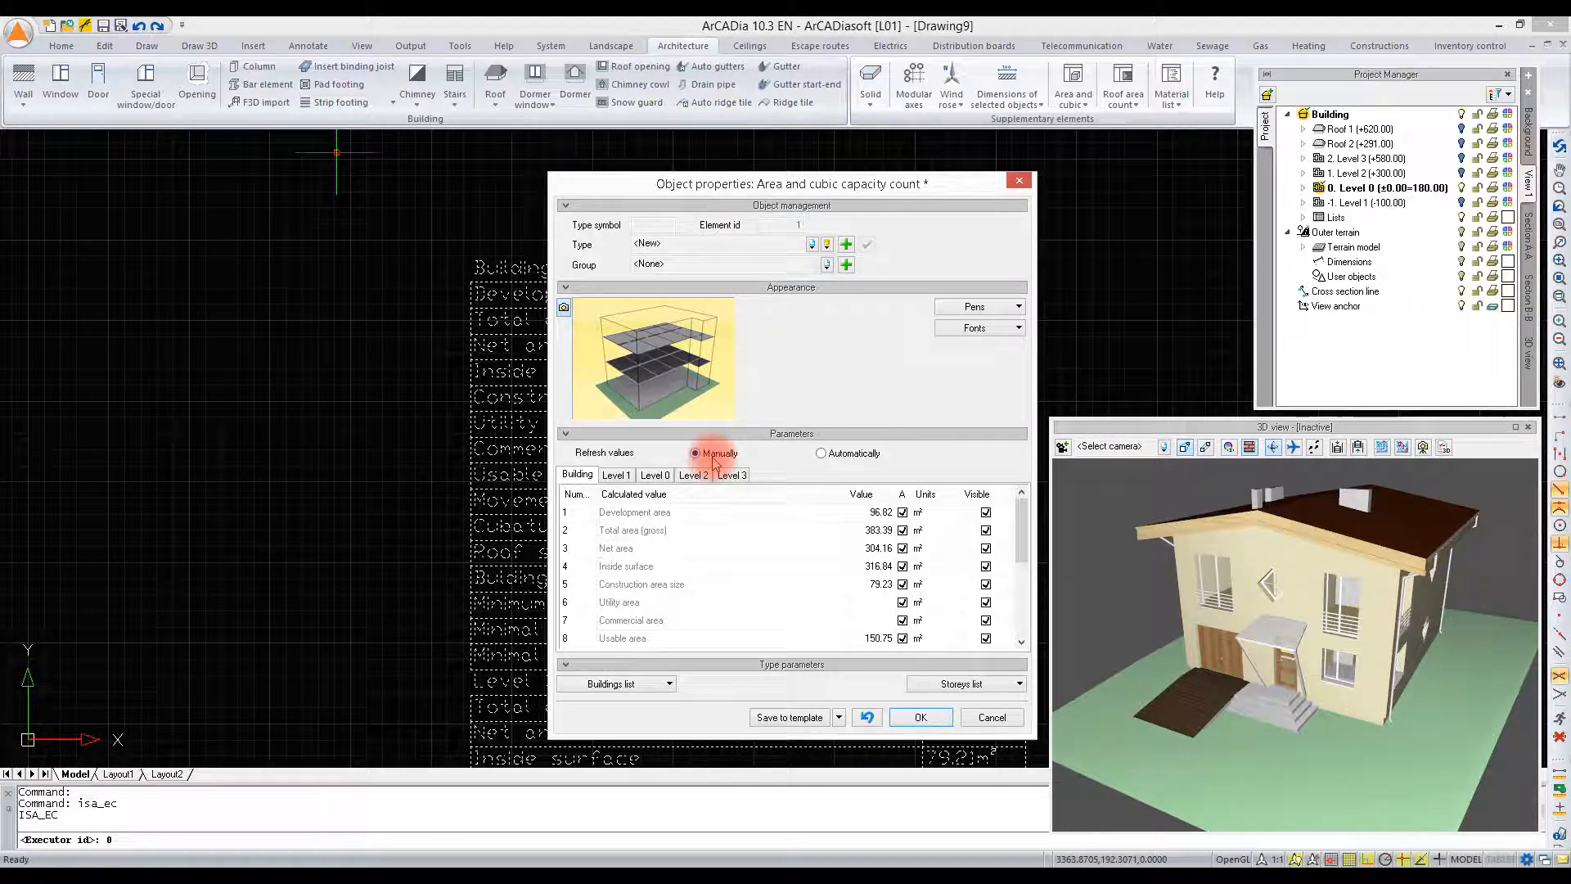
{"action": "left_click_drag", "start_coordinate": [824, 187], "coordinate": [815, 148]}
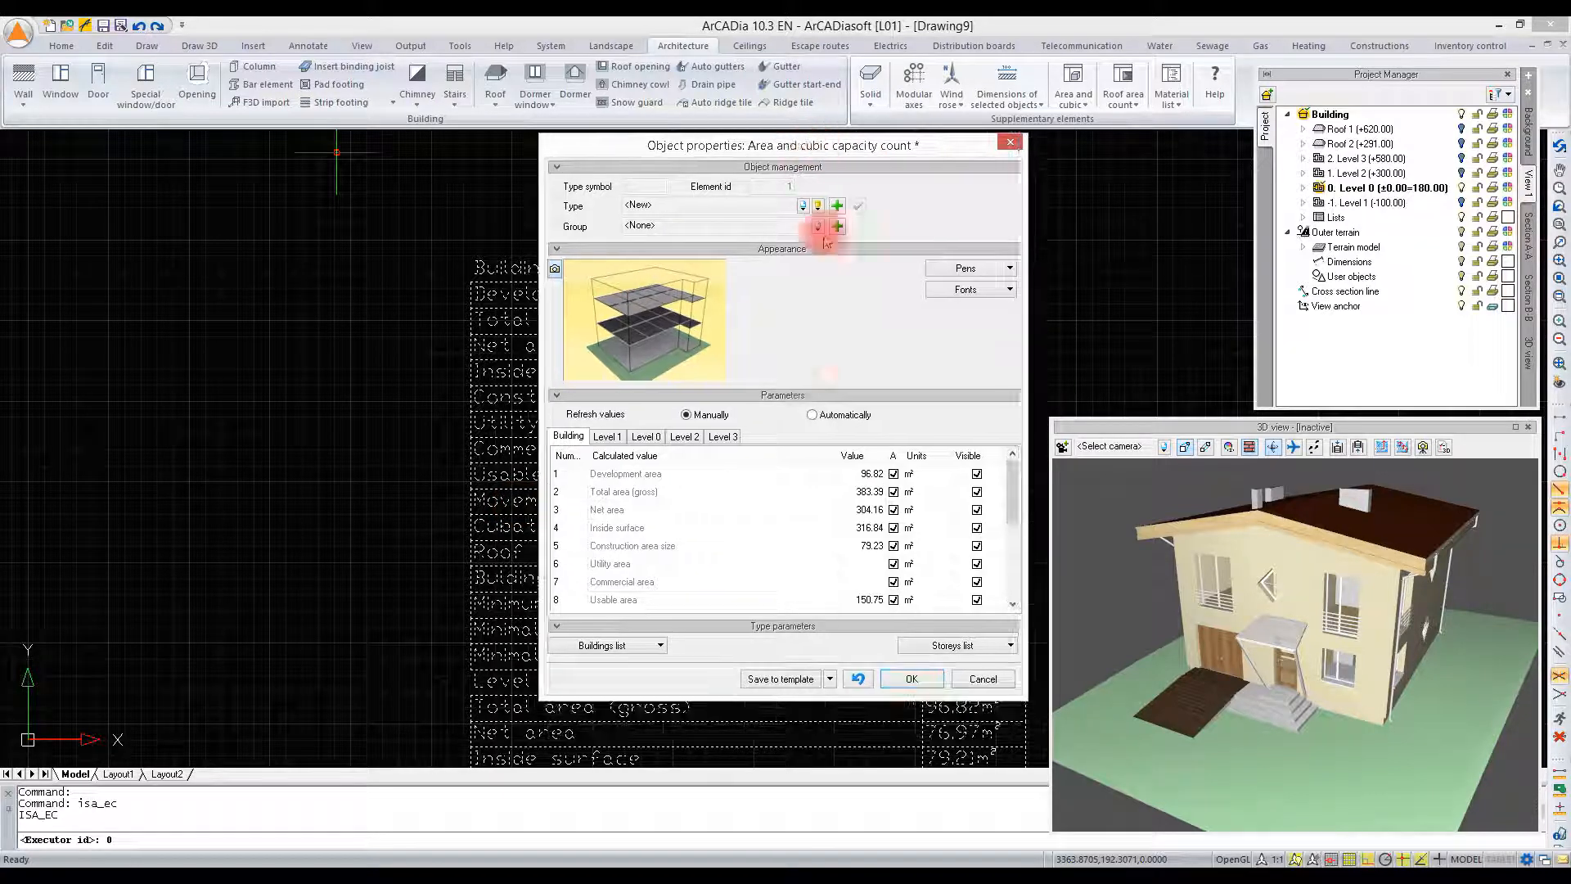
{"action": "left_click", "coordinate": [894, 475]}
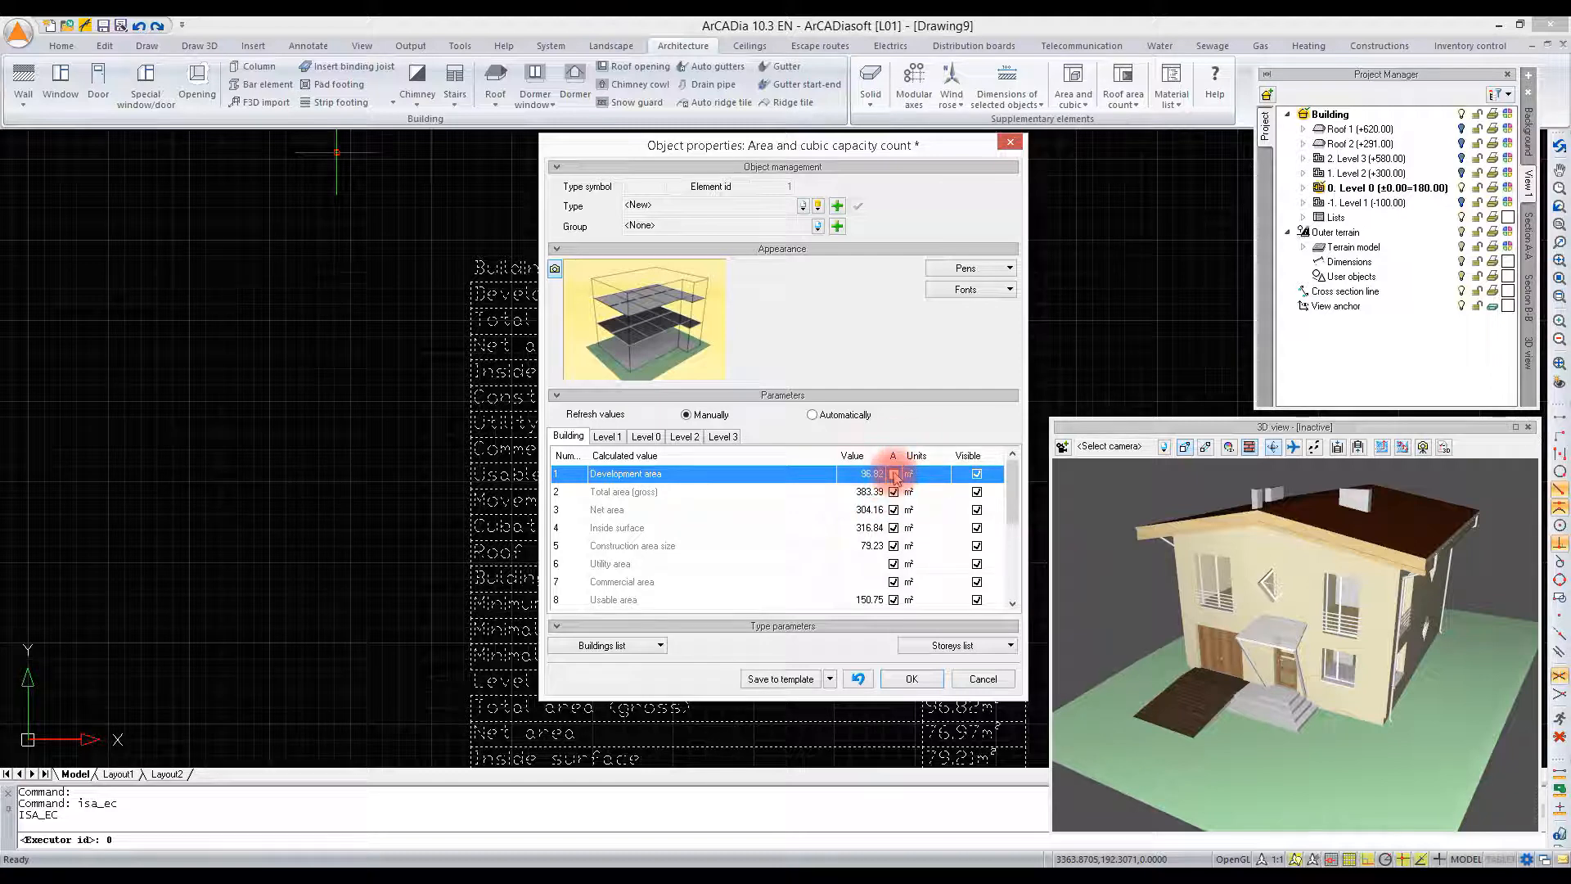
{"action": "left_click", "coordinate": [850, 475]}
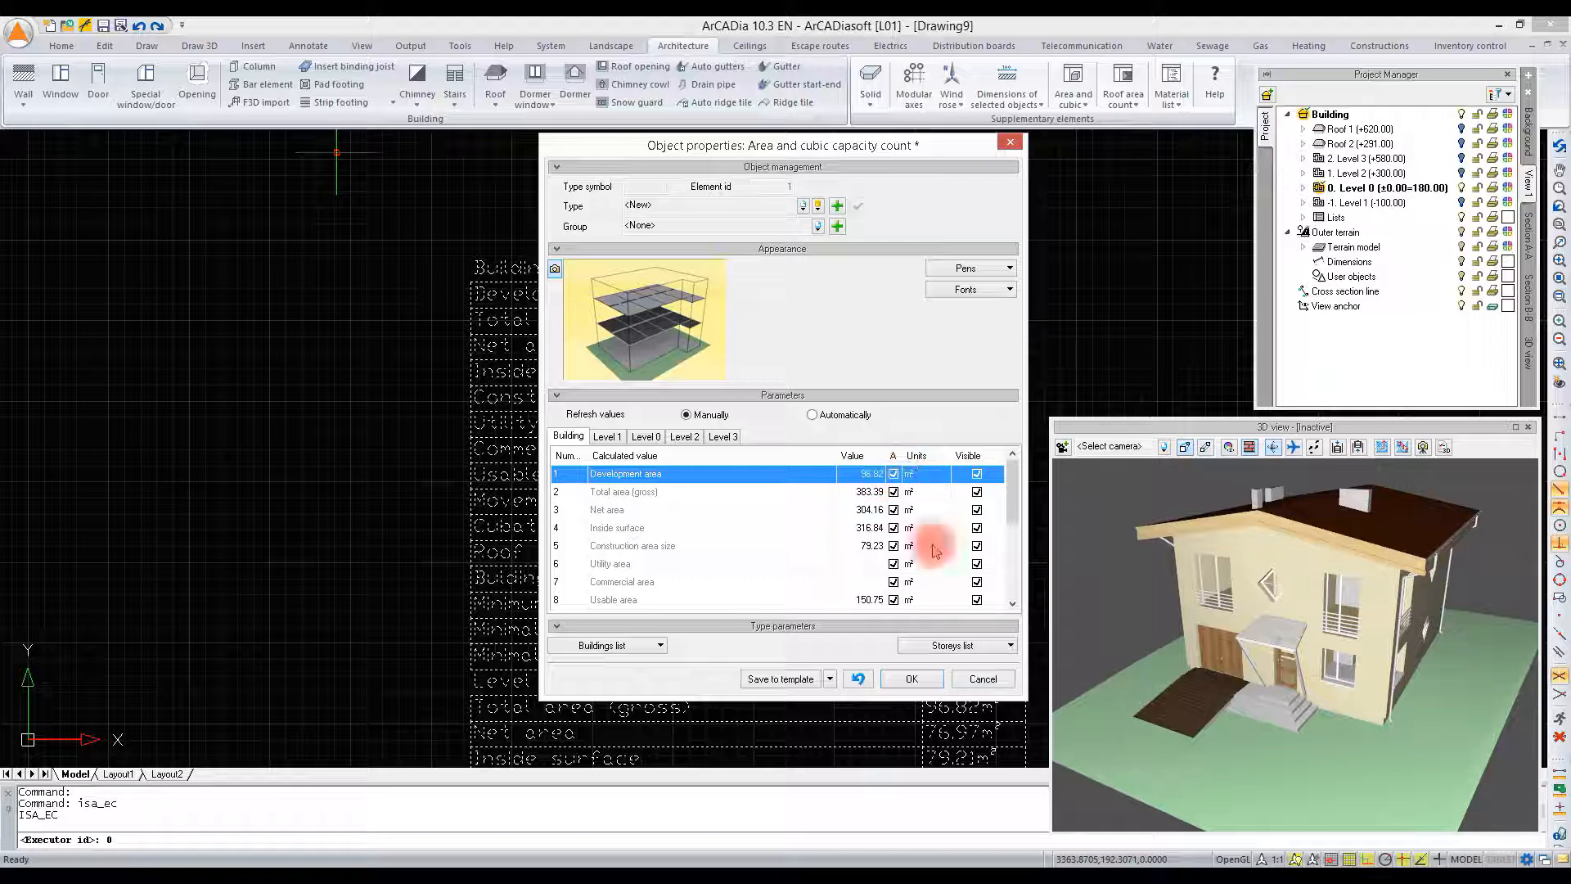
Step: Include Garage (nr 2) in the utility area calculation for Level 0 and apply the changes to the area and cubic capacity count
{"action": "left_click", "coordinate": [647, 438]}
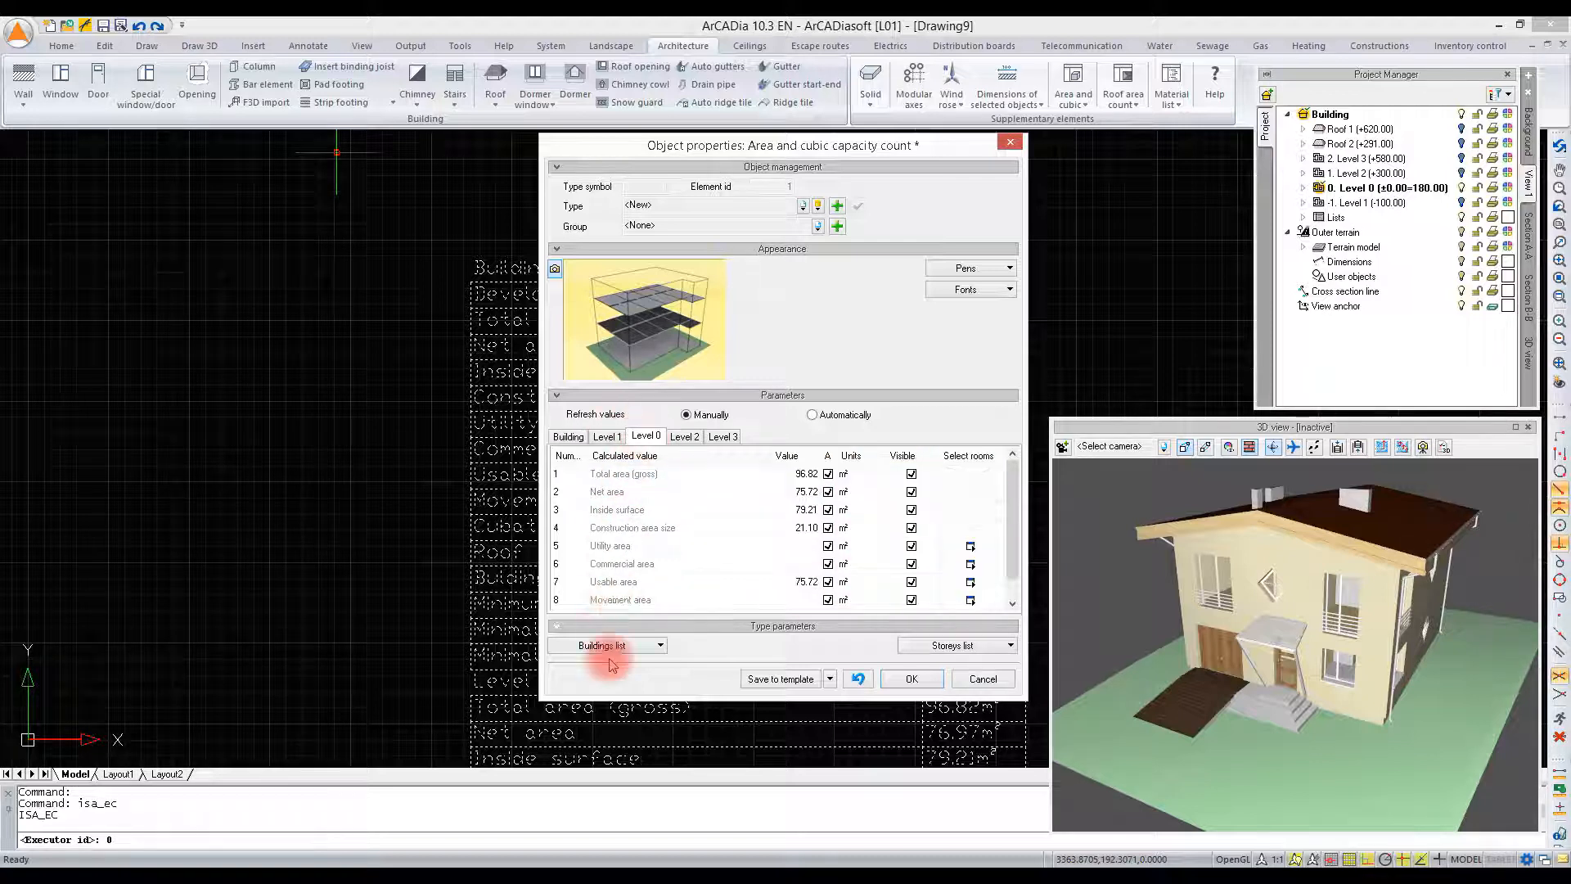
{"action": "left_click_drag", "start_coordinate": [742, 146], "coordinate": [1194, 149]}
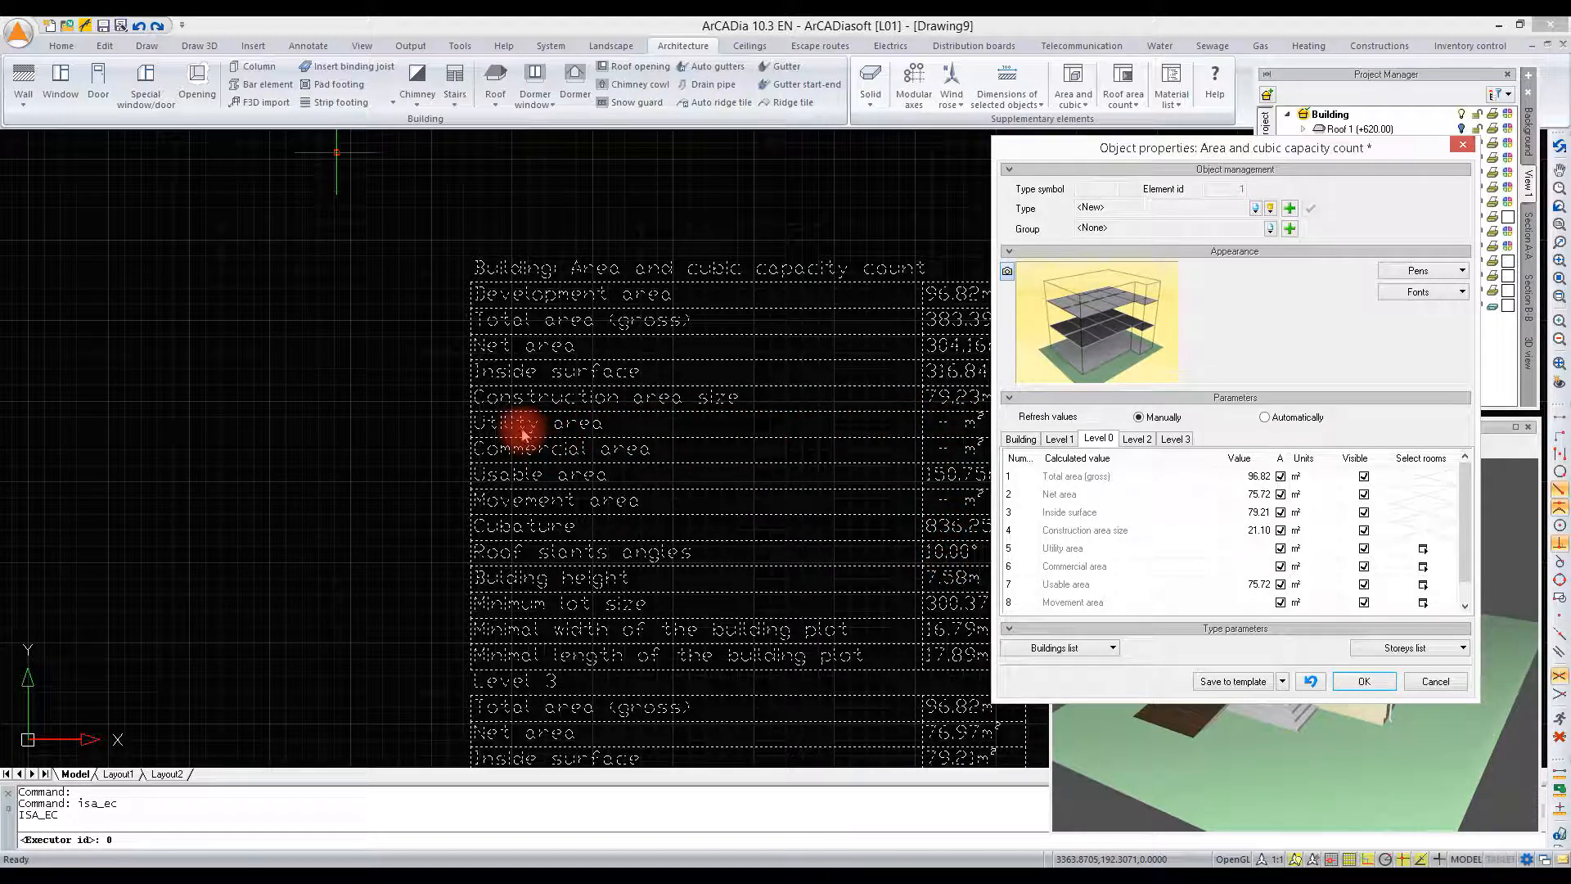
{"action": "left_click_drag", "start_coordinate": [1291, 157], "coordinate": [839, 157]}
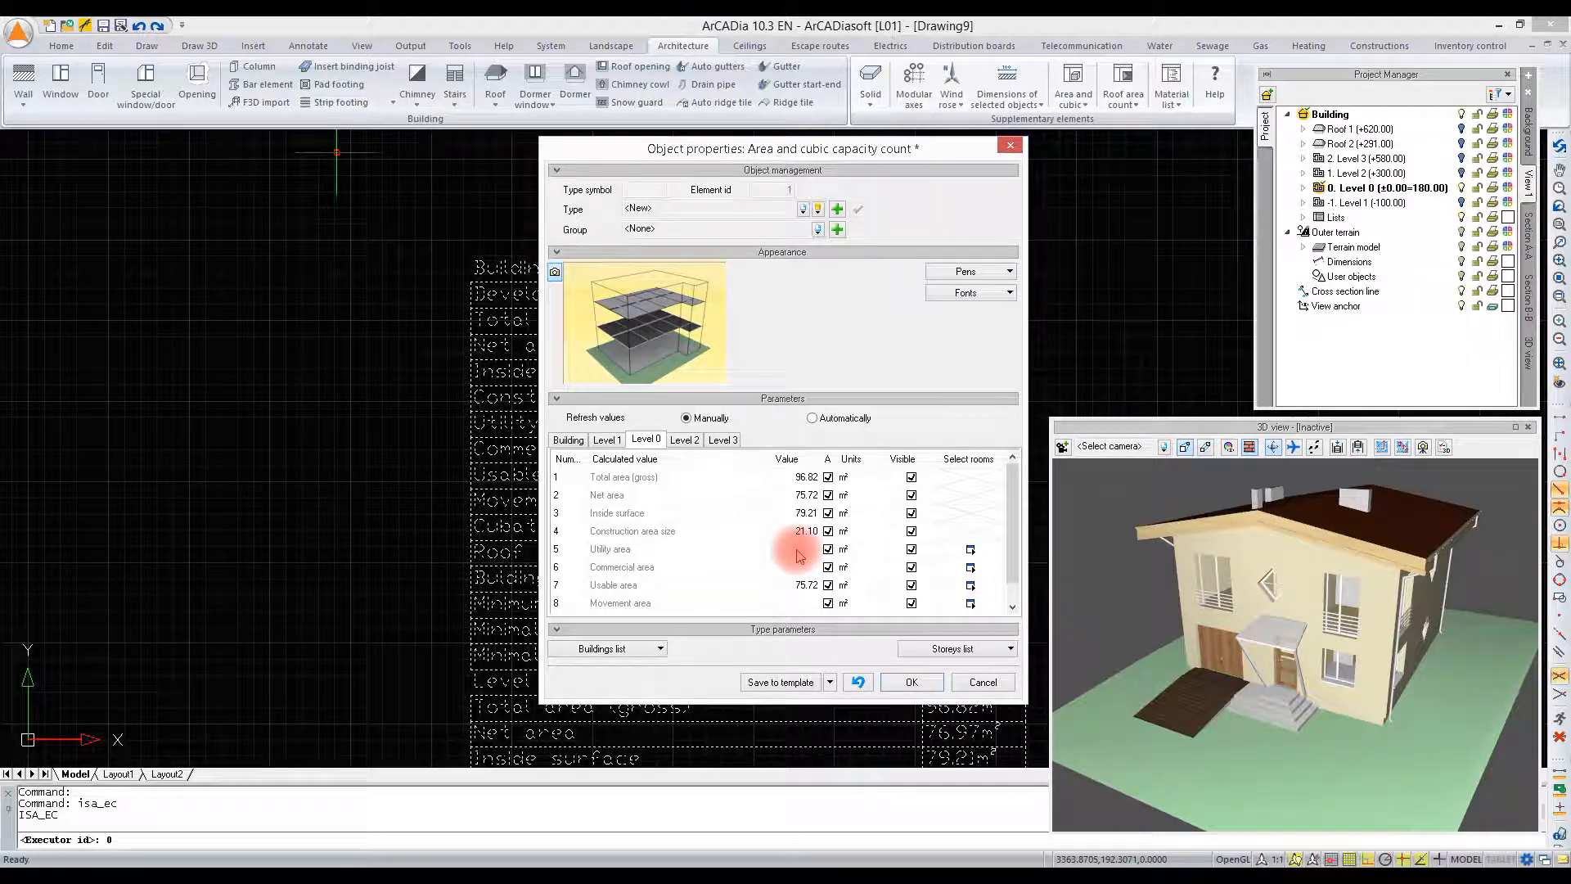
{"action": "left_click", "coordinate": [972, 550]}
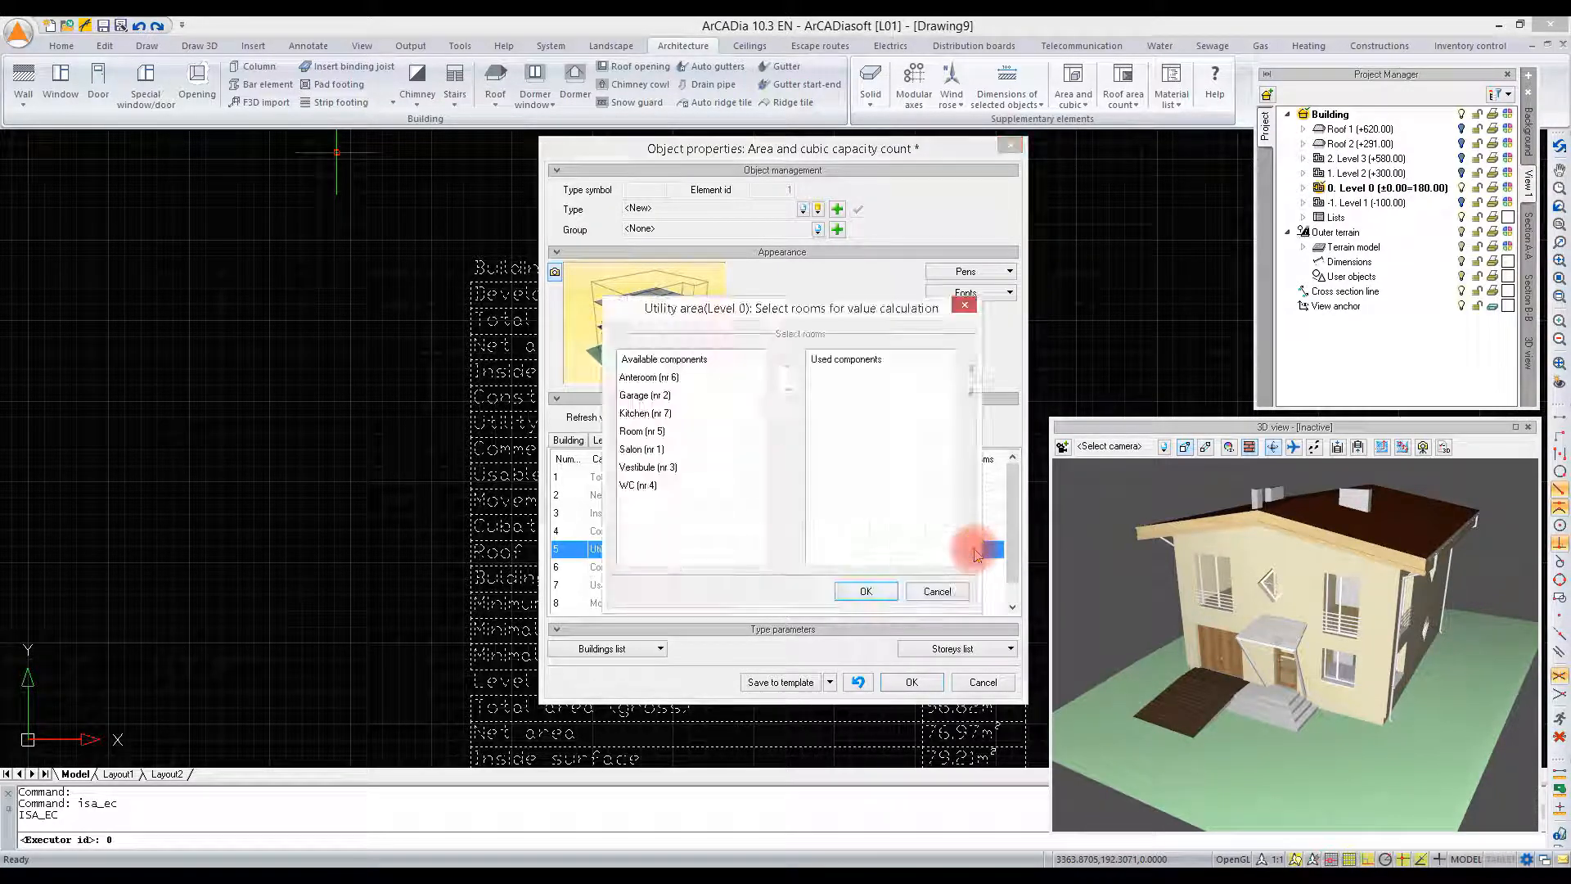
{"action": "left_click", "coordinate": [634, 395]}
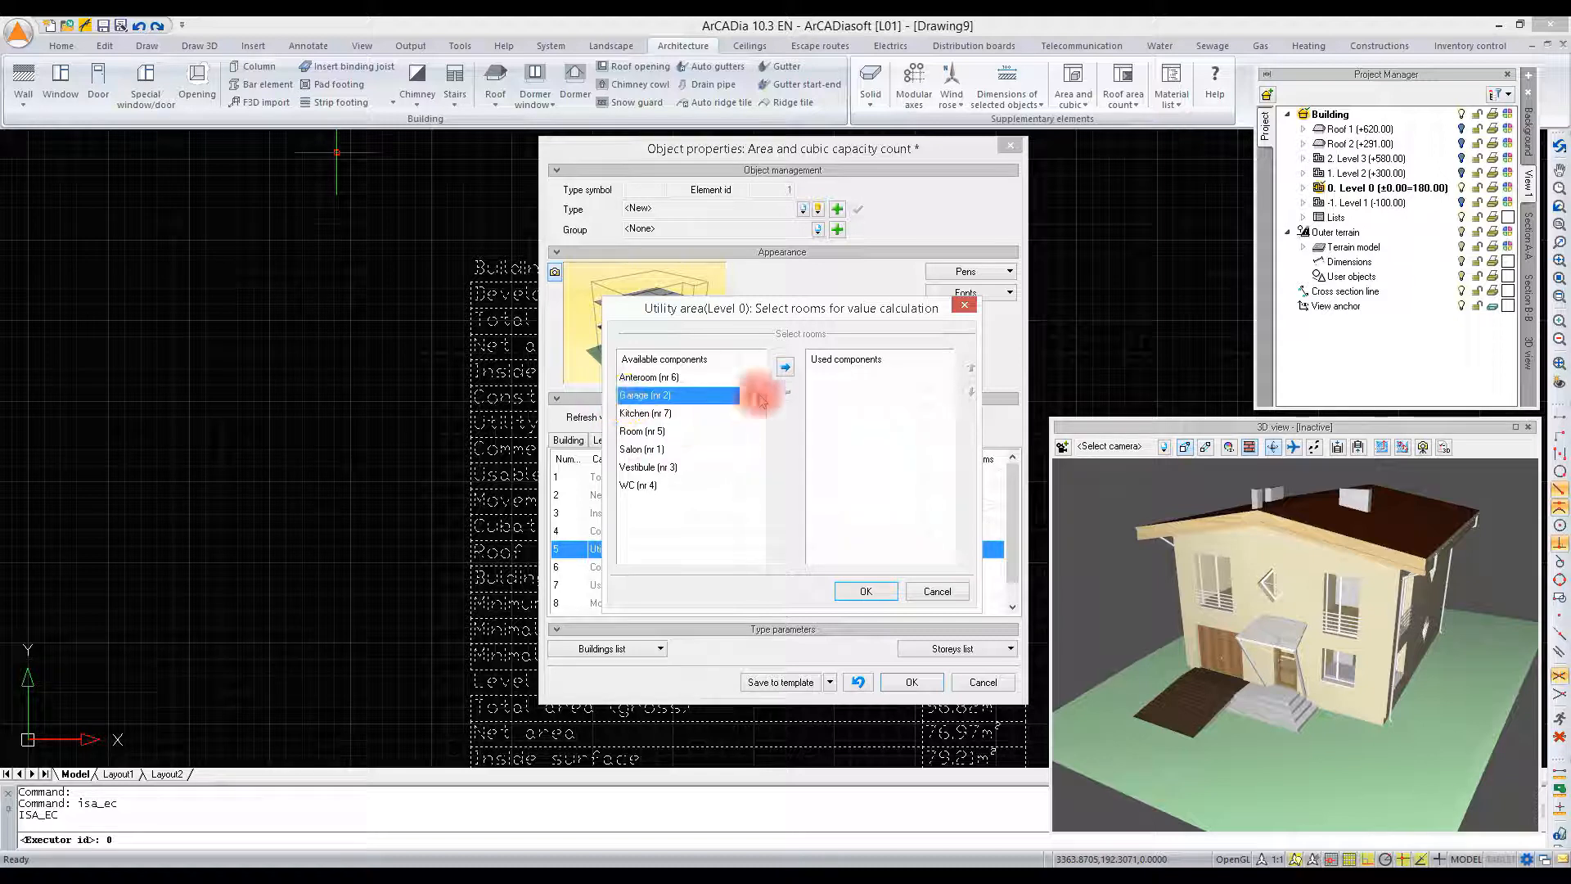
{"action": "left_click", "coordinate": [792, 368]}
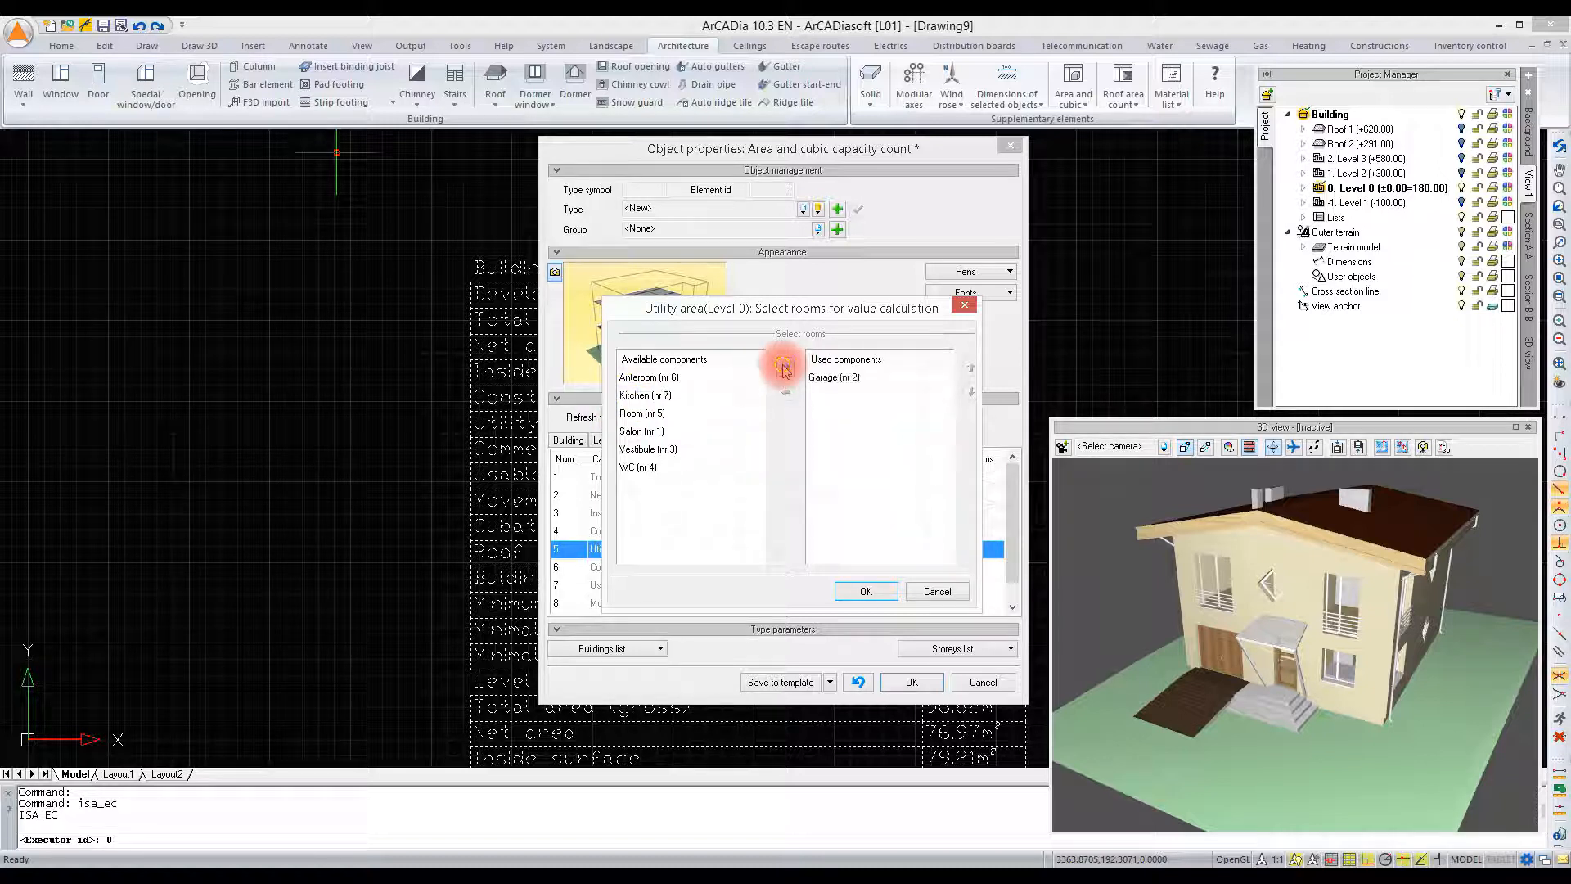
{"action": "left_click", "coordinate": [865, 590]}
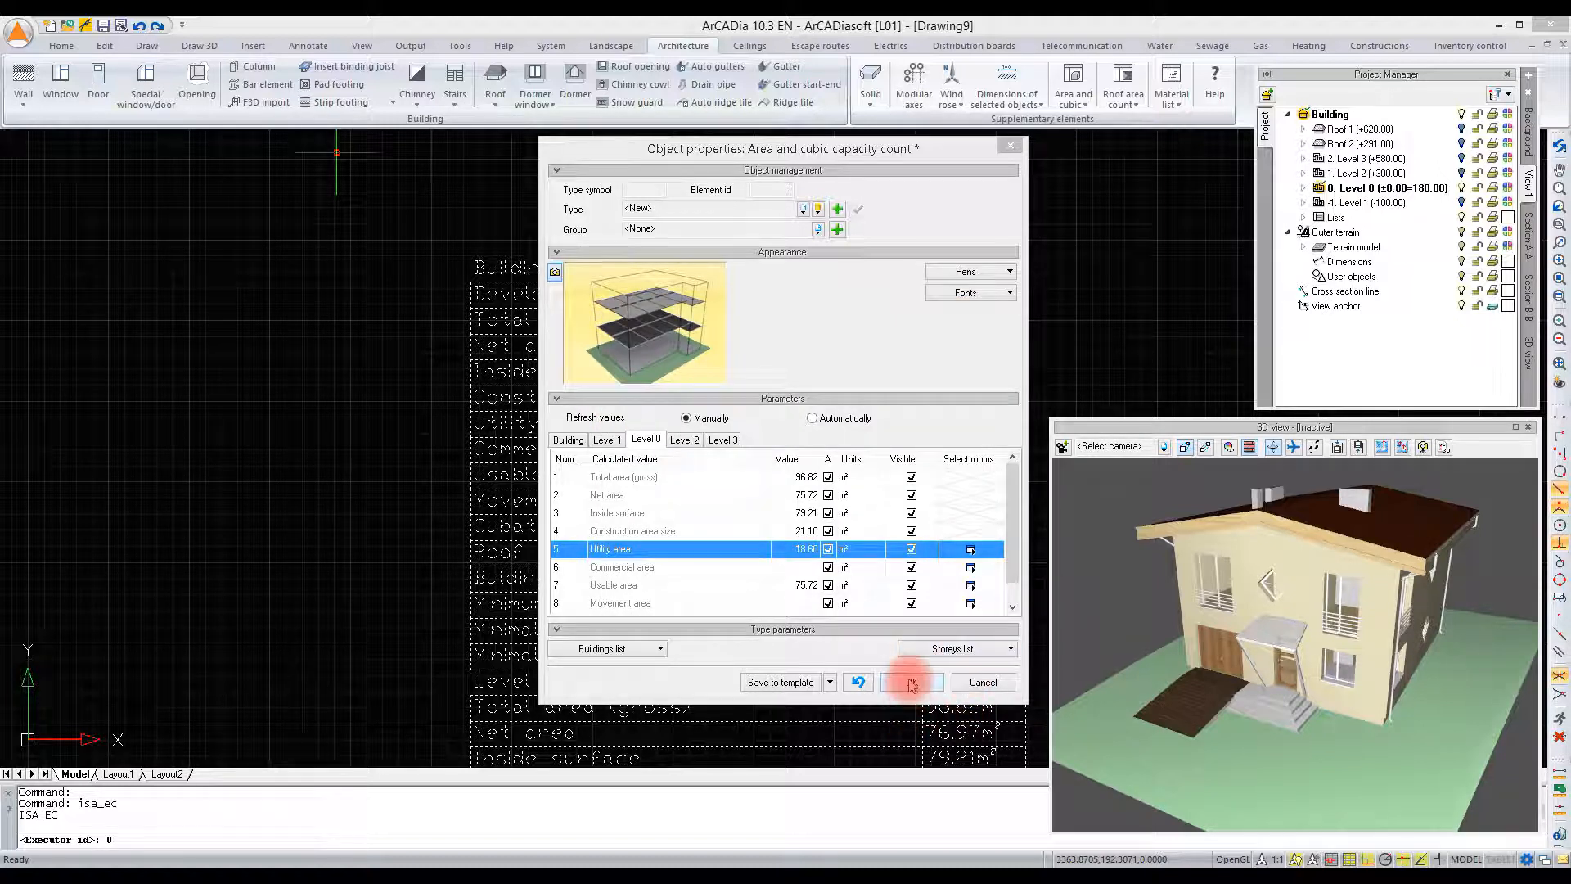
{"action": "mouse_move", "coordinate": [810, 151]}
{"action": "left_mouse_down"}
{"action": "mouse_move", "coordinate": [1109, 174]}
{"action": "mouse_move", "coordinate": [818, 167]}
{"action": "left_mouse_up"}
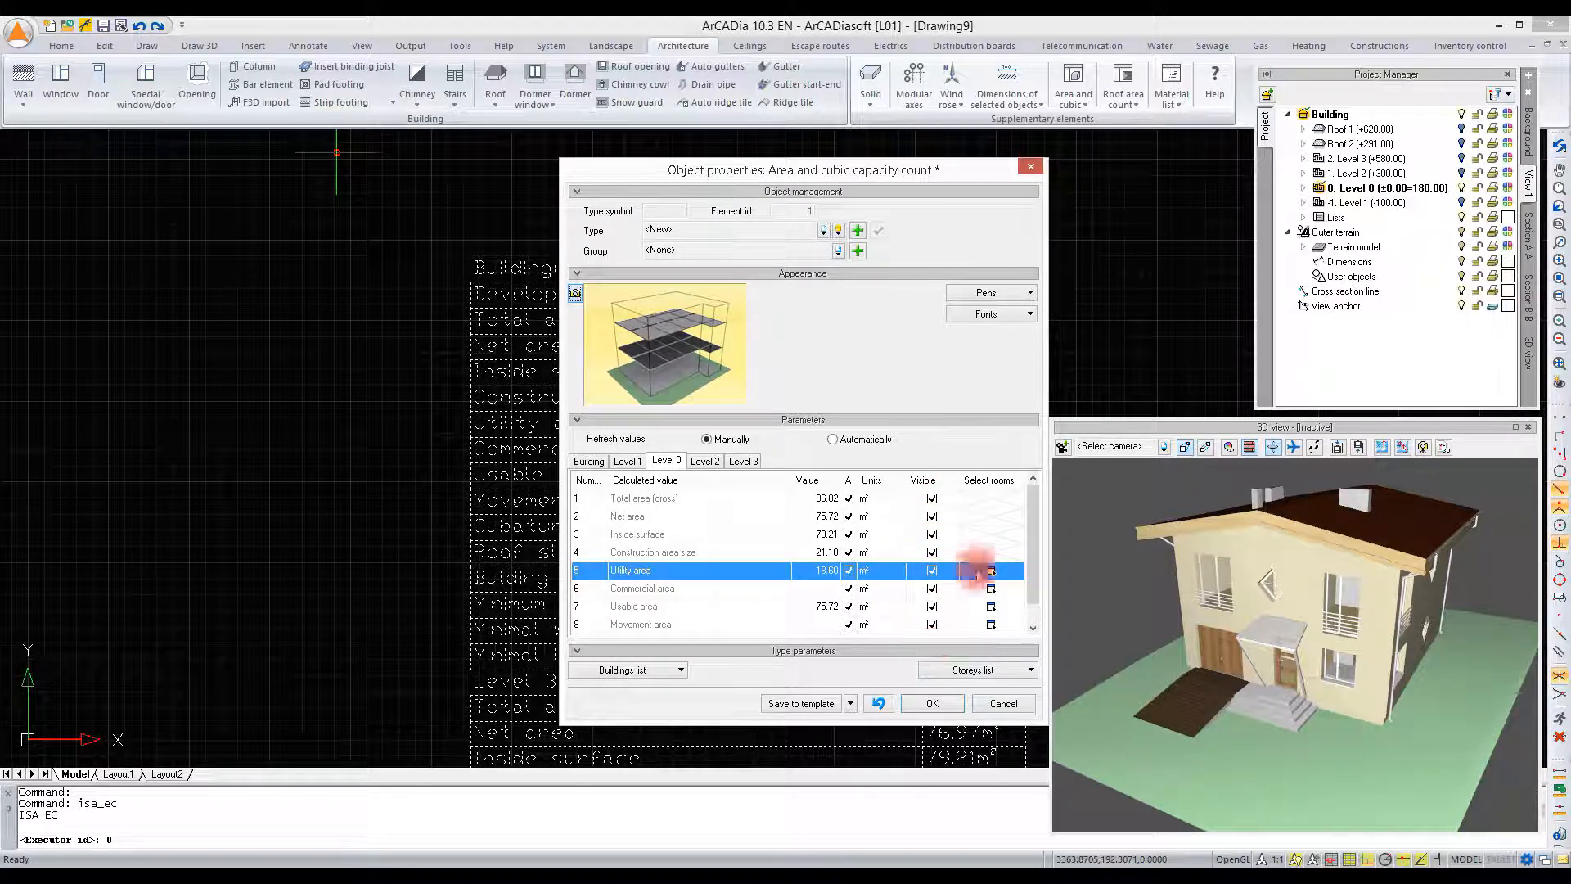
{"action": "mouse_move", "coordinate": [1033, 509]}
{"action": "left_mouse_down"}
{"action": "mouse_move", "coordinate": [1034, 528]}
{"action": "mouse_move", "coordinate": [1033, 509]}
{"action": "left_mouse_up"}
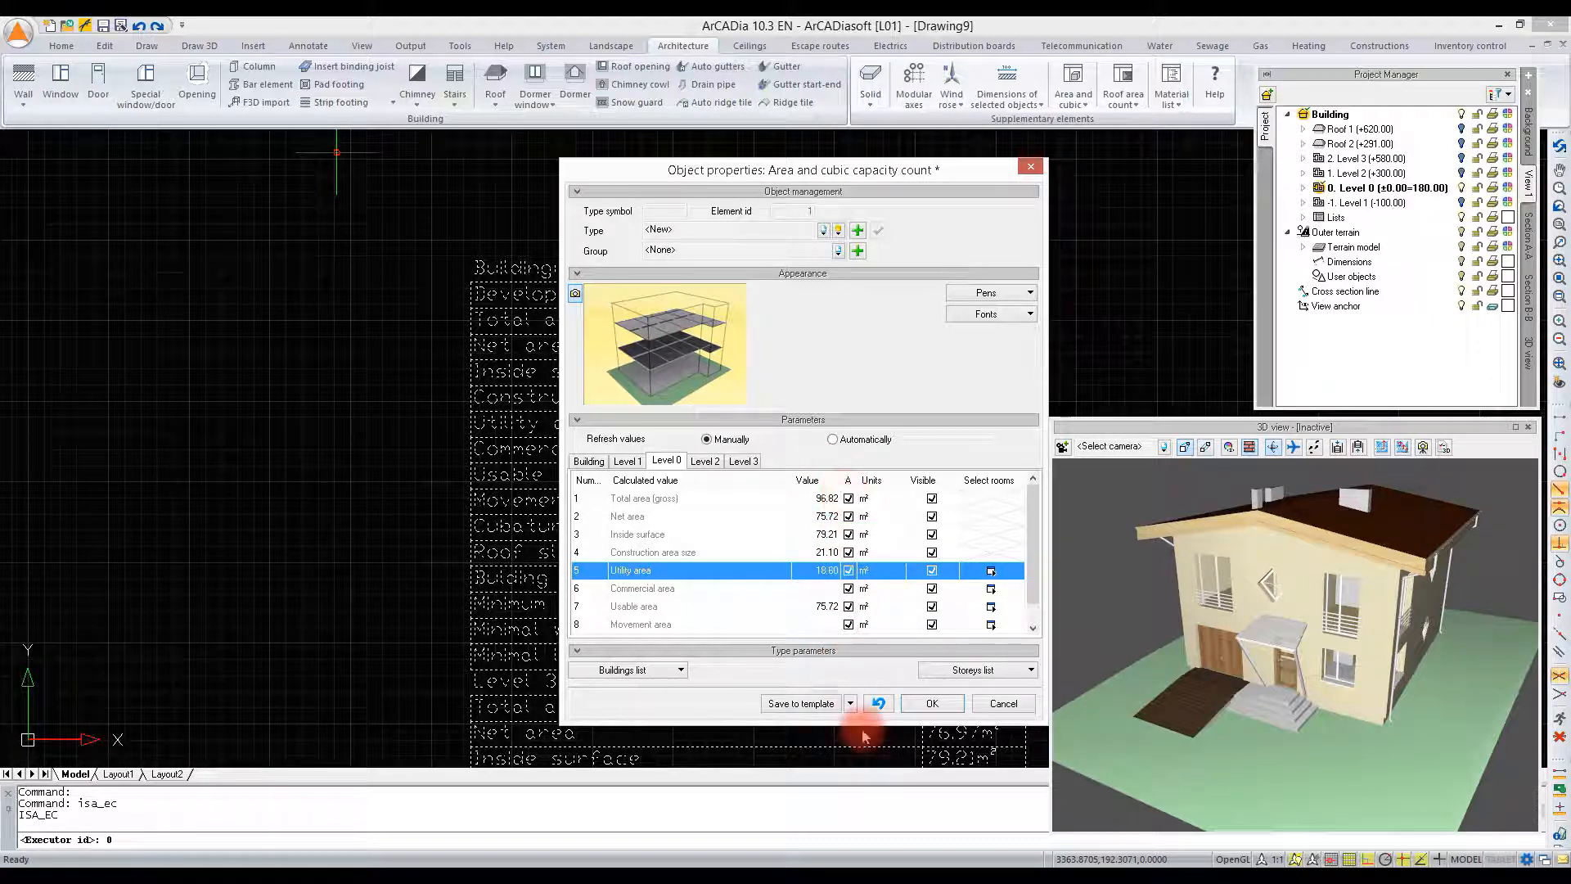
{"action": "left_click", "coordinate": [936, 704]}
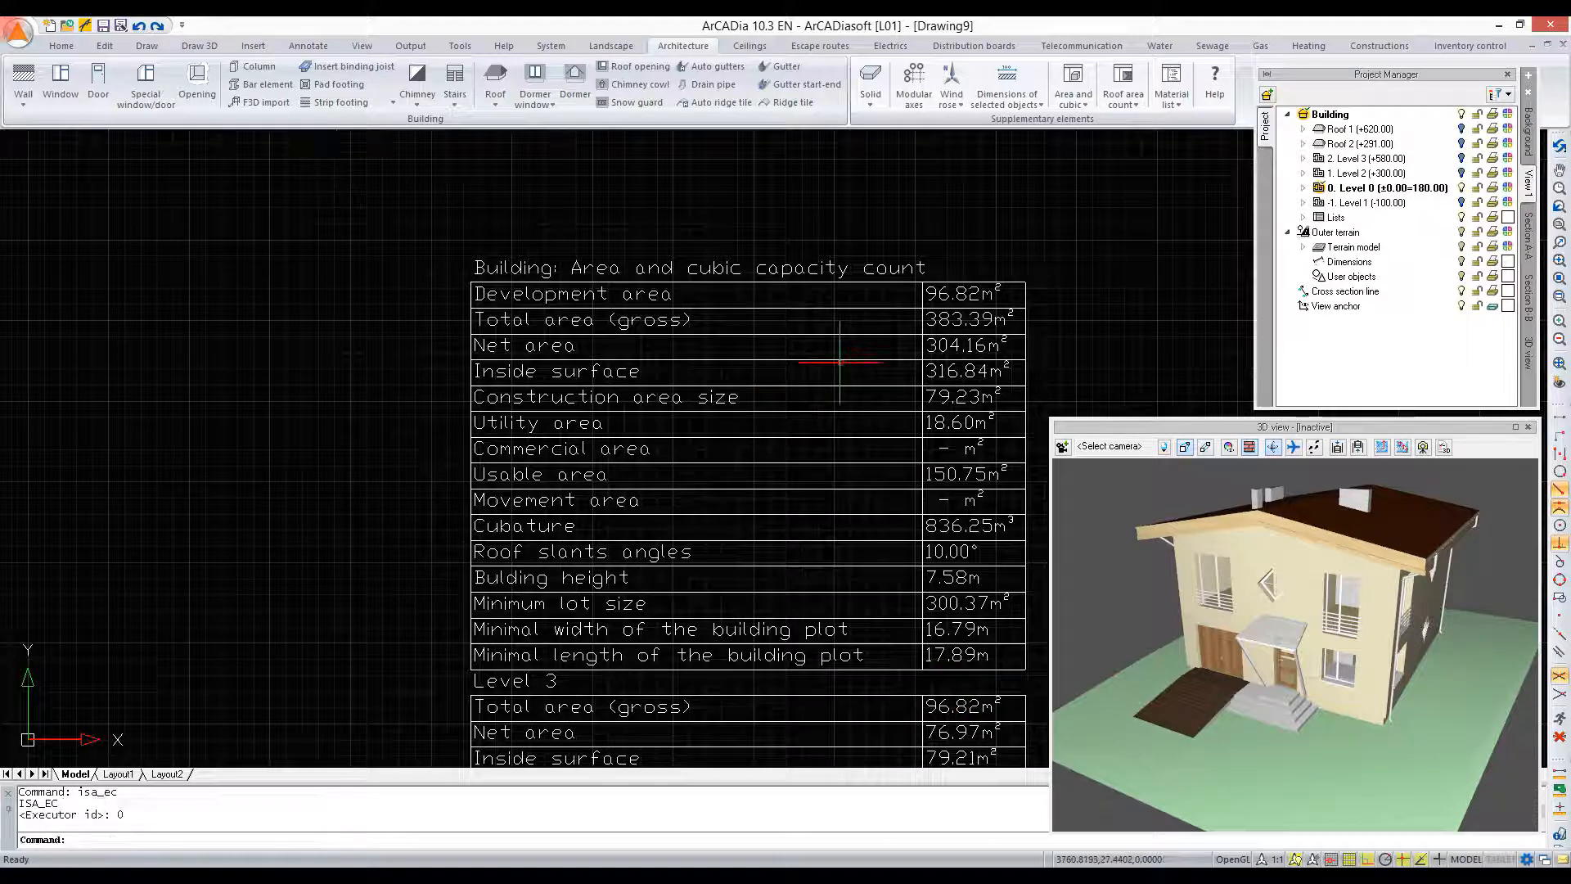
Step: Insert the roof area count to the right of the area and cubic capacity count, aligned with its top edge
{"action": "scroll", "coordinate": [861, 367], "scroll_direction": "down", "scroll_amount": 4}
{"action": "scroll", "coordinate": [869, 374], "scroll_direction": "down", "scroll_amount": 2}
{"action": "middle_click_drag", "start_coordinate": [947, 360], "coordinate": [758, 388]}
{"action": "scroll", "coordinate": [781, 378], "scroll_direction": "up", "scroll_amount": 2}
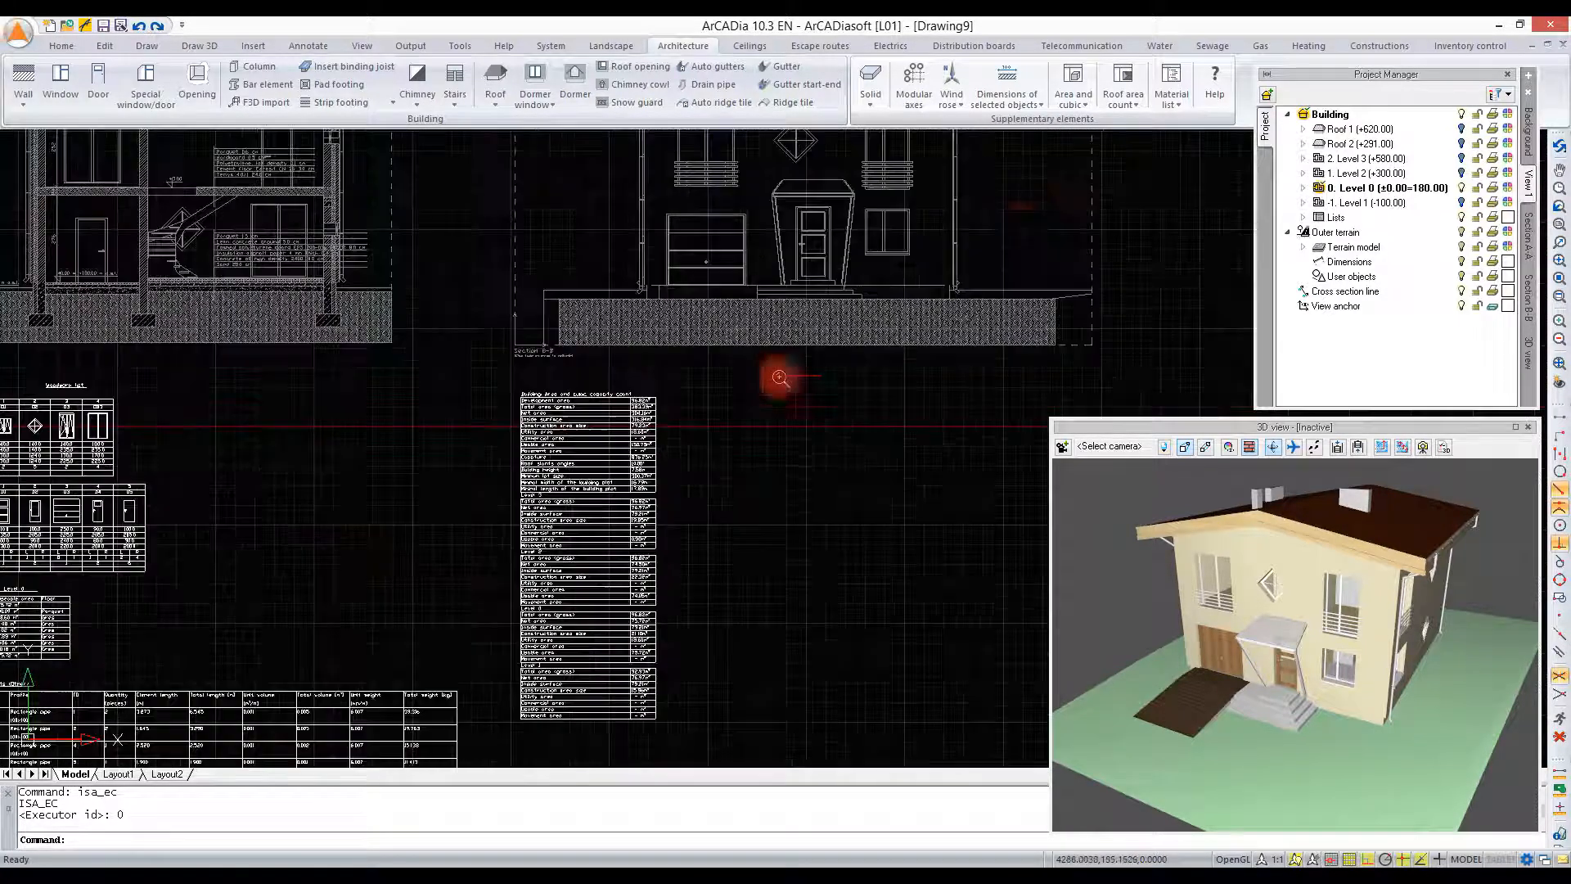
{"action": "left_click", "coordinate": [1124, 85]}
{"action": "left_click", "coordinate": [1134, 130]}
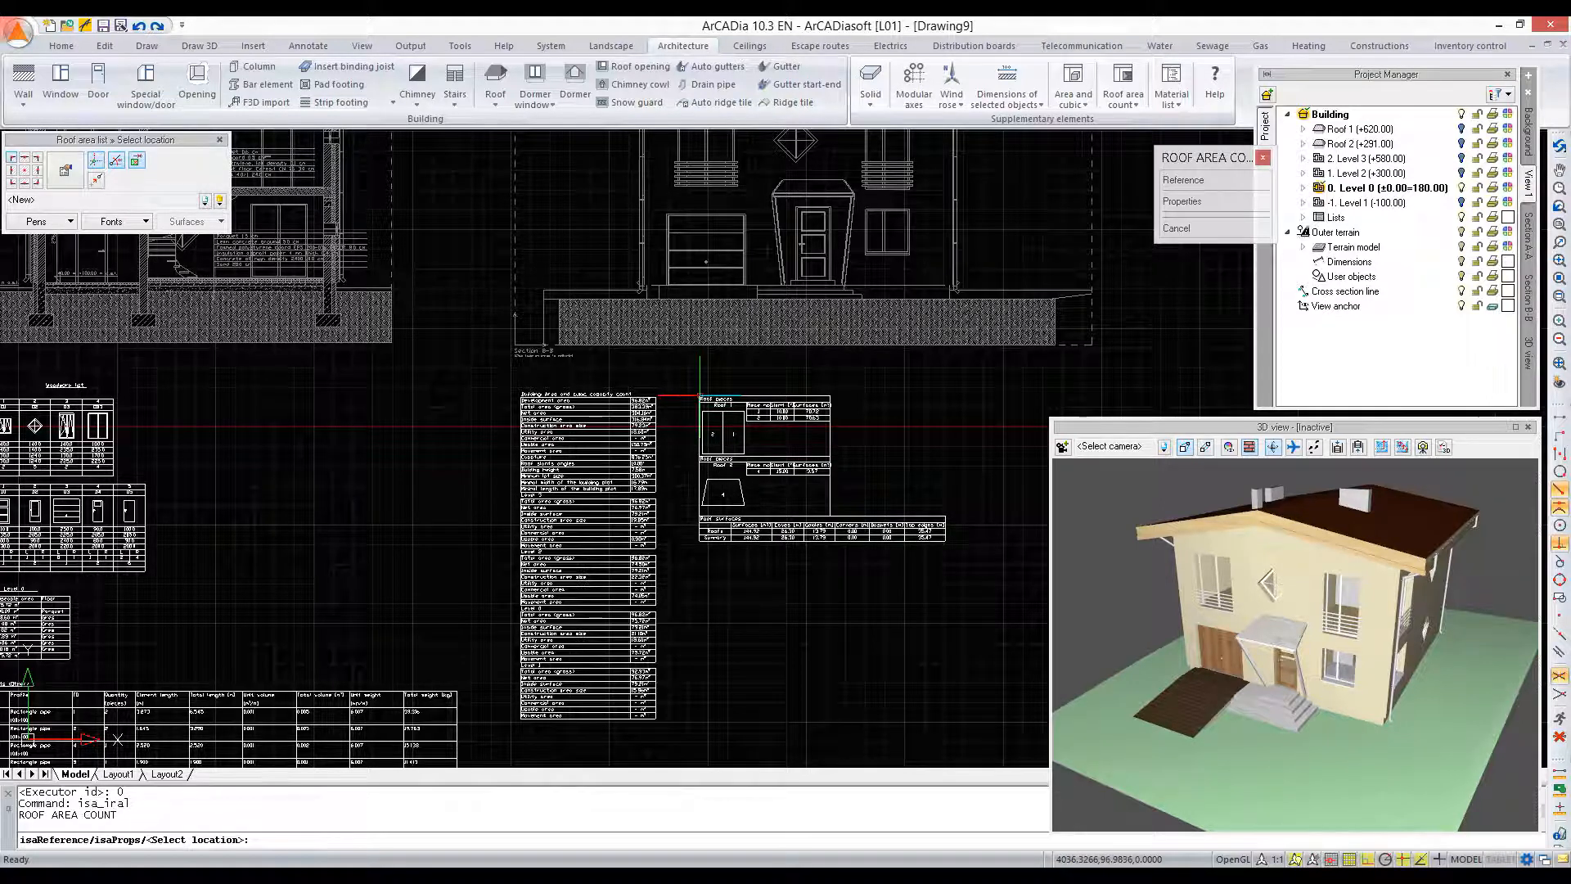
{"action": "left_click", "coordinate": [700, 398]}
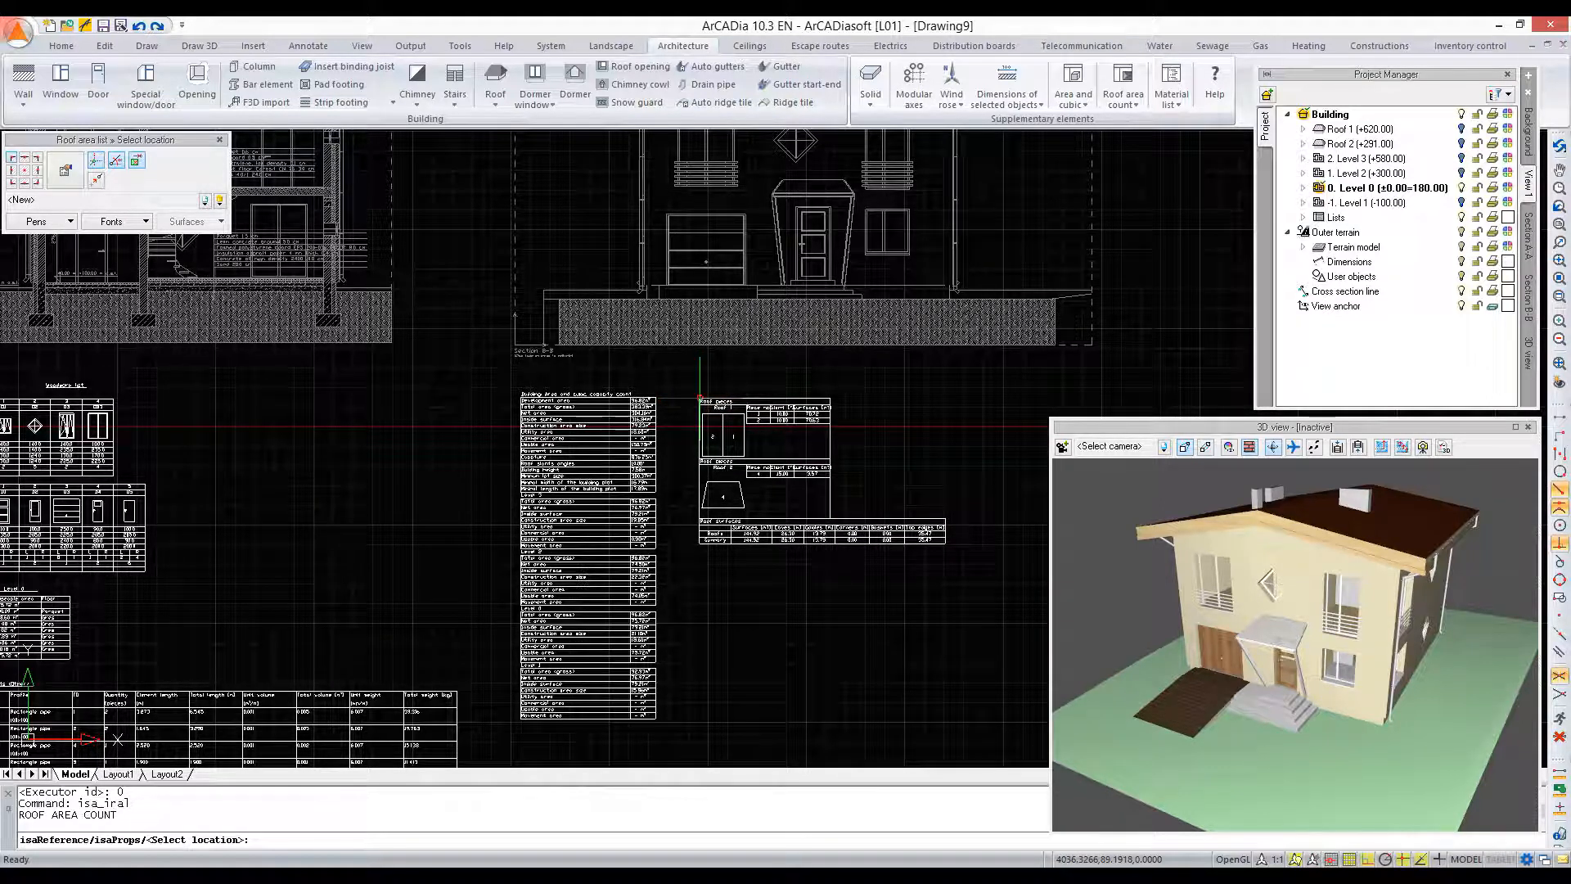
{"action": "scroll", "coordinate": [892, 555], "scroll_direction": "up", "scroll_amount": 4}
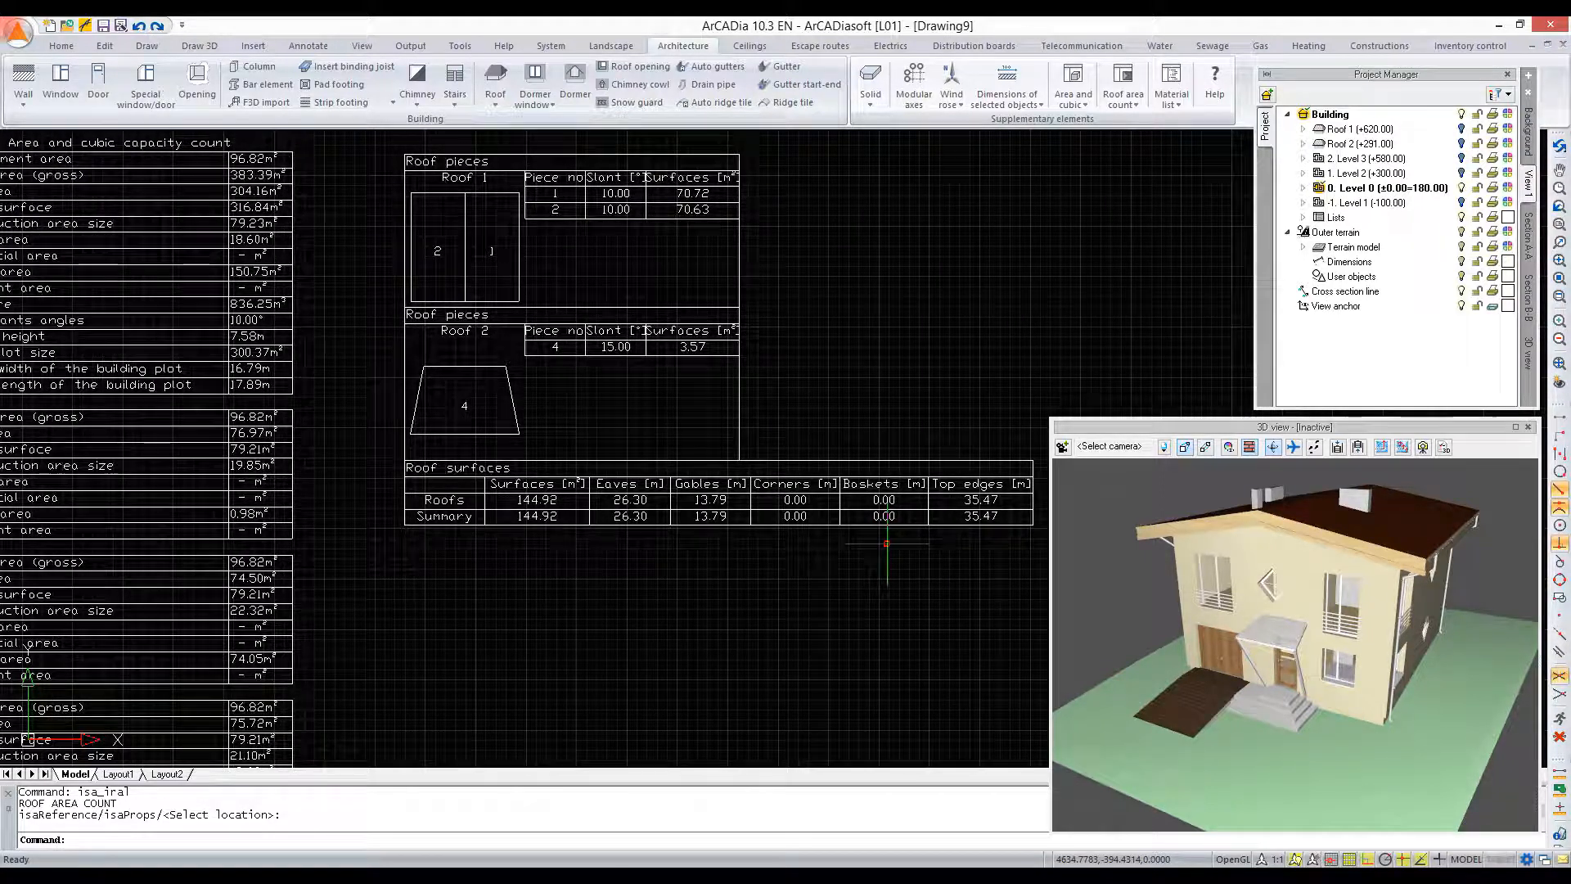
Step: Insert the roof accessories list below the roof area count, aligned with its left edge
{"action": "left_click", "coordinate": [1123, 91]}
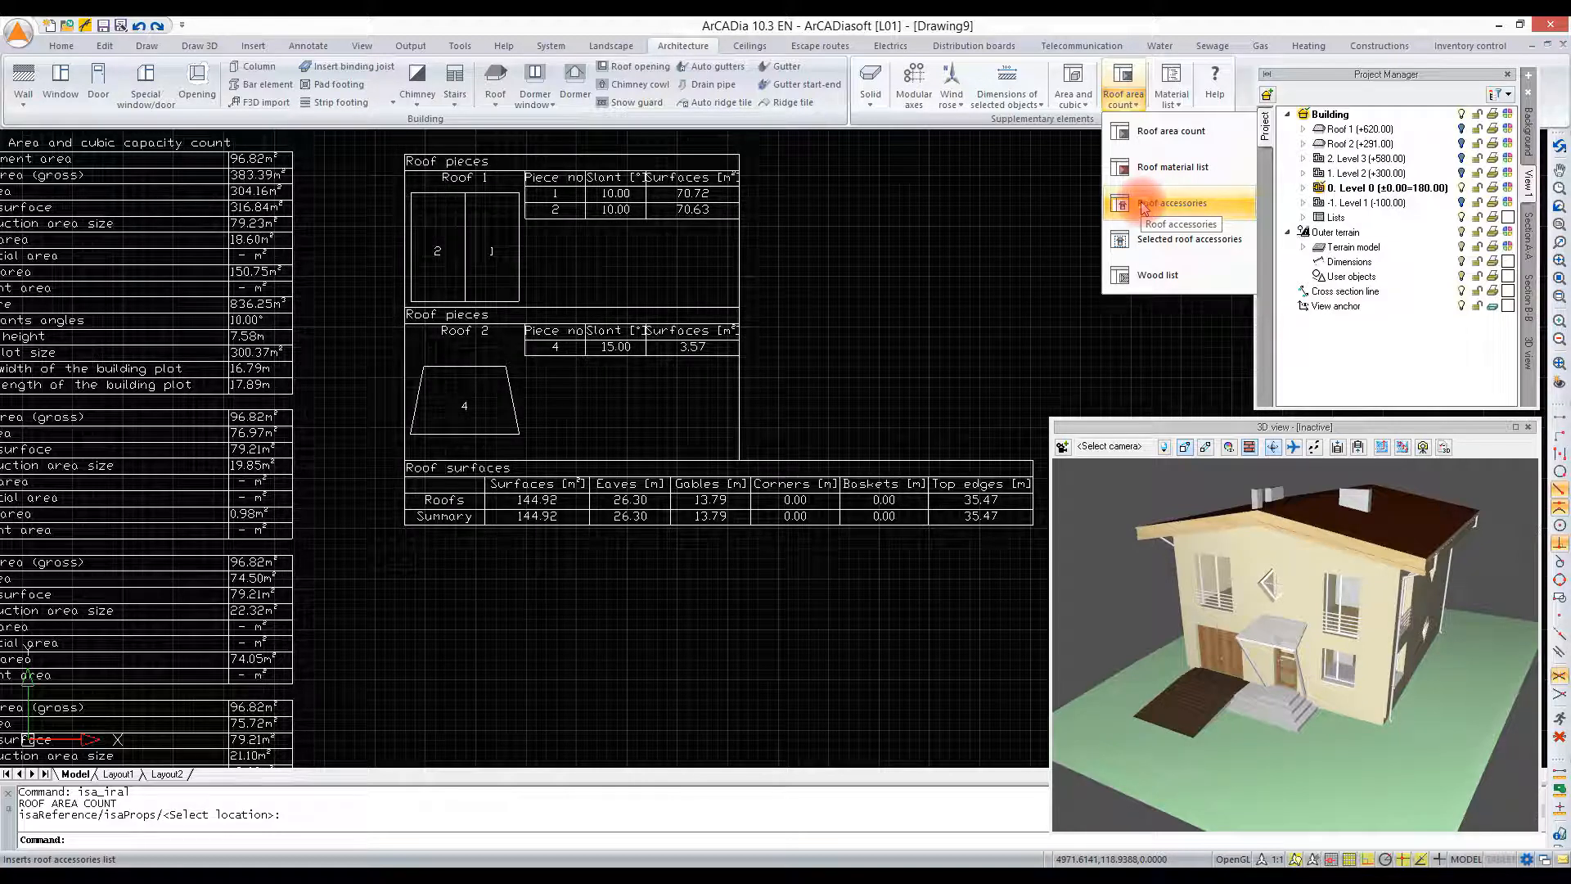
{"action": "left_click", "coordinate": [1144, 205]}
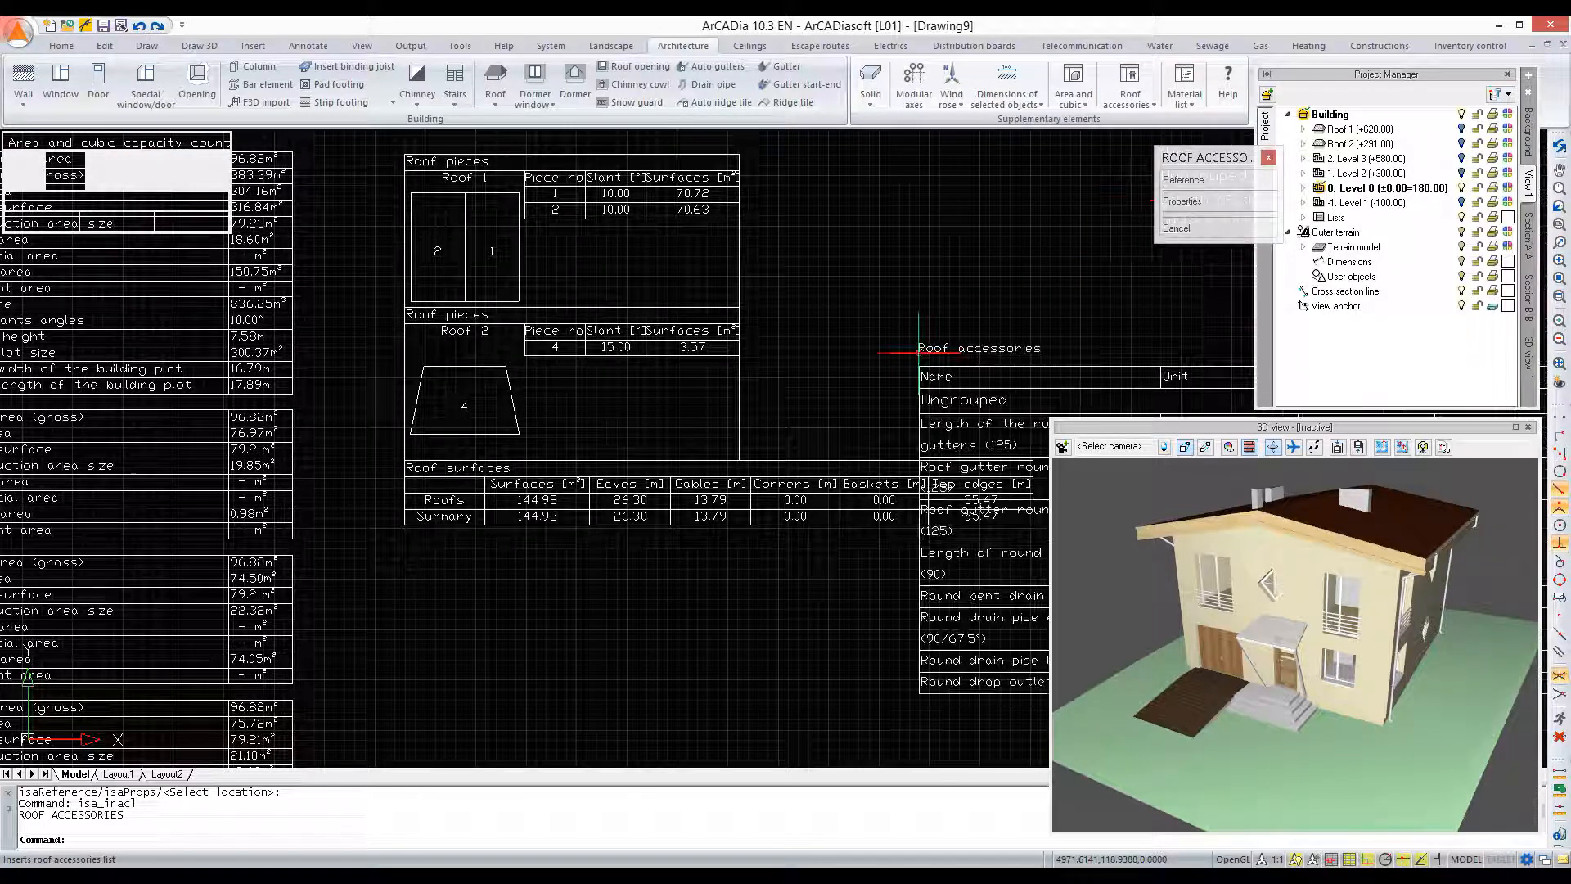
{"action": "scroll", "coordinate": [822, 375], "scroll_direction": "down", "scroll_amount": 2}
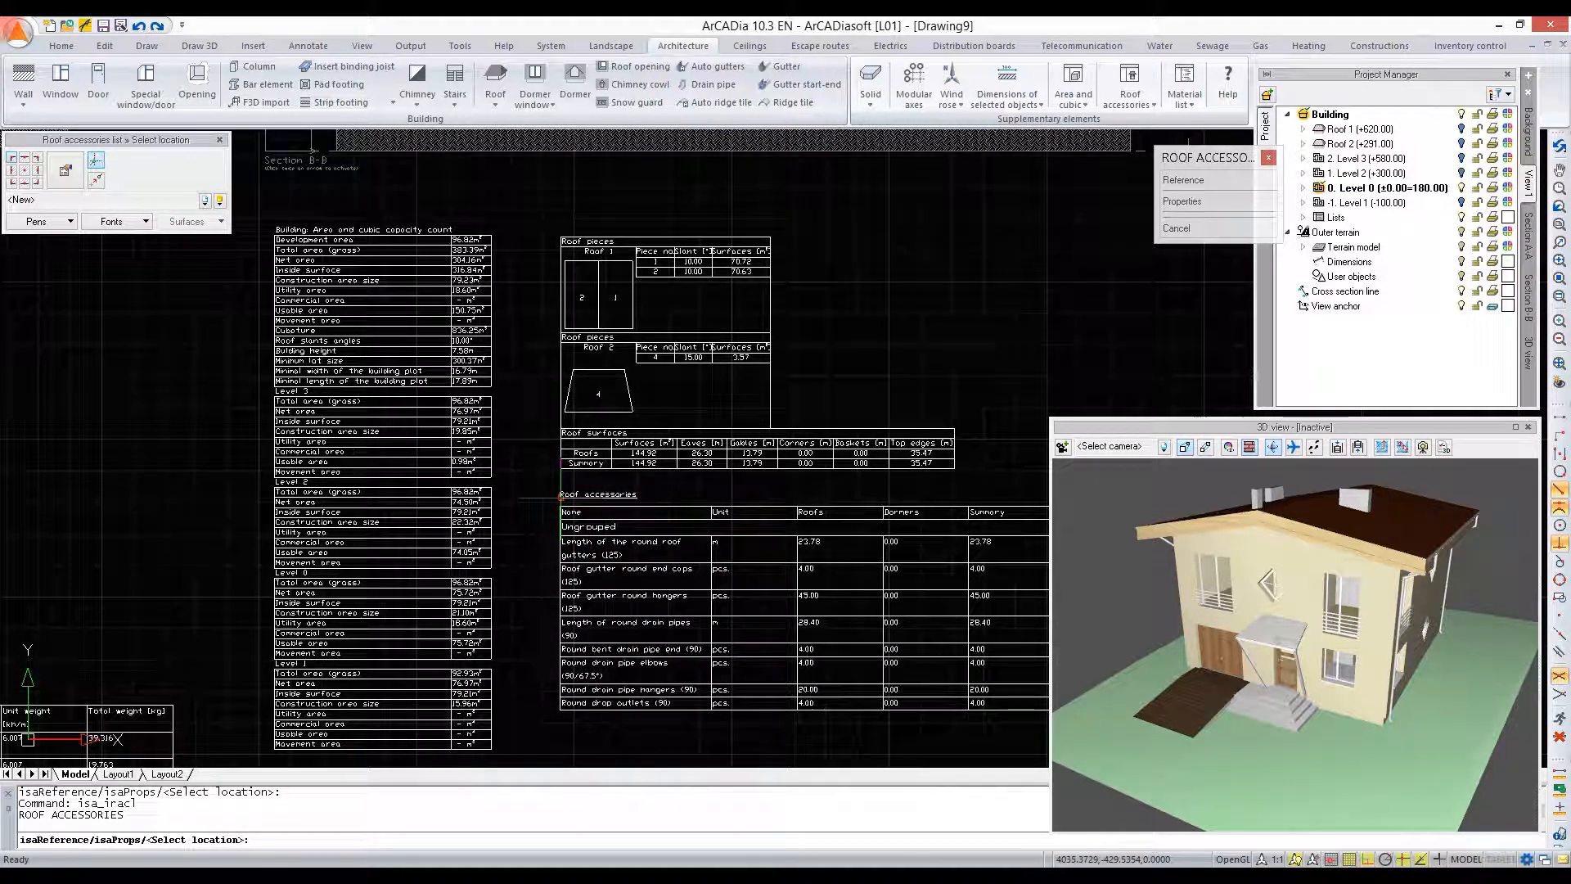
{"action": "left_click", "coordinate": [559, 496]}
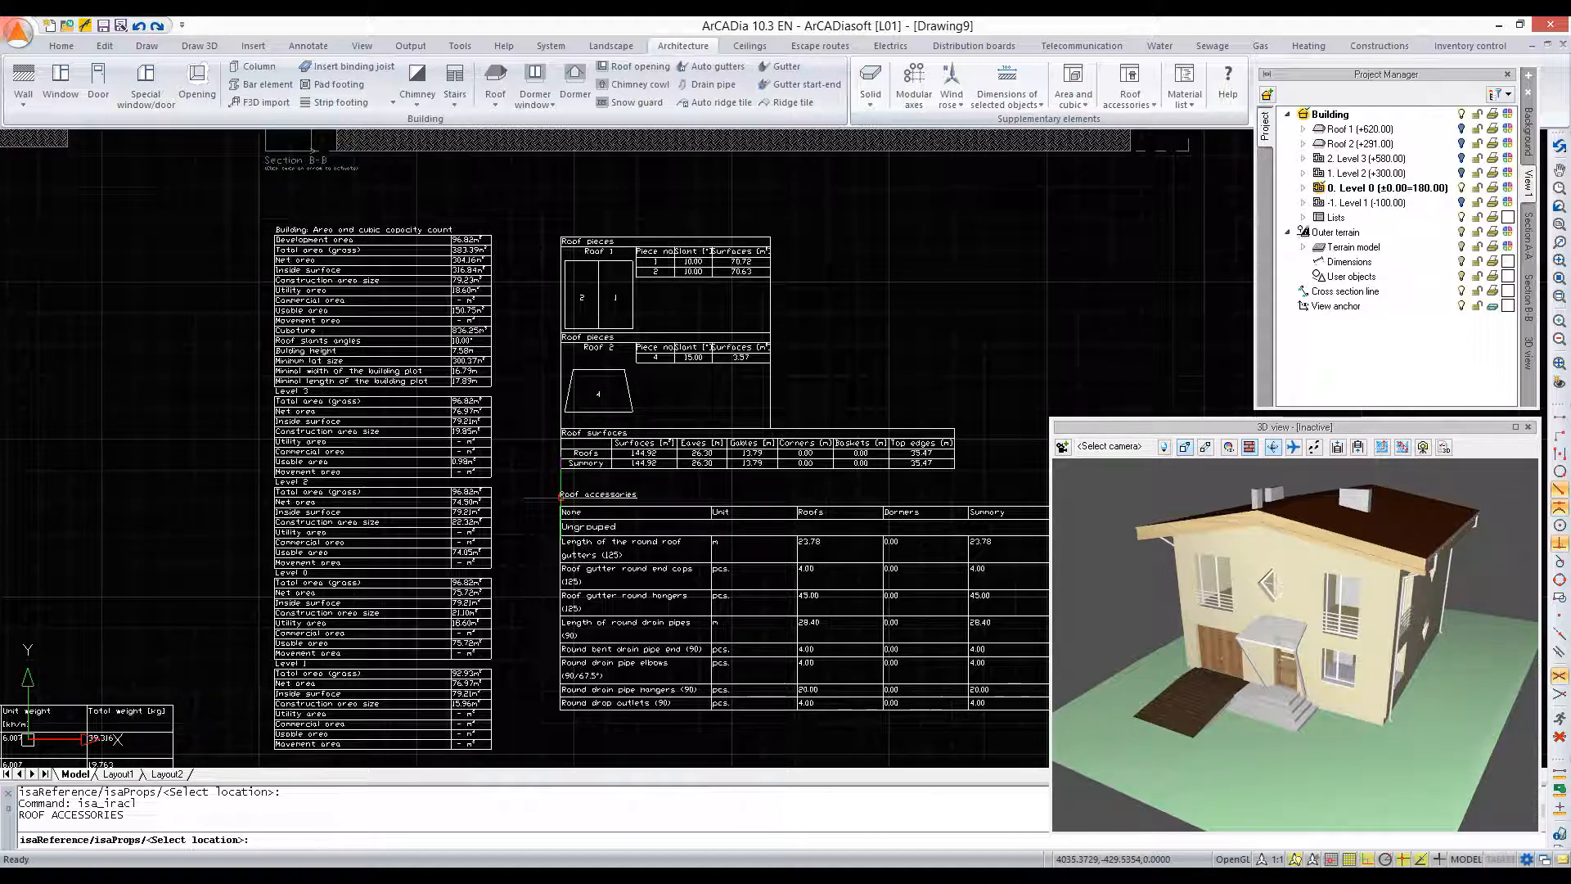
{"action": "scroll", "coordinate": [695, 561], "scroll_direction": "up", "scroll_amount": 2}
{"action": "middle_click_drag", "start_coordinate": [677, 561], "coordinate": [635, 350]}
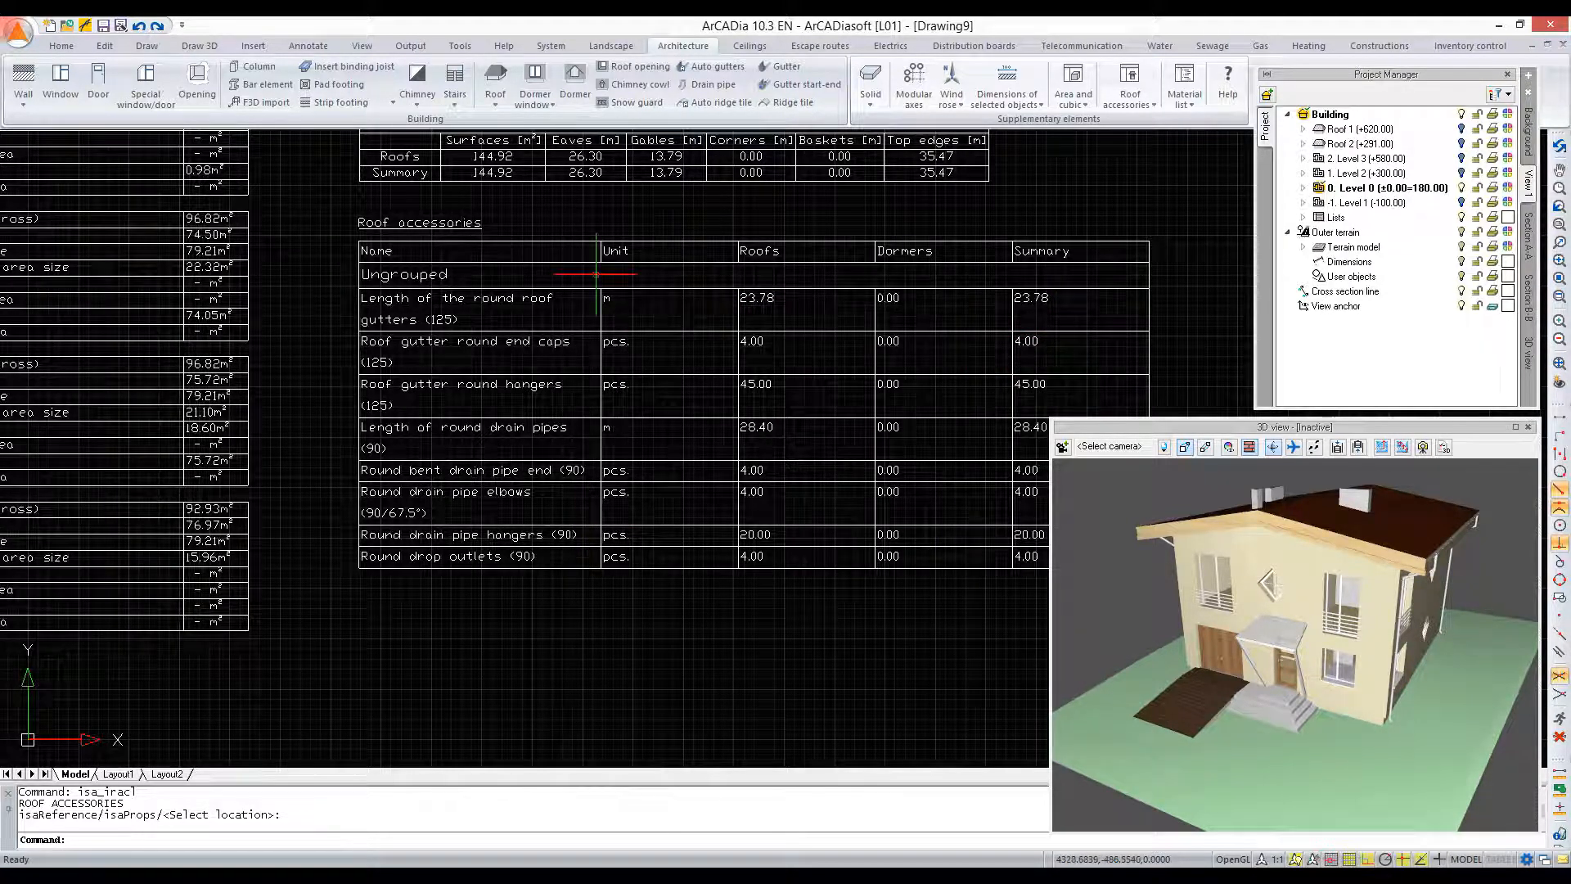
Step: Insert a material list limited to wall materials below the roof accessories list, aligned with its left edge
{"action": "left_click", "coordinate": [1203, 104]}
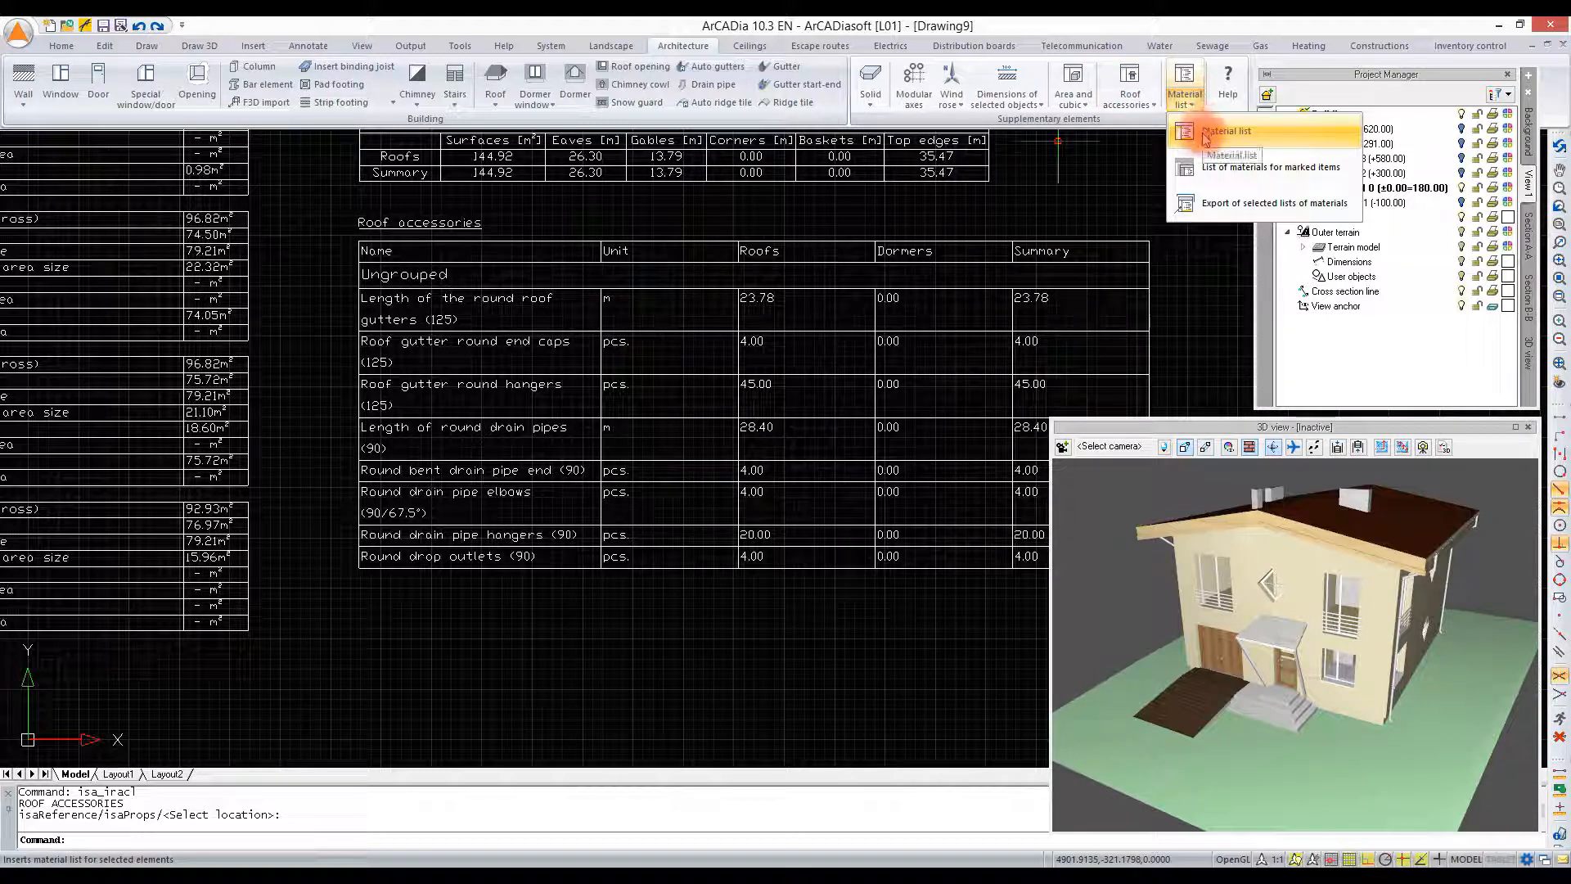
{"action": "left_click", "coordinate": [1203, 135]}
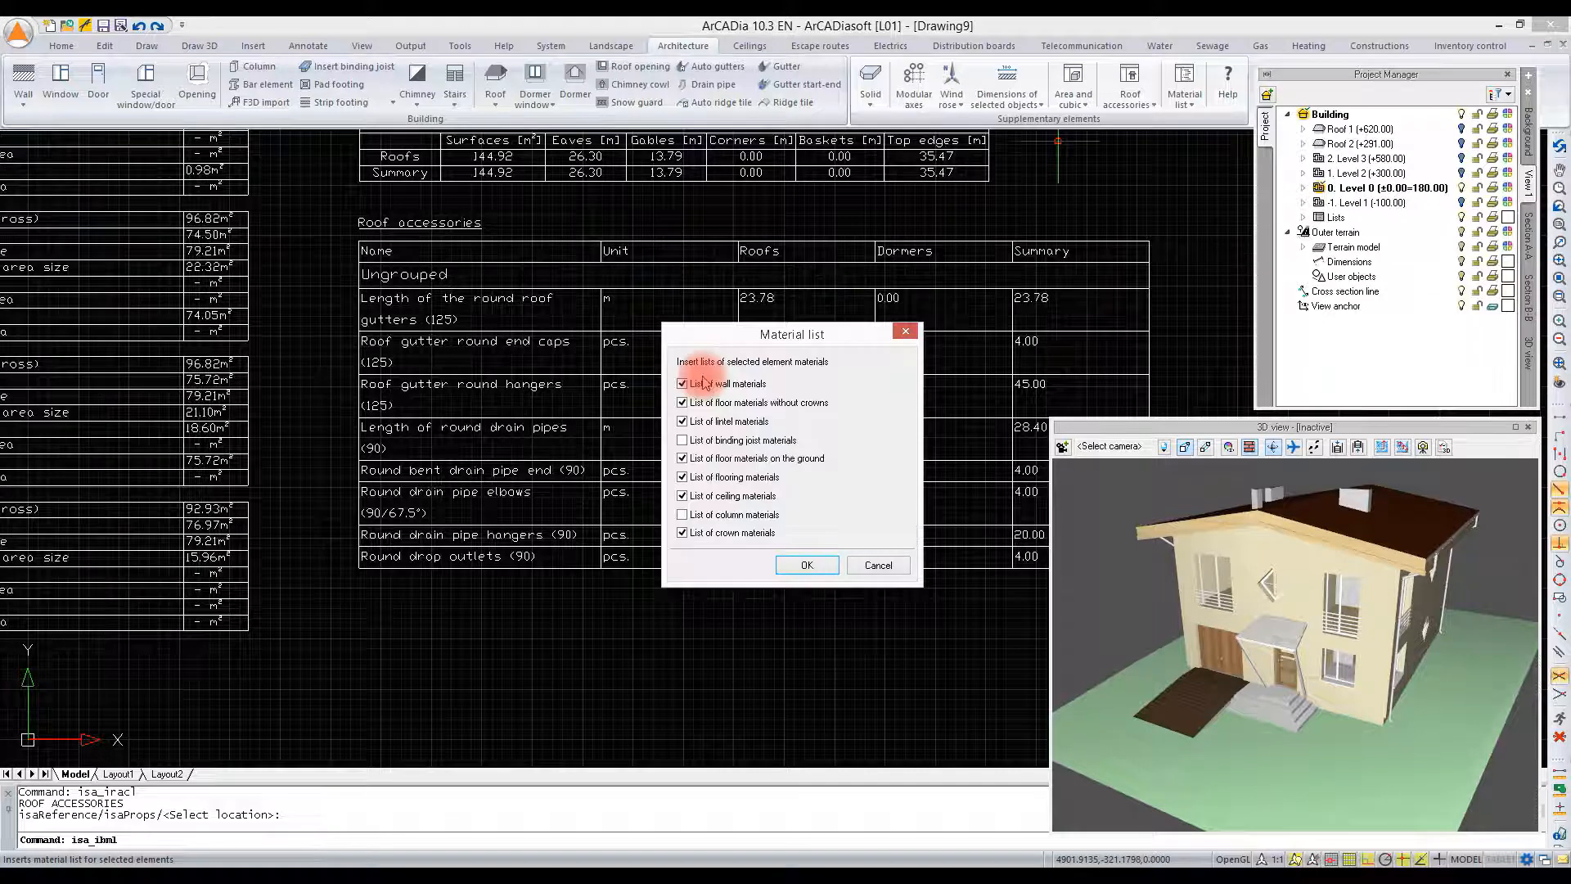
{"action": "left_click", "coordinate": [682, 532]}
{"action": "left_click", "coordinate": [683, 533]}
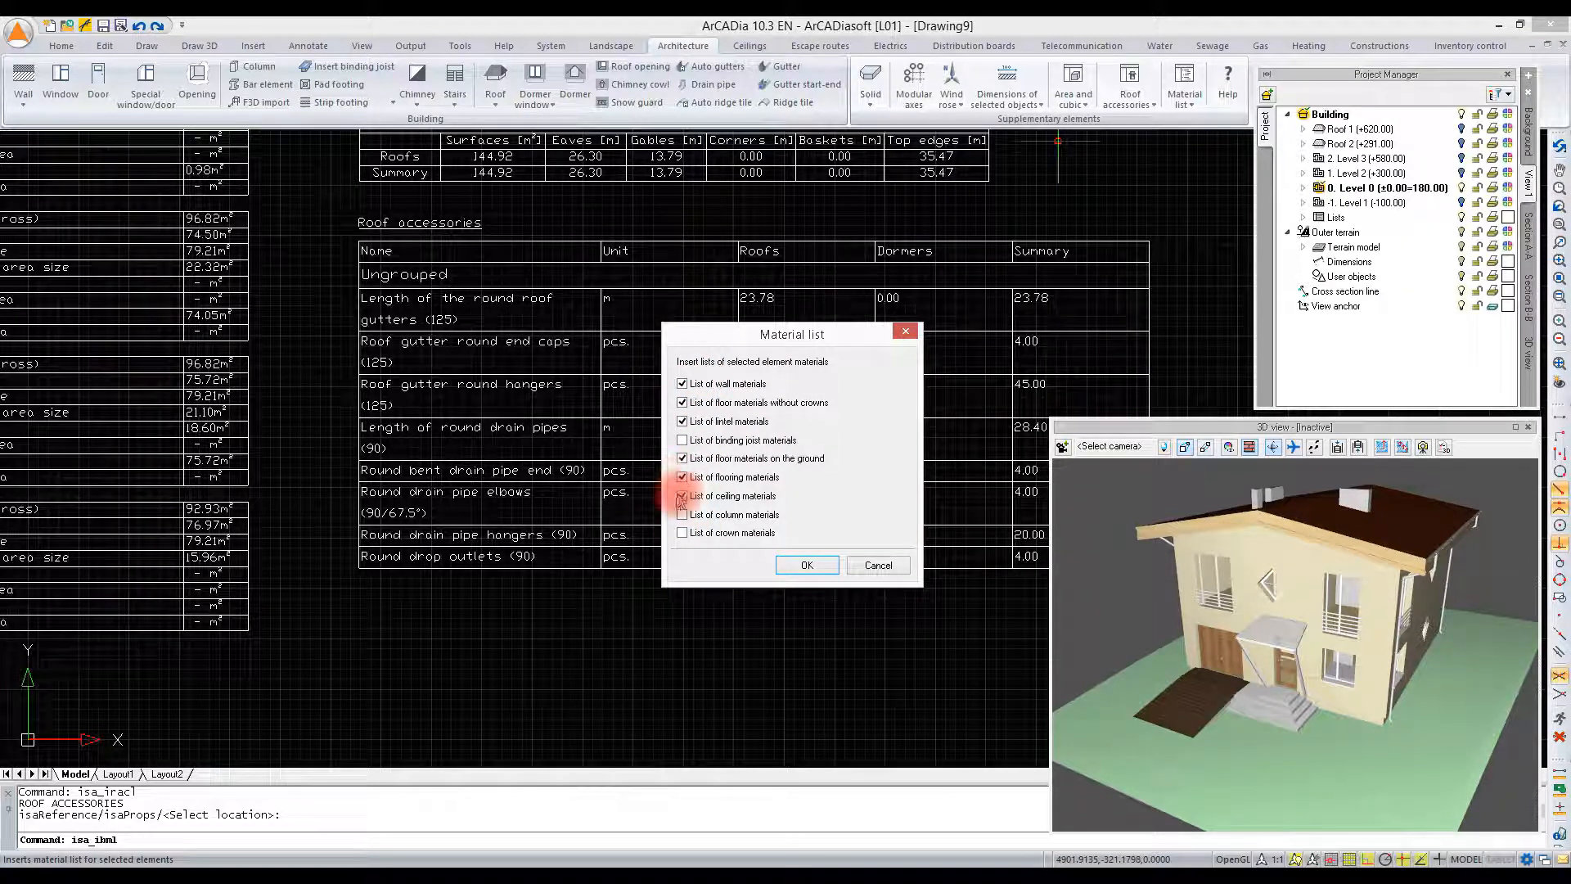
{"action": "left_click", "coordinate": [682, 496]}
{"action": "left_click", "coordinate": [682, 459]}
{"action": "left_click", "coordinate": [682, 422]}
{"action": "left_click", "coordinate": [683, 402]}
{"action": "left_click", "coordinate": [792, 568]}
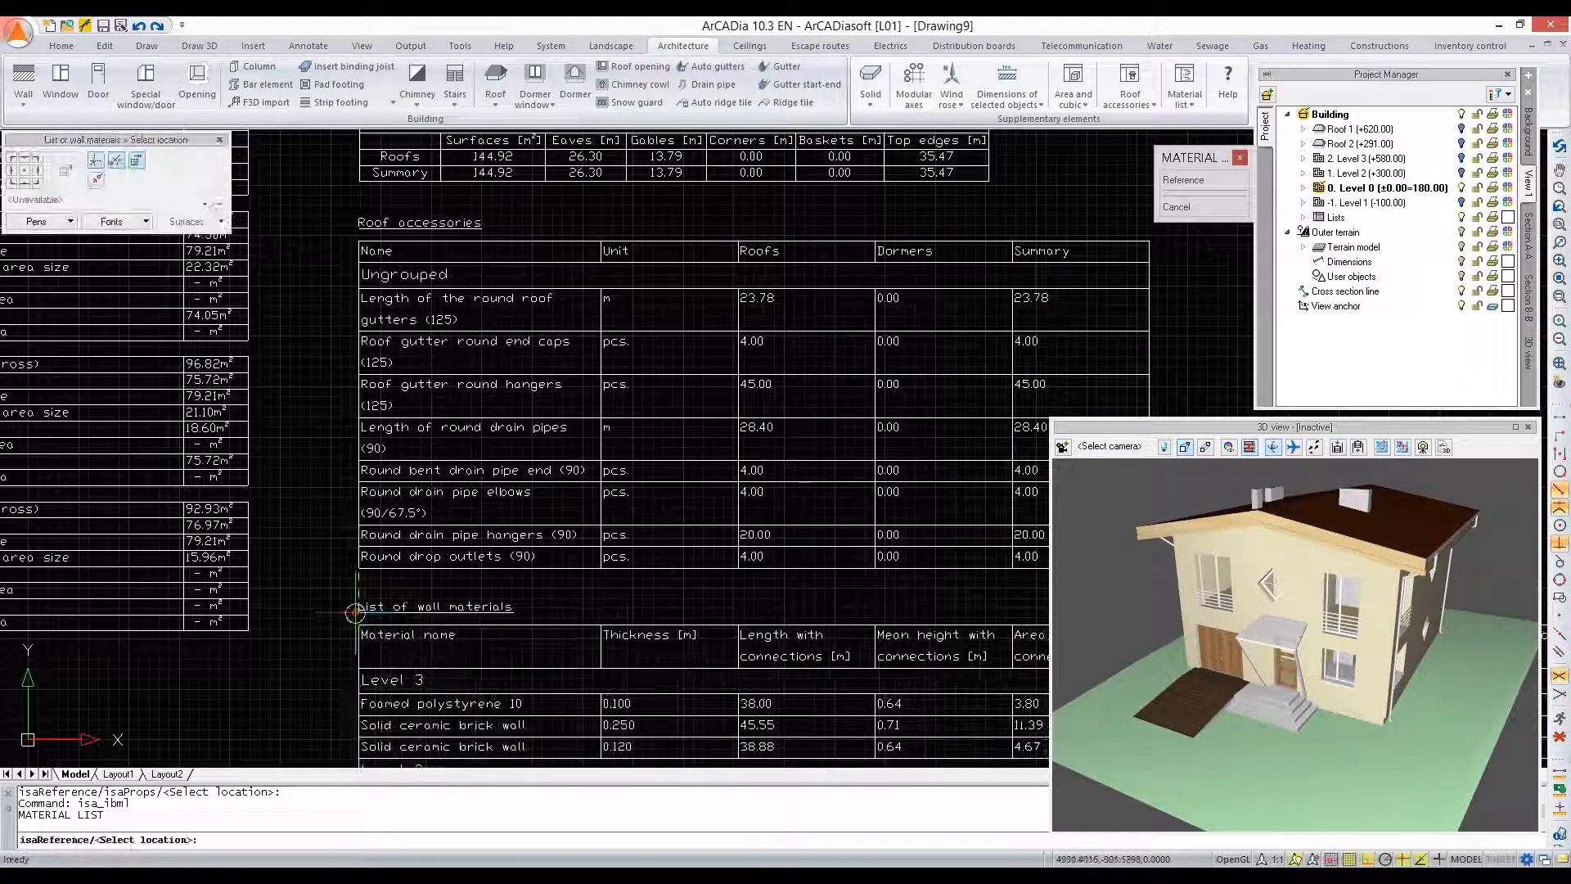
{"action": "left_click", "coordinate": [354, 612]}
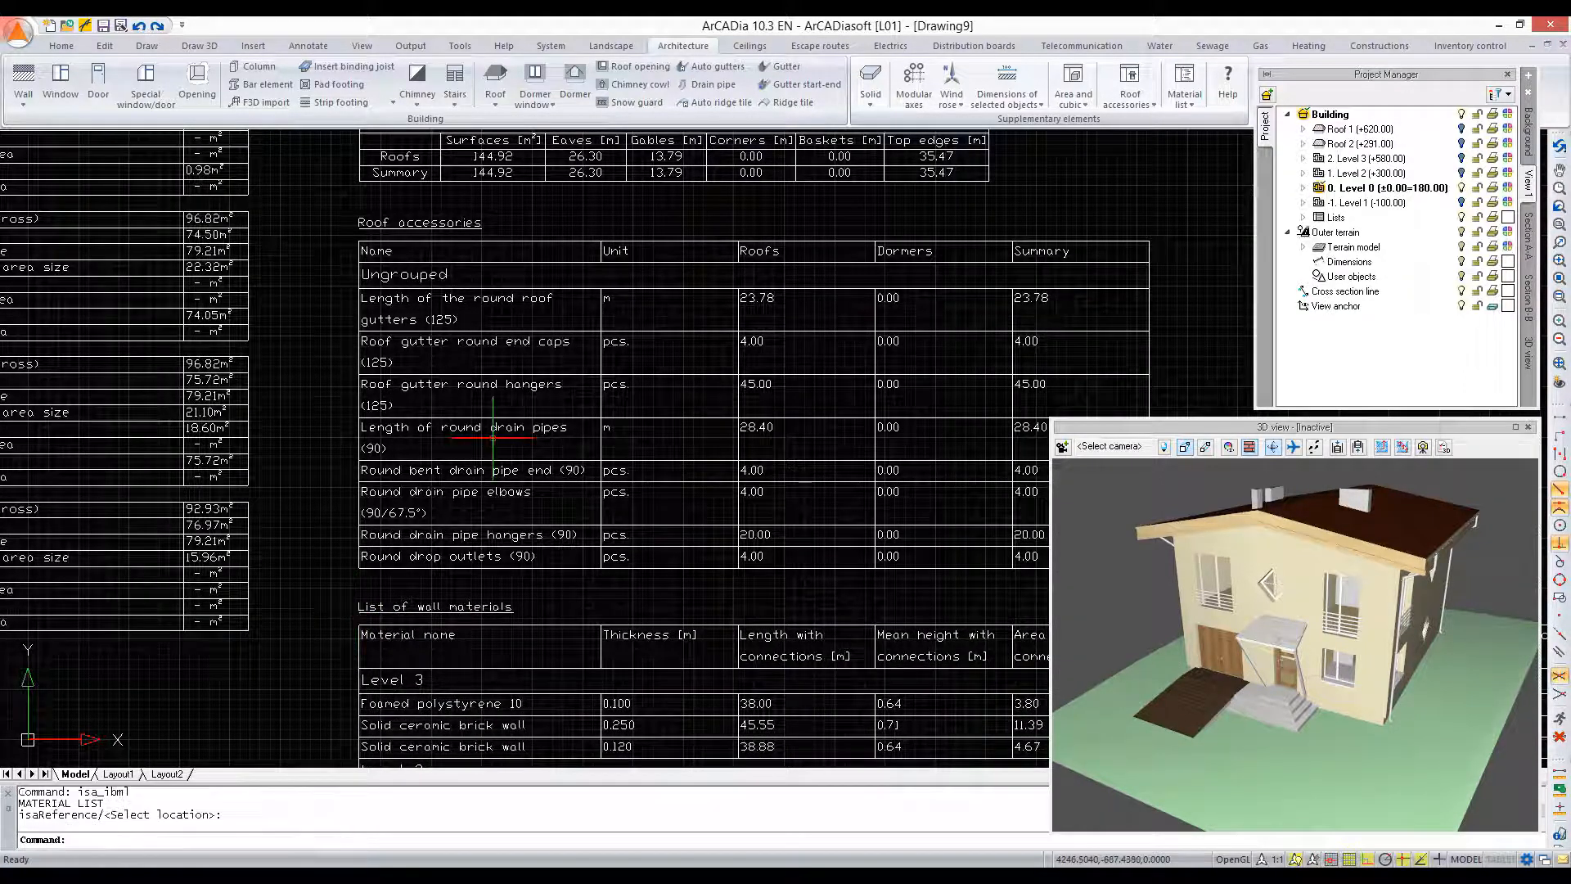
Step: Open the object properties of the list of wall materials
{"action": "mouse_move", "coordinate": [666, 456]}
{"action": "middle_mouse_down"}
{"action": "mouse_move", "coordinate": [508, 263]}
{"action": "mouse_move", "coordinate": [459, 104]}
{"action": "middle_mouse_up"}
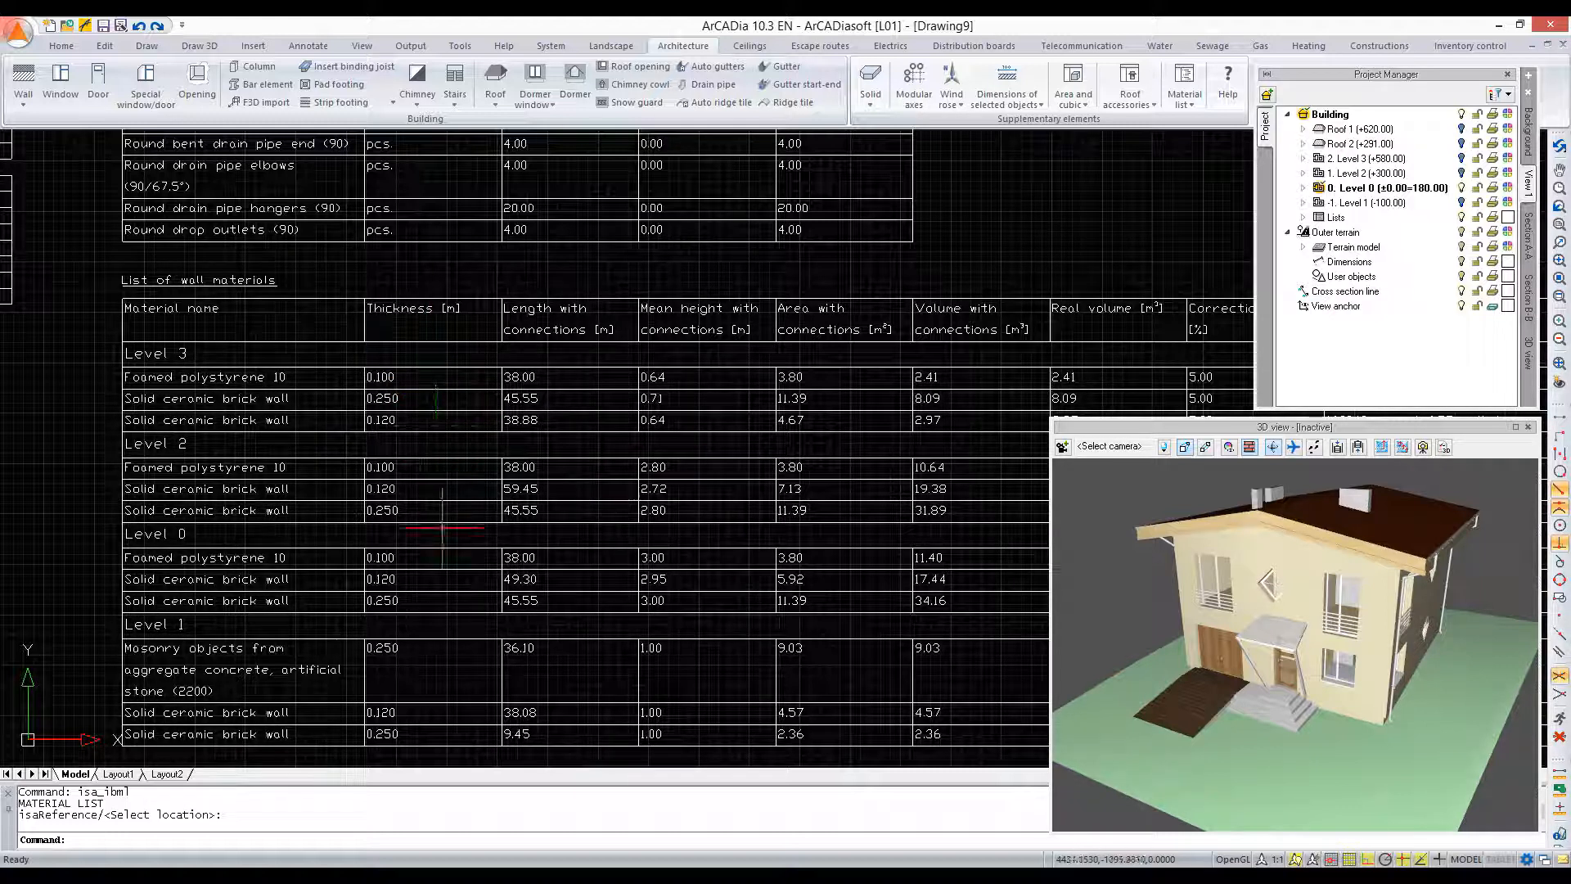
{"action": "middle_click_drag", "start_coordinate": [745, 393], "coordinate": [526, 398]}
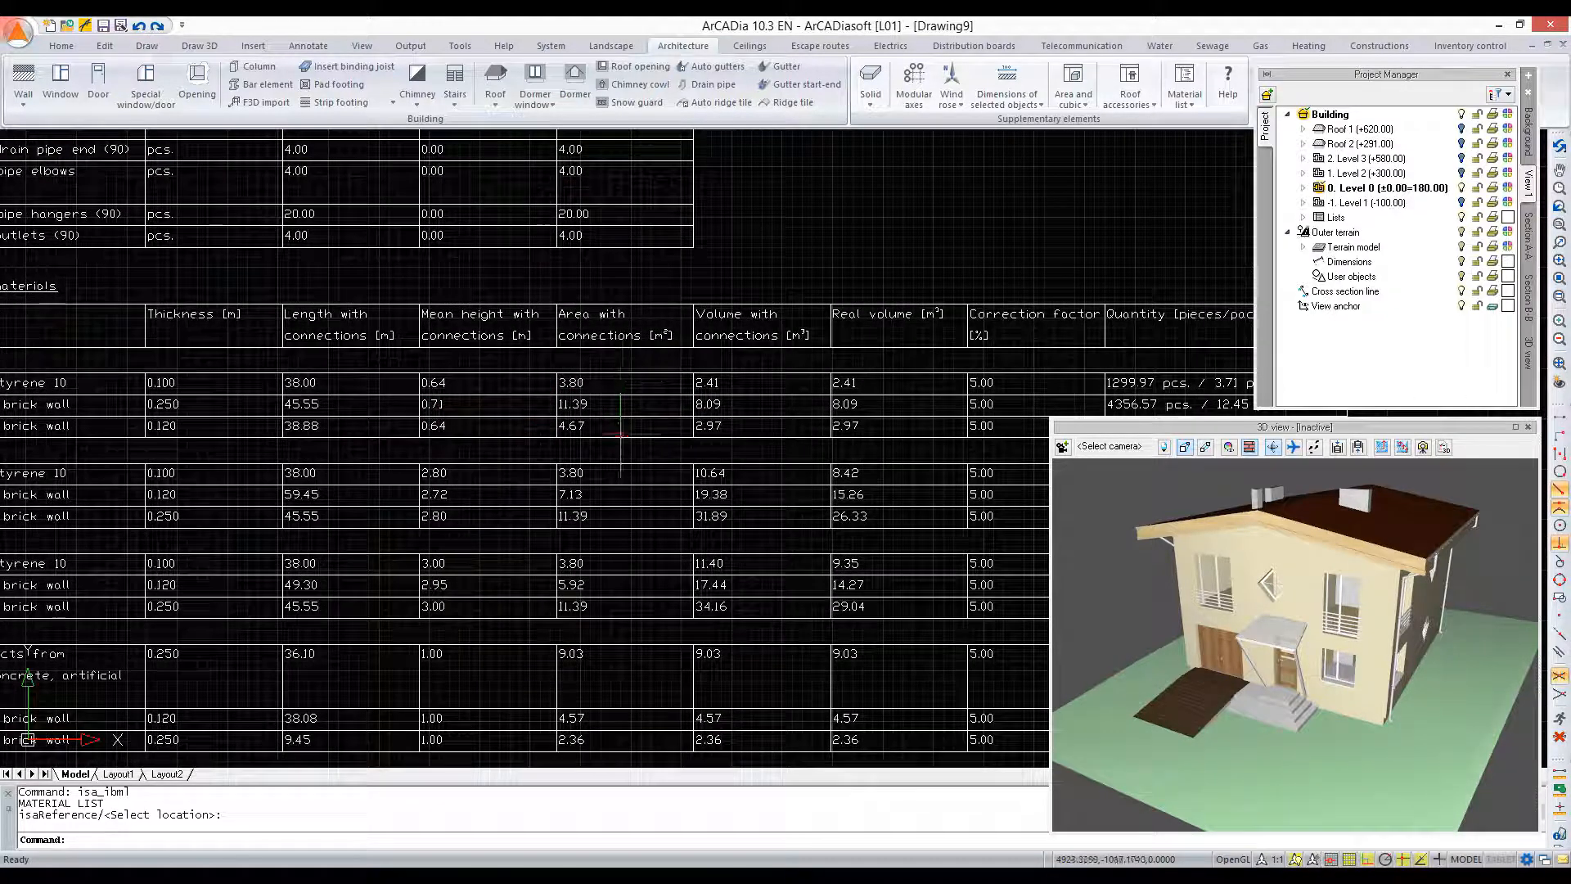
{"action": "middle_click_drag", "start_coordinate": [883, 389], "coordinate": [676, 397]}
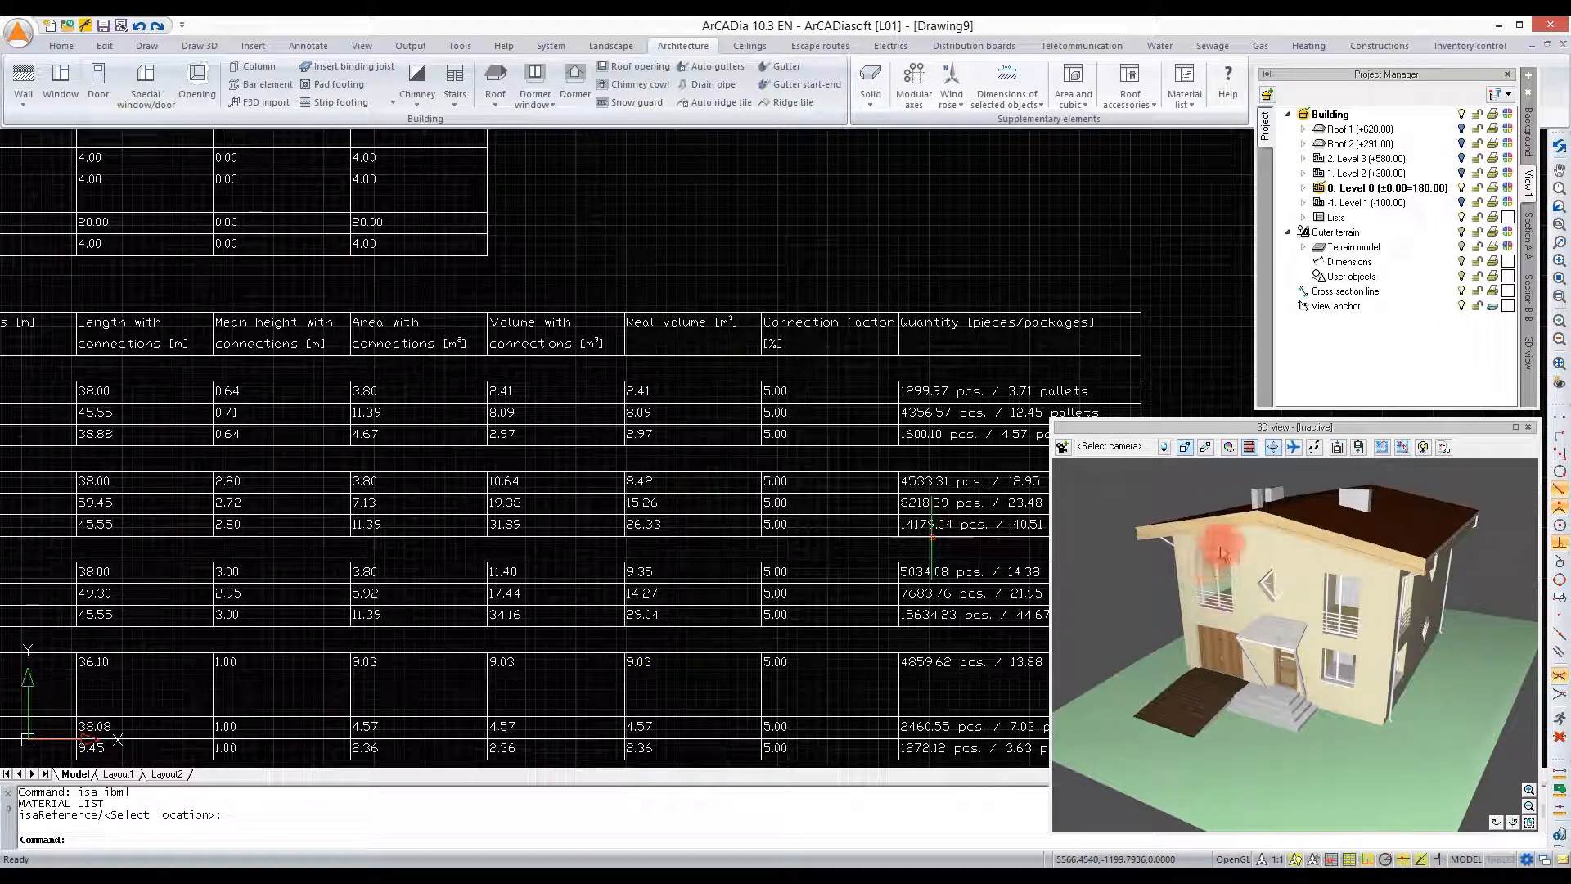
{"action": "middle_click_drag", "start_coordinate": [832, 467], "coordinate": [733, 459]}
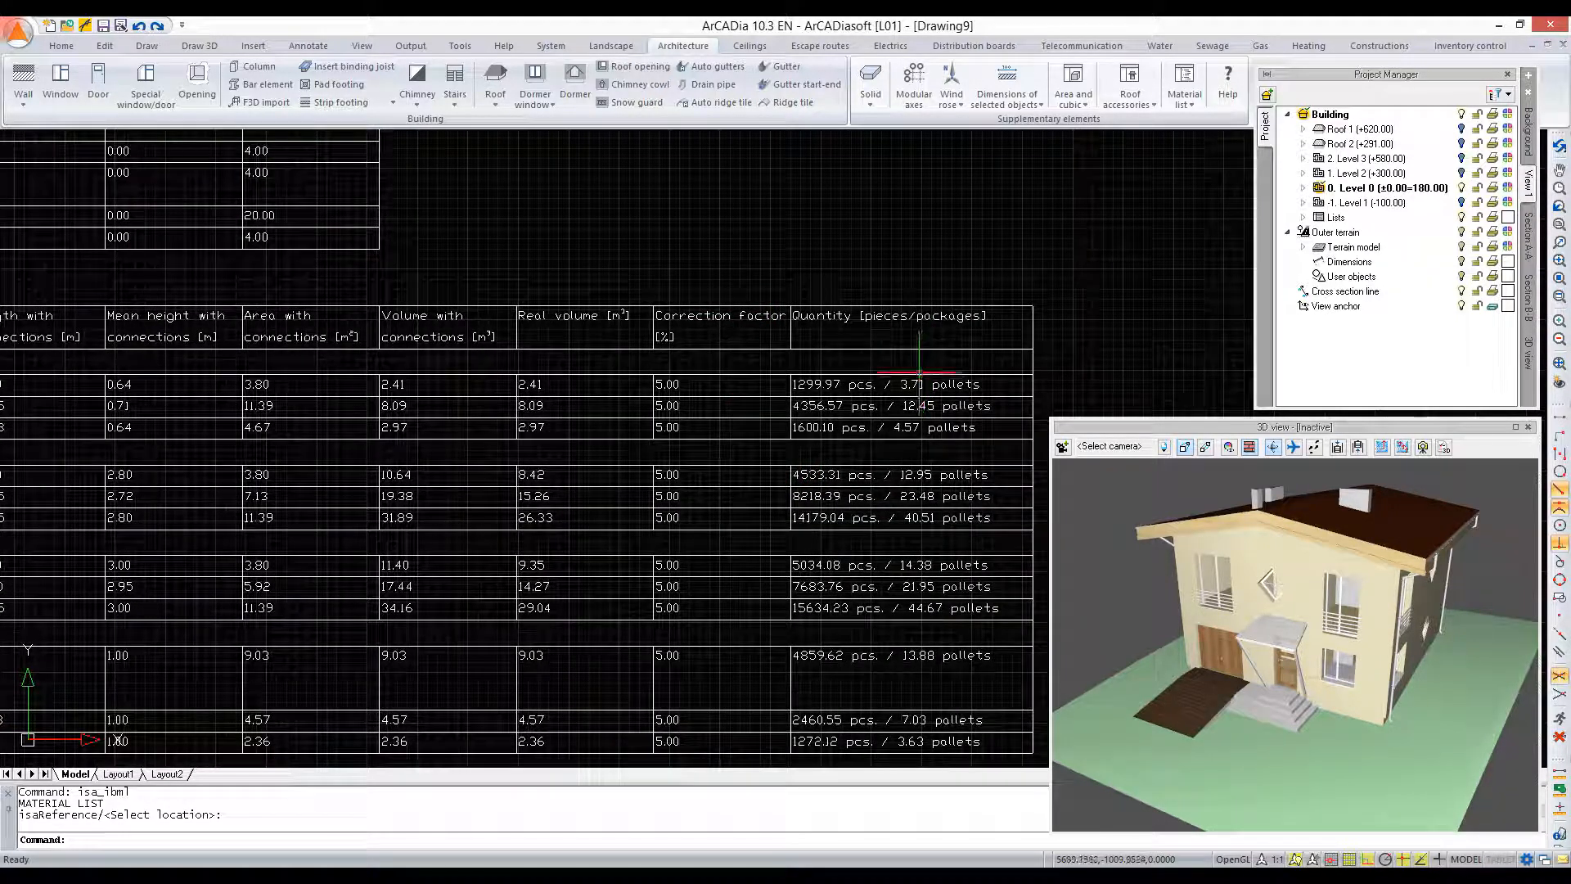
{"action": "left_click", "coordinate": [923, 373]}
{"action": "left_click", "coordinate": [159, 199]}
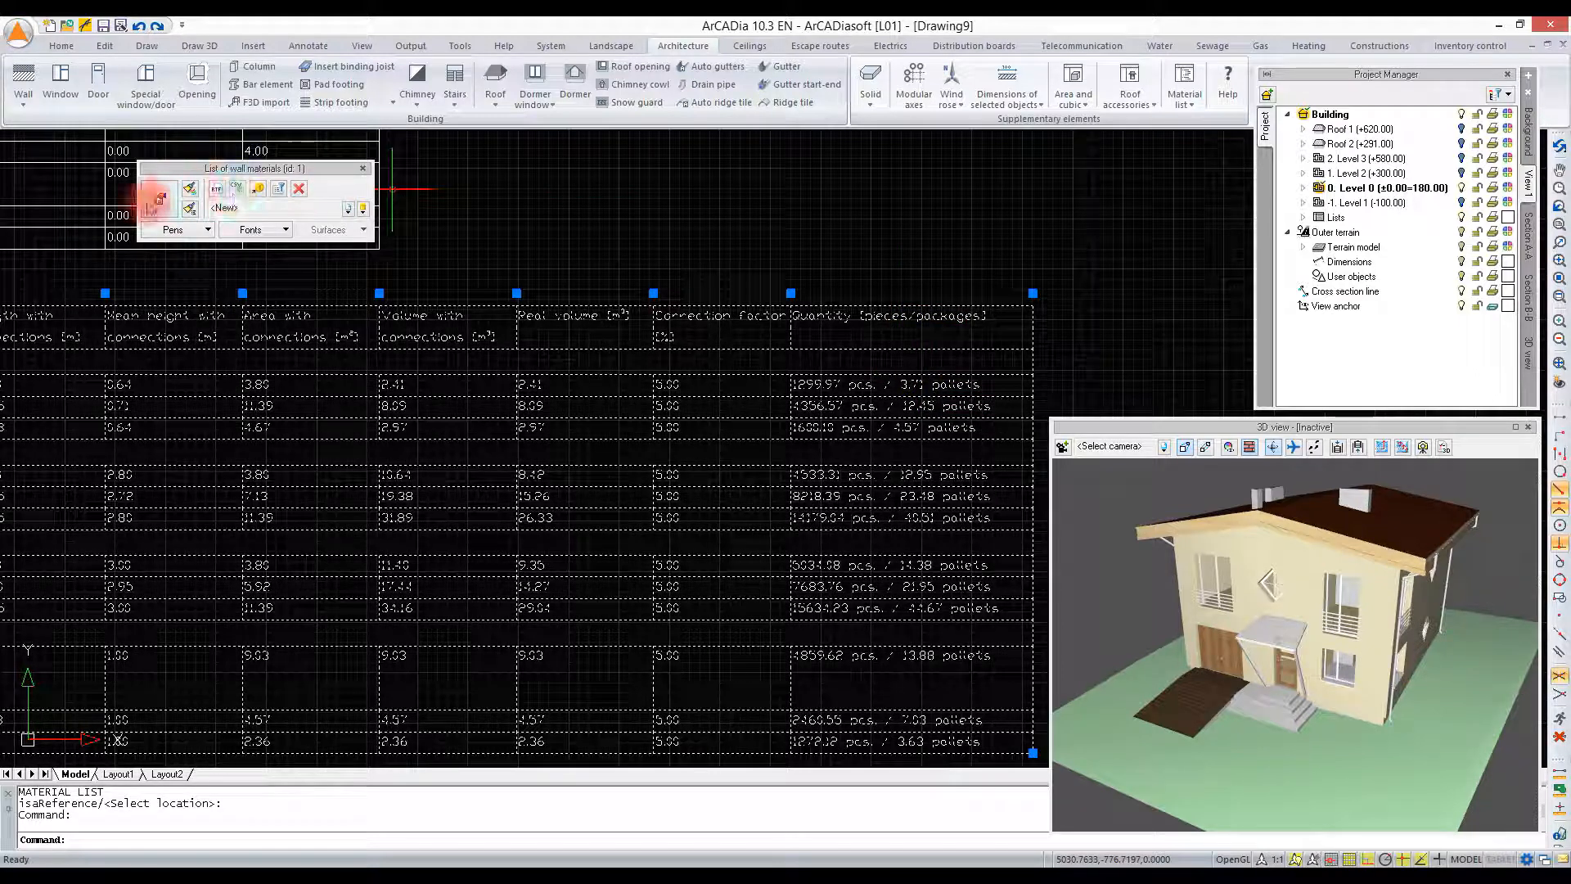
{"action": "left_click_drag", "start_coordinate": [819, 205], "coordinate": [779, 162]}
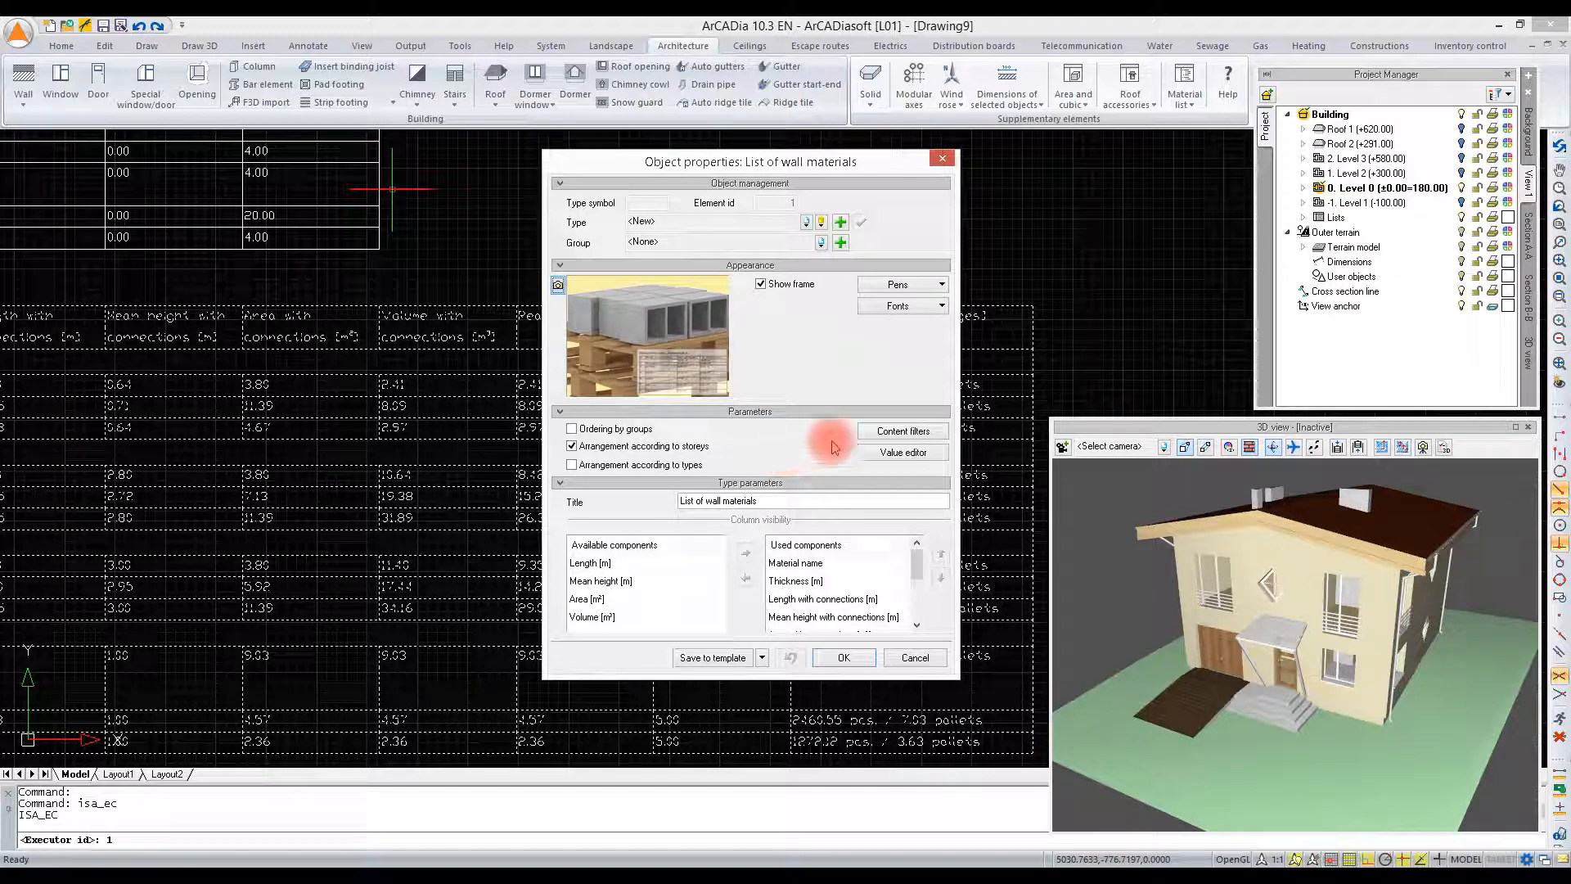
Step: Open the package properties for the first Foamed polystyrene row's quantity in the list value editor, keeping the Pallet packing type
{"action": "left_click", "coordinate": [921, 453]}
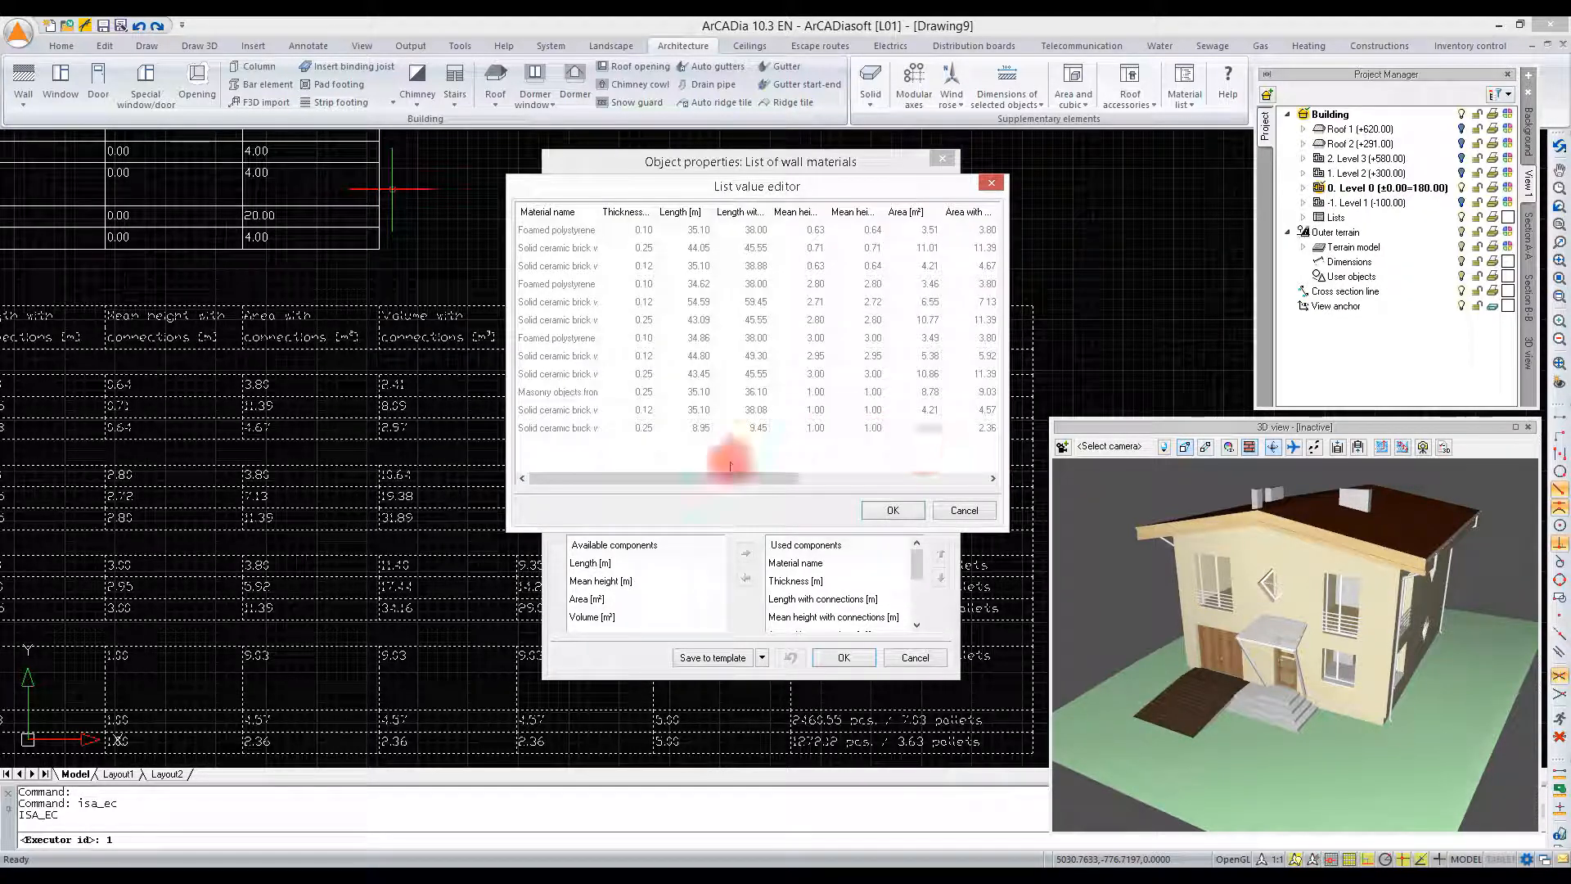
{"action": "left_click_drag", "start_coordinate": [719, 479], "coordinate": [953, 479]}
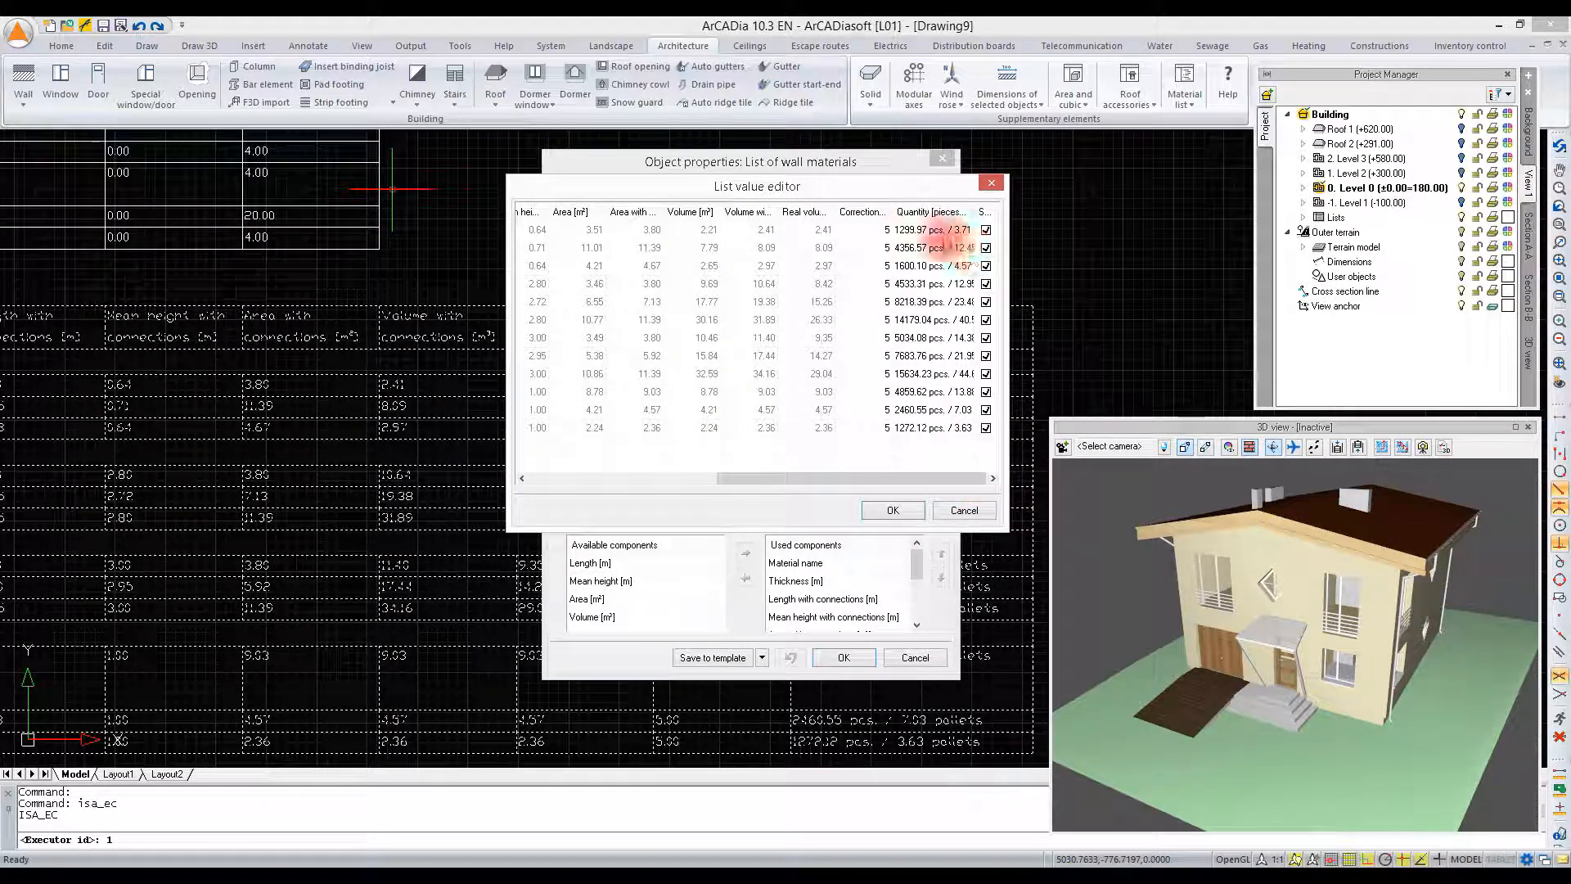
{"action": "double_click", "coordinate": [945, 230]}
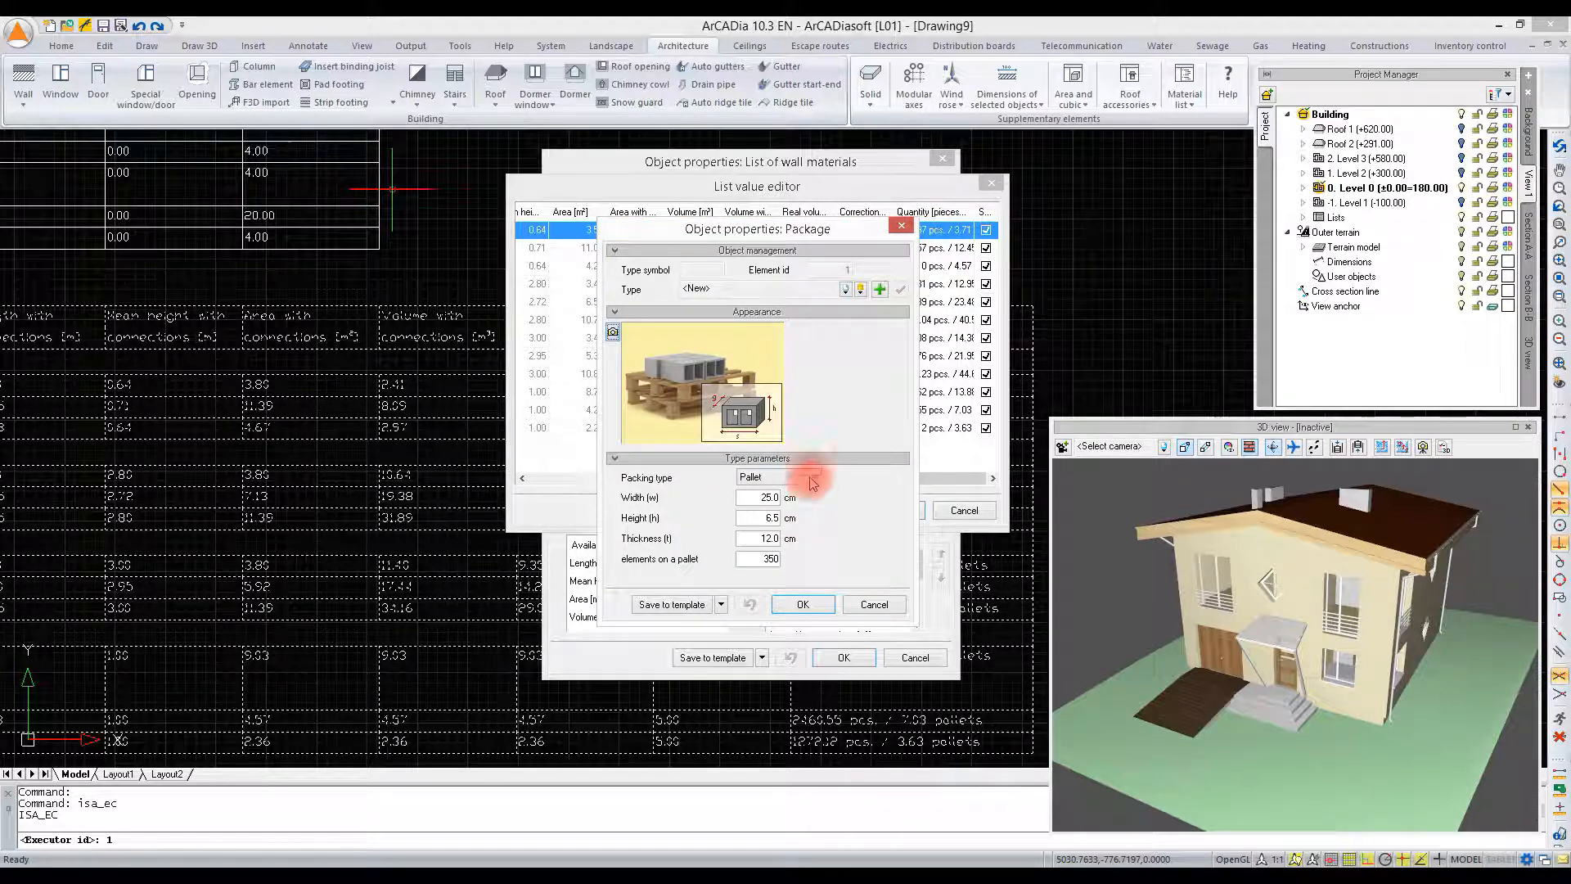
{"action": "left_click", "coordinate": [813, 481]}
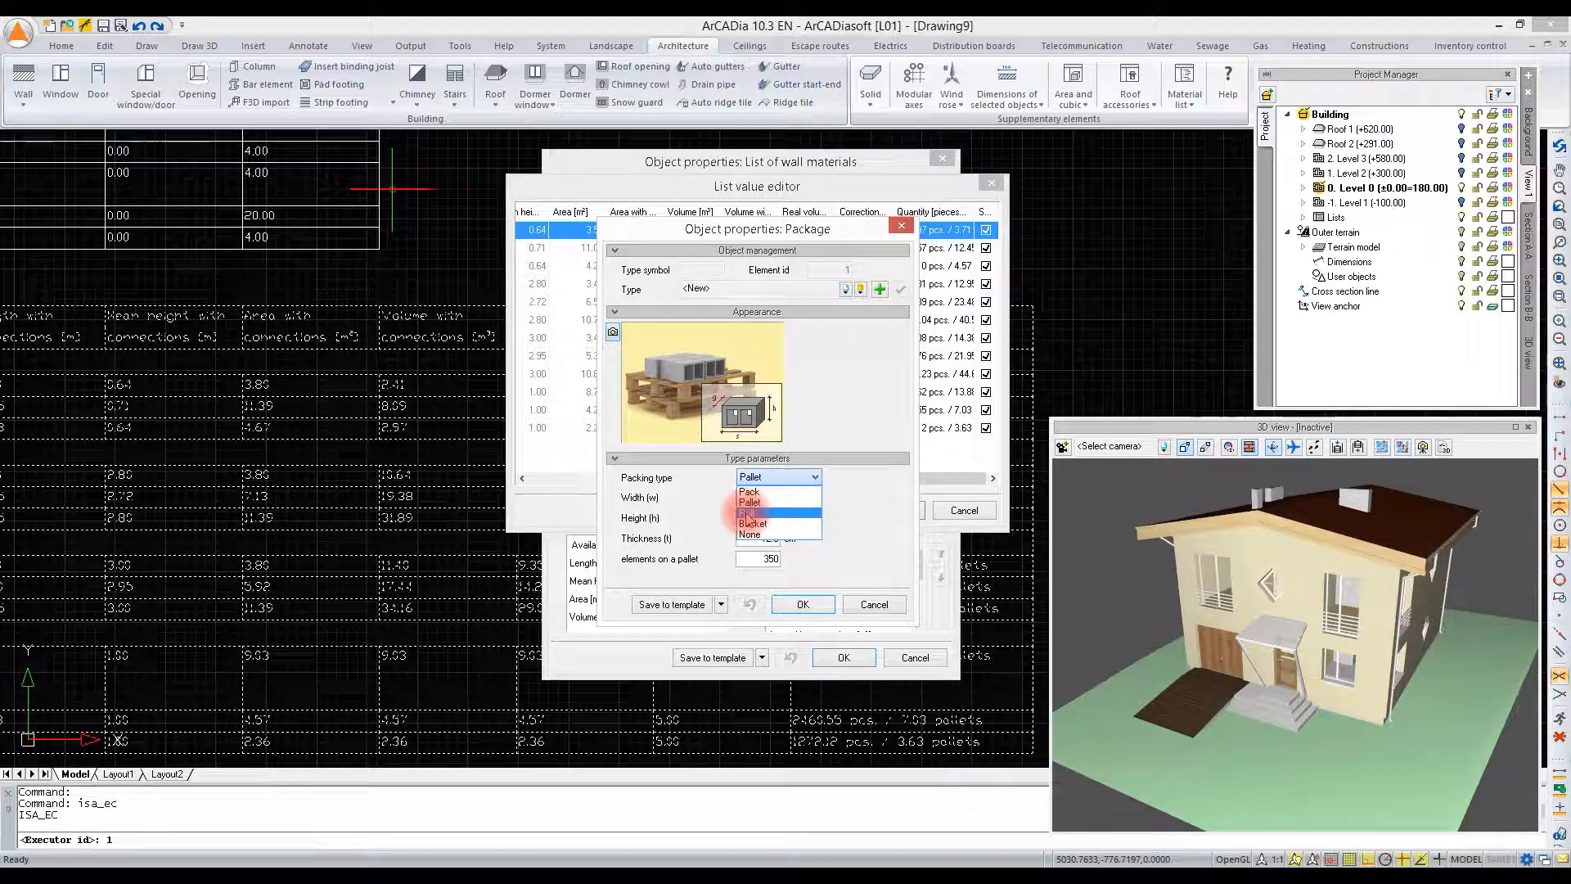
{"action": "left_click", "coordinate": [786, 502]}
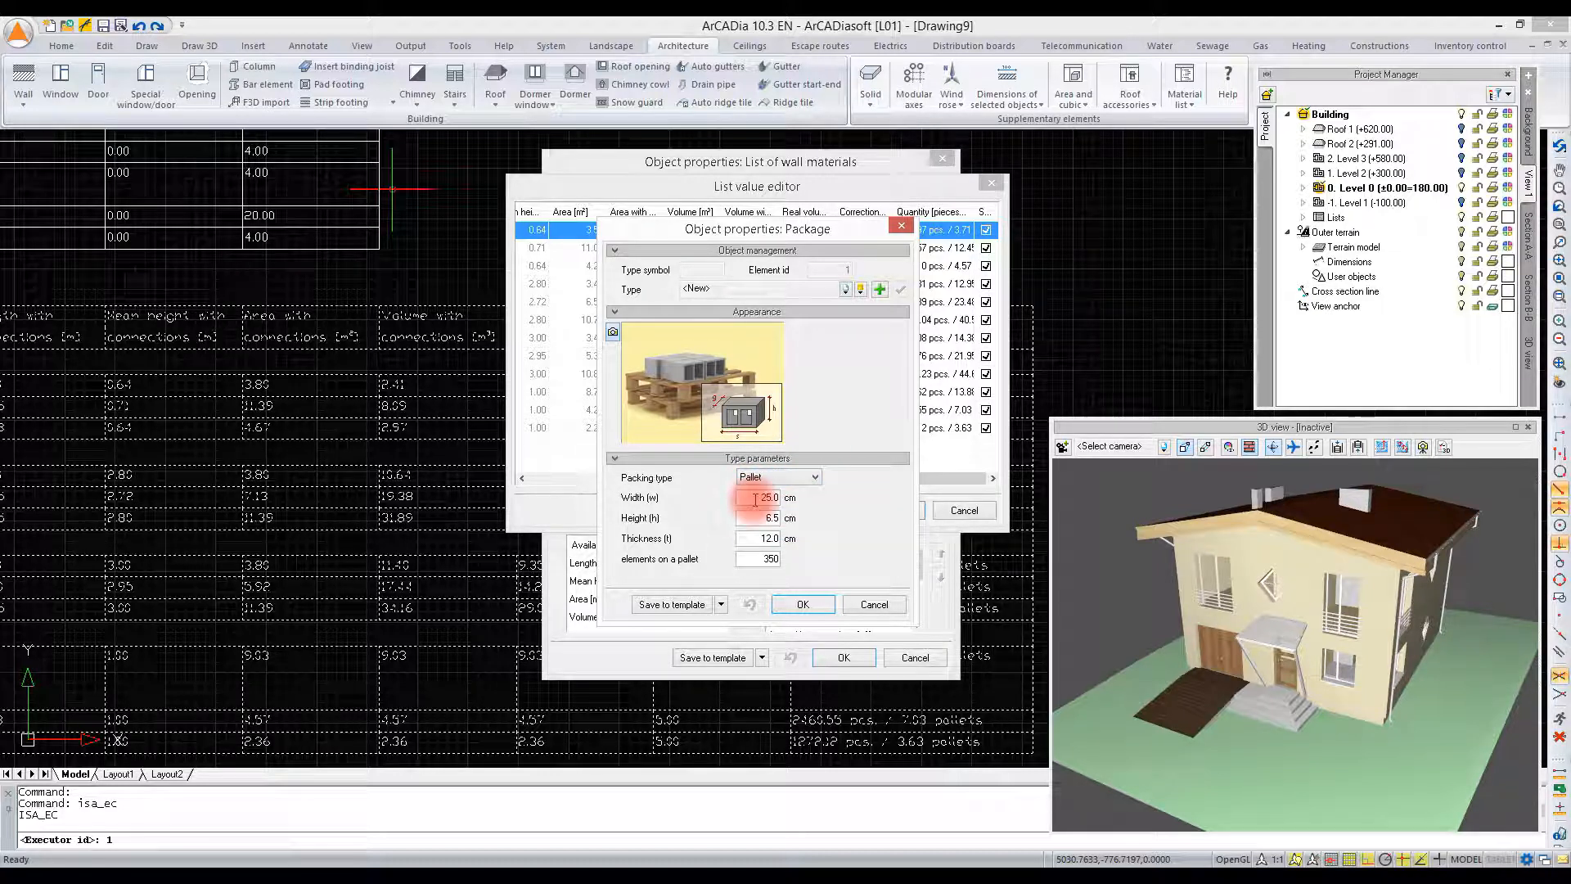
{"action": "key", "text": "Tab"}
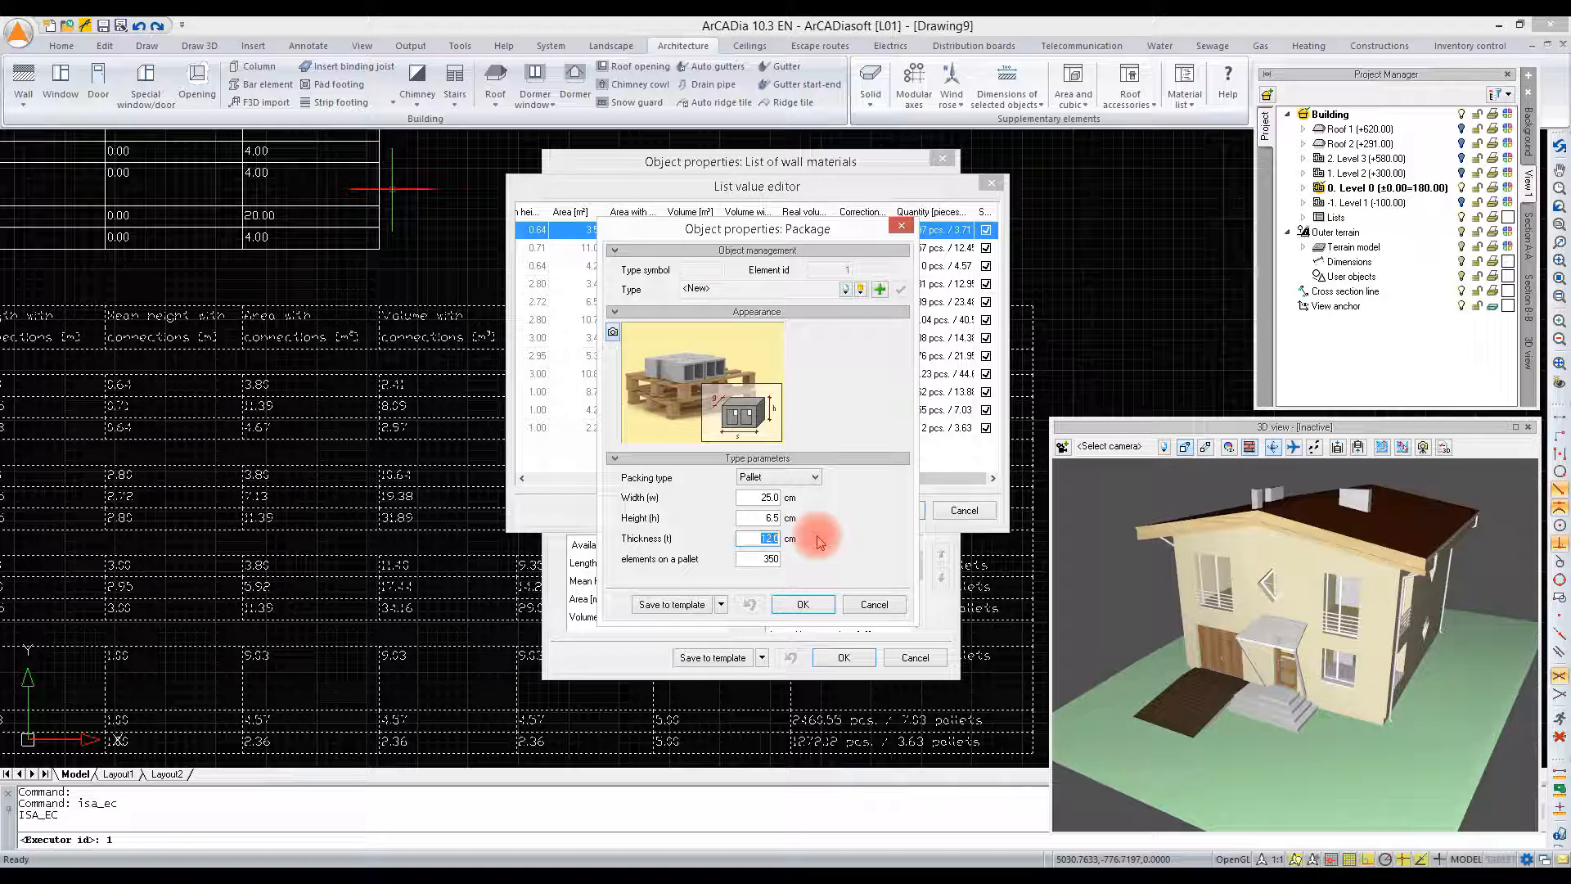
{"action": "left_click", "coordinate": [777, 559]}
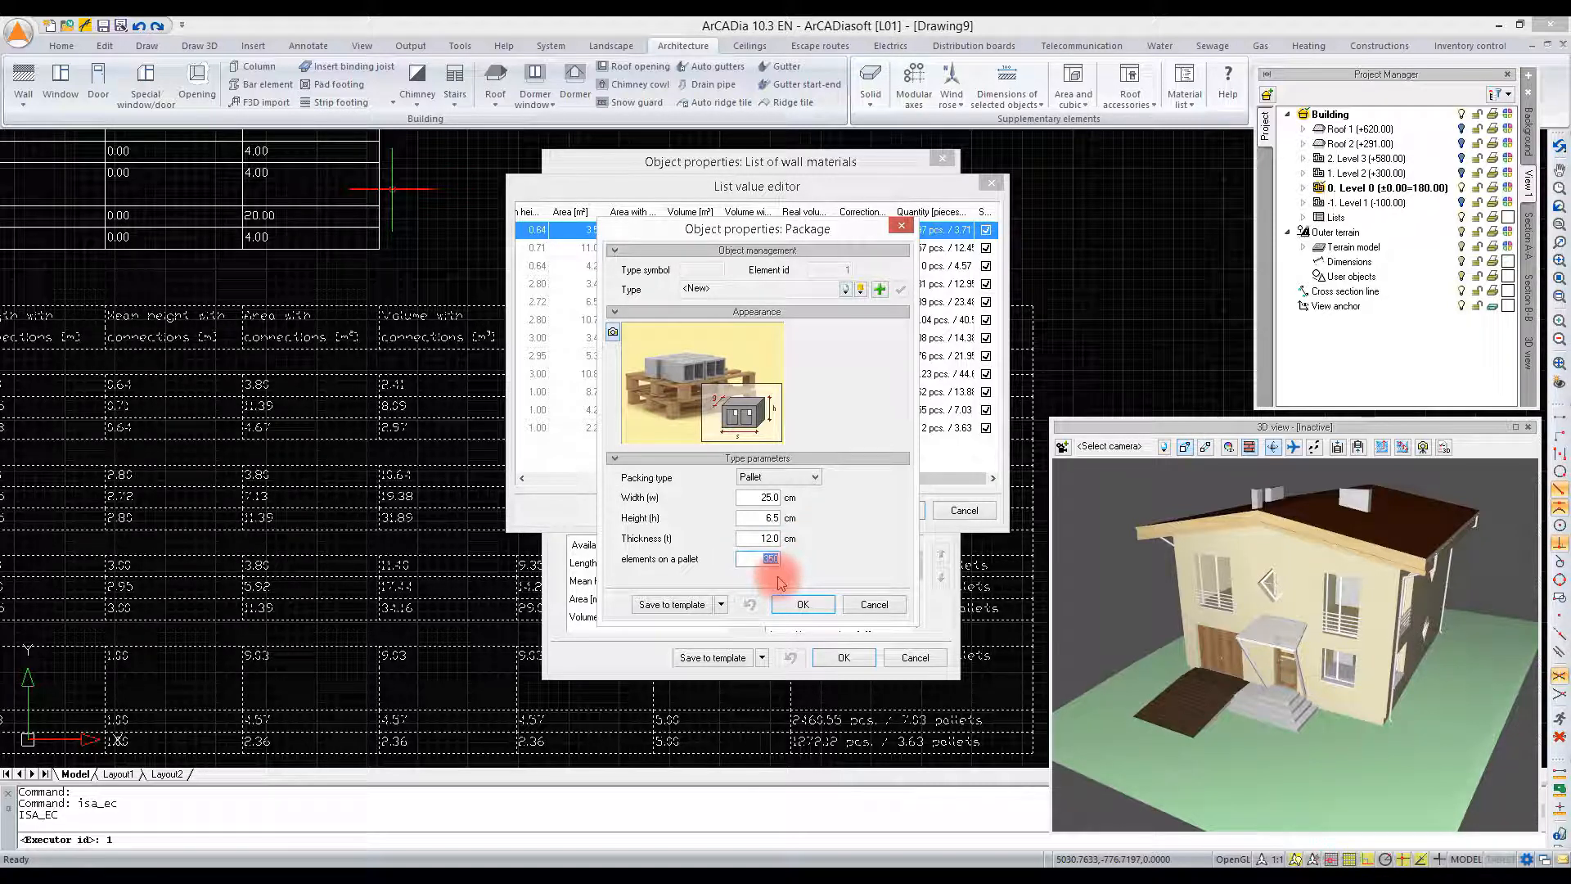
Step: Set the packing type of the first Foamed polystyrene row to Roll and accept the package and list value changes
{"action": "left_click", "coordinate": [809, 478]}
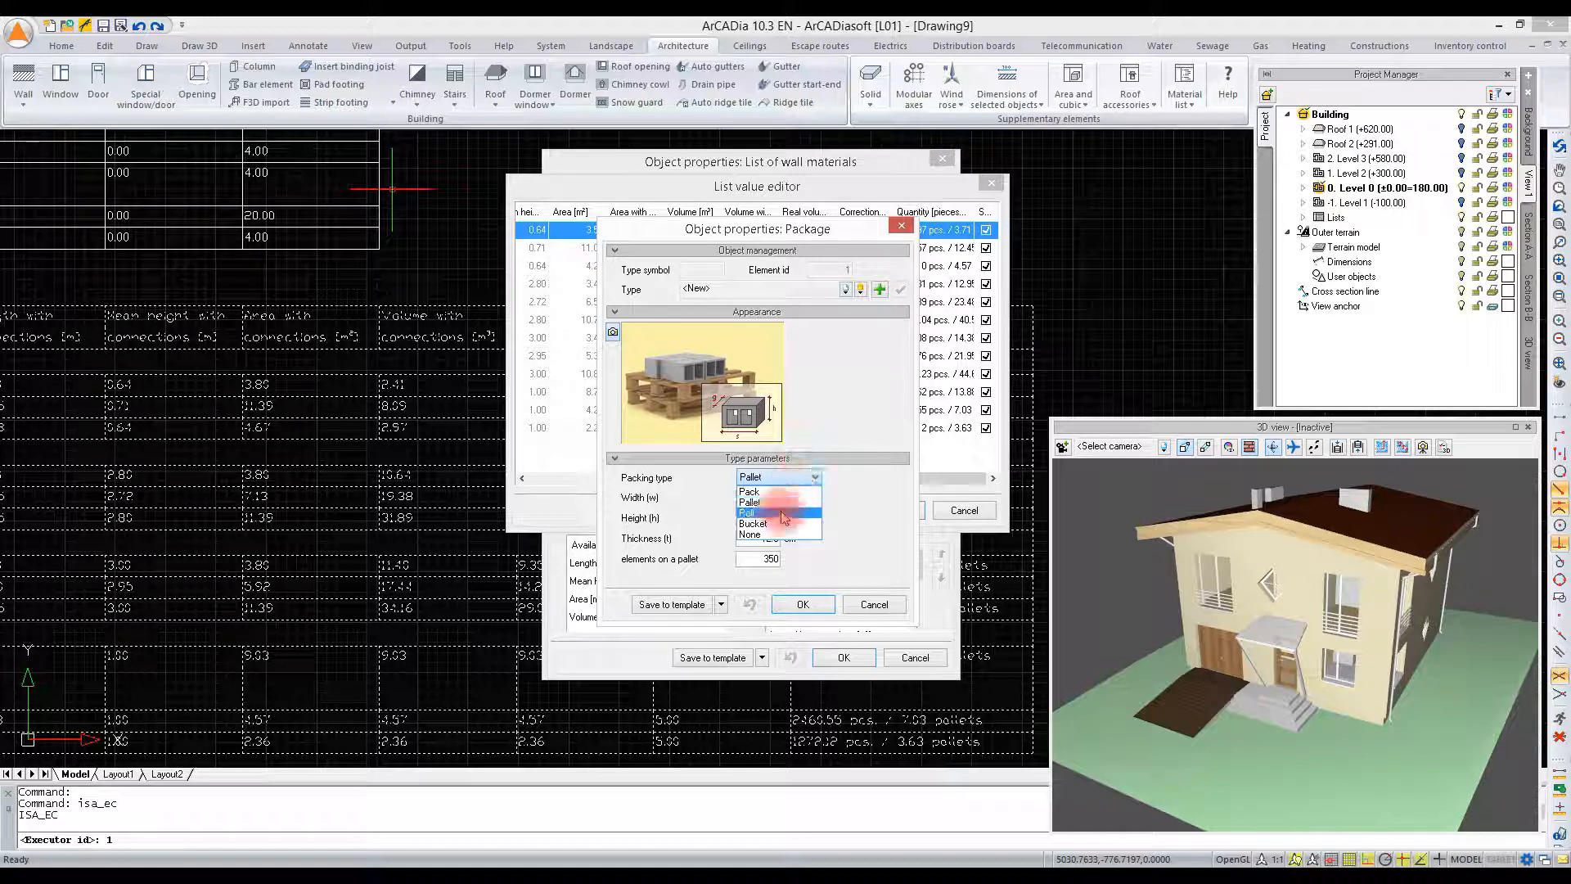
{"action": "left_click", "coordinate": [798, 509]}
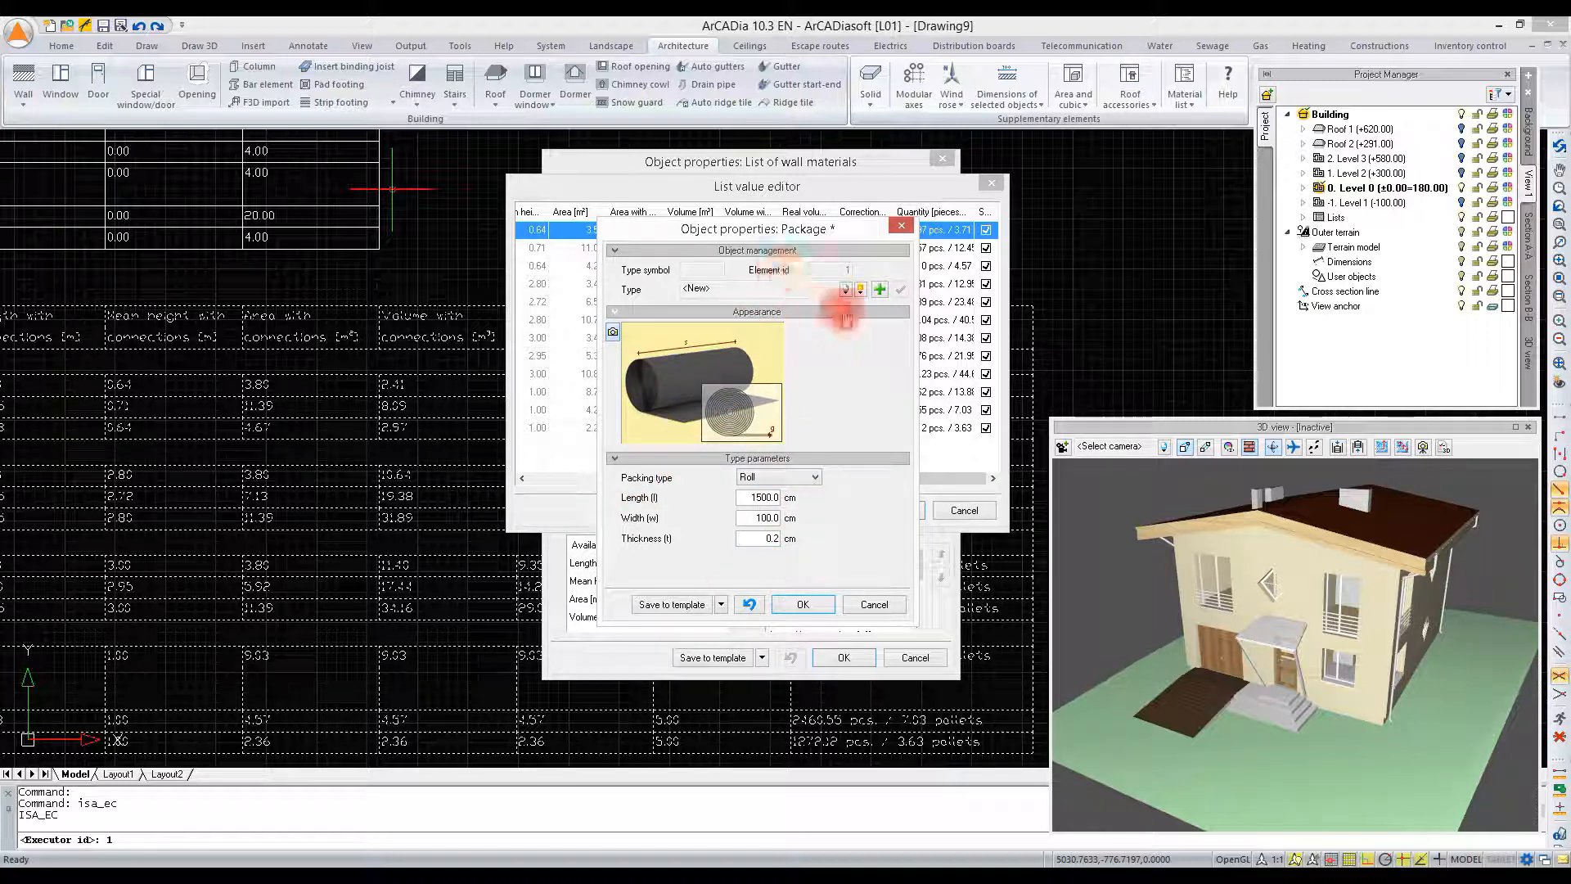
{"action": "left_click", "coordinate": [880, 290]}
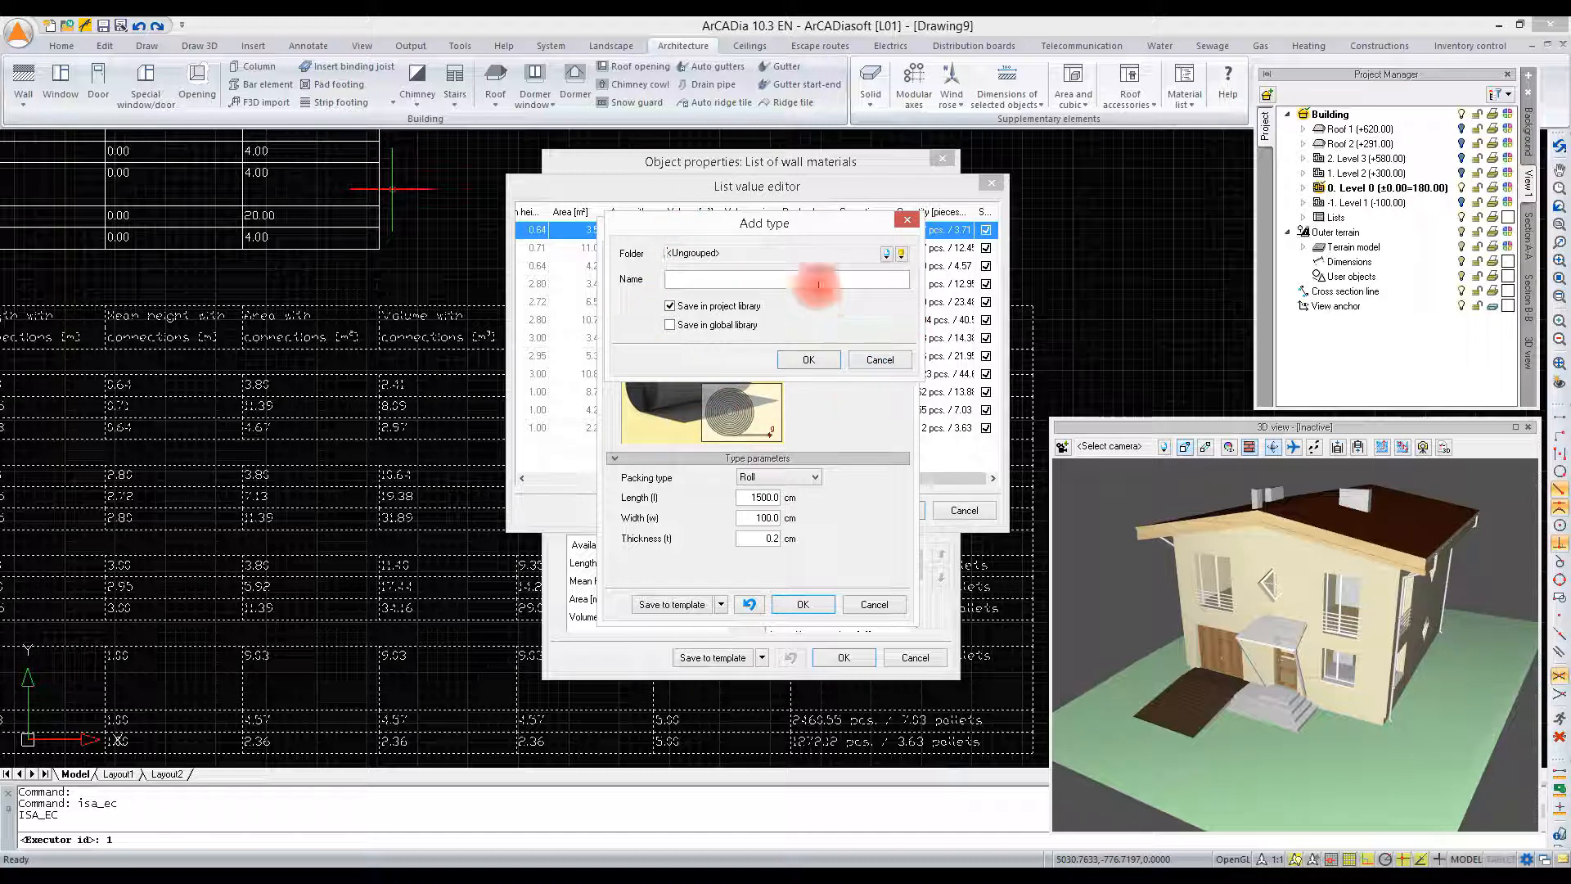
{"action": "left_click", "coordinate": [882, 360]}
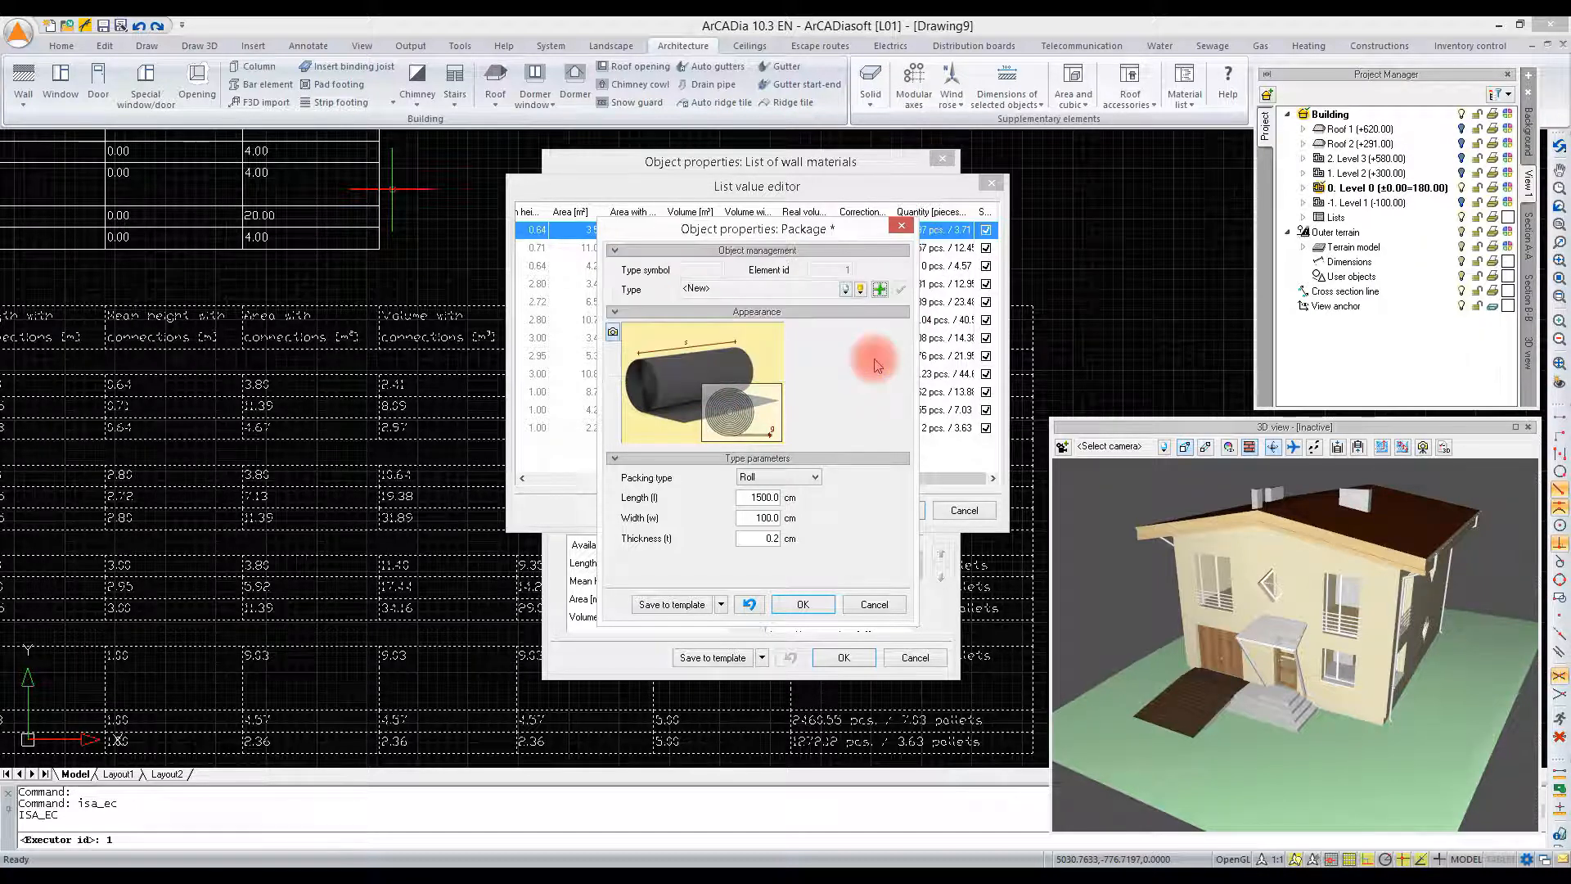
{"action": "left_click", "coordinate": [818, 604]}
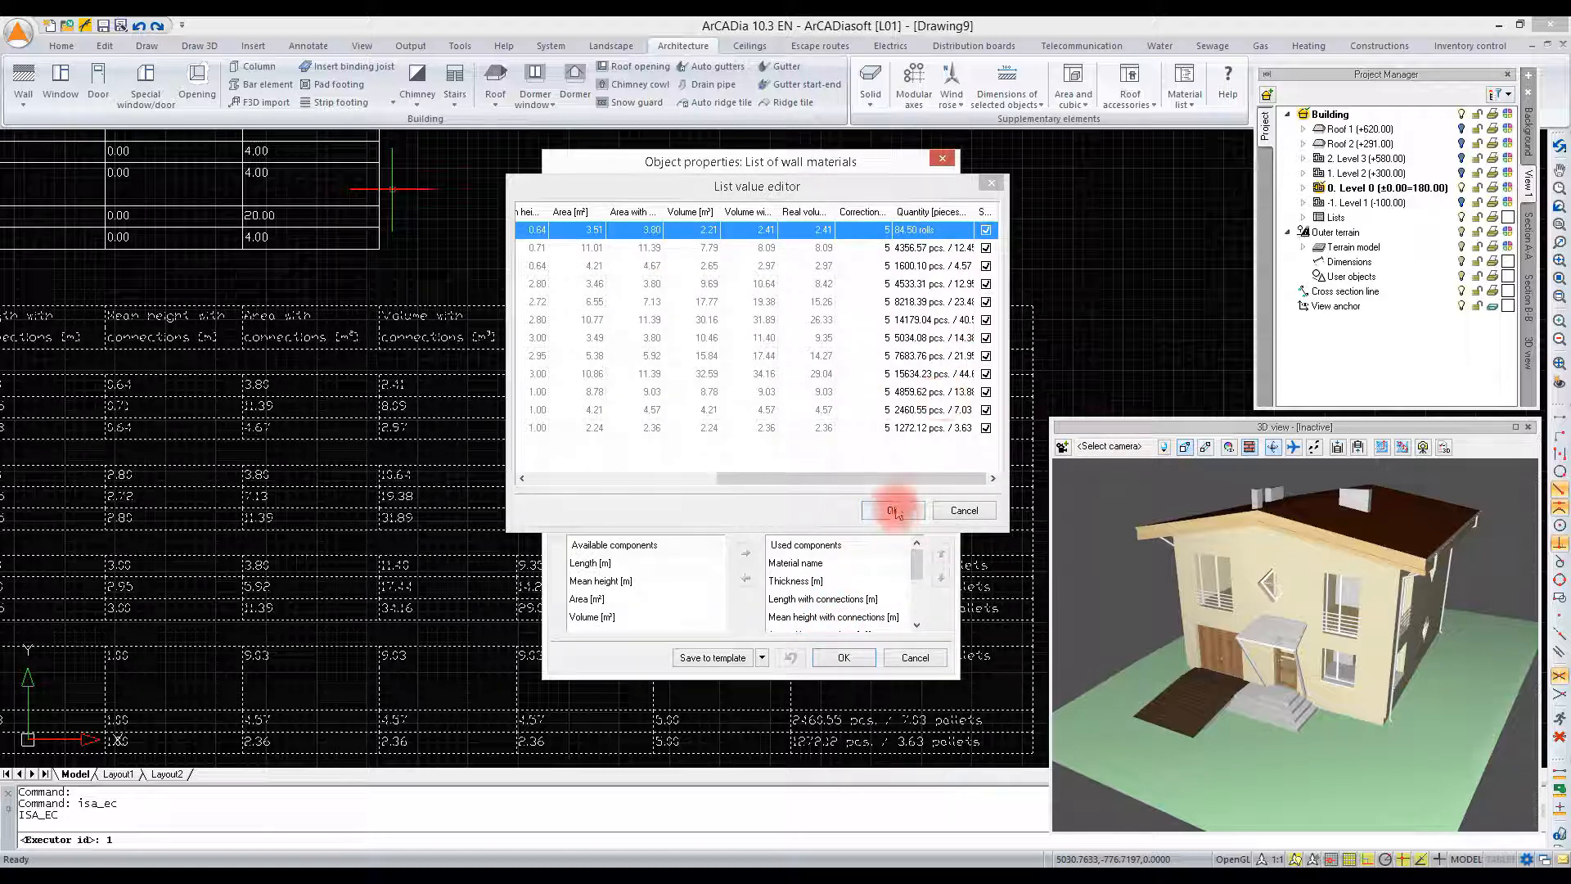
{"action": "left_click", "coordinate": [896, 508]}
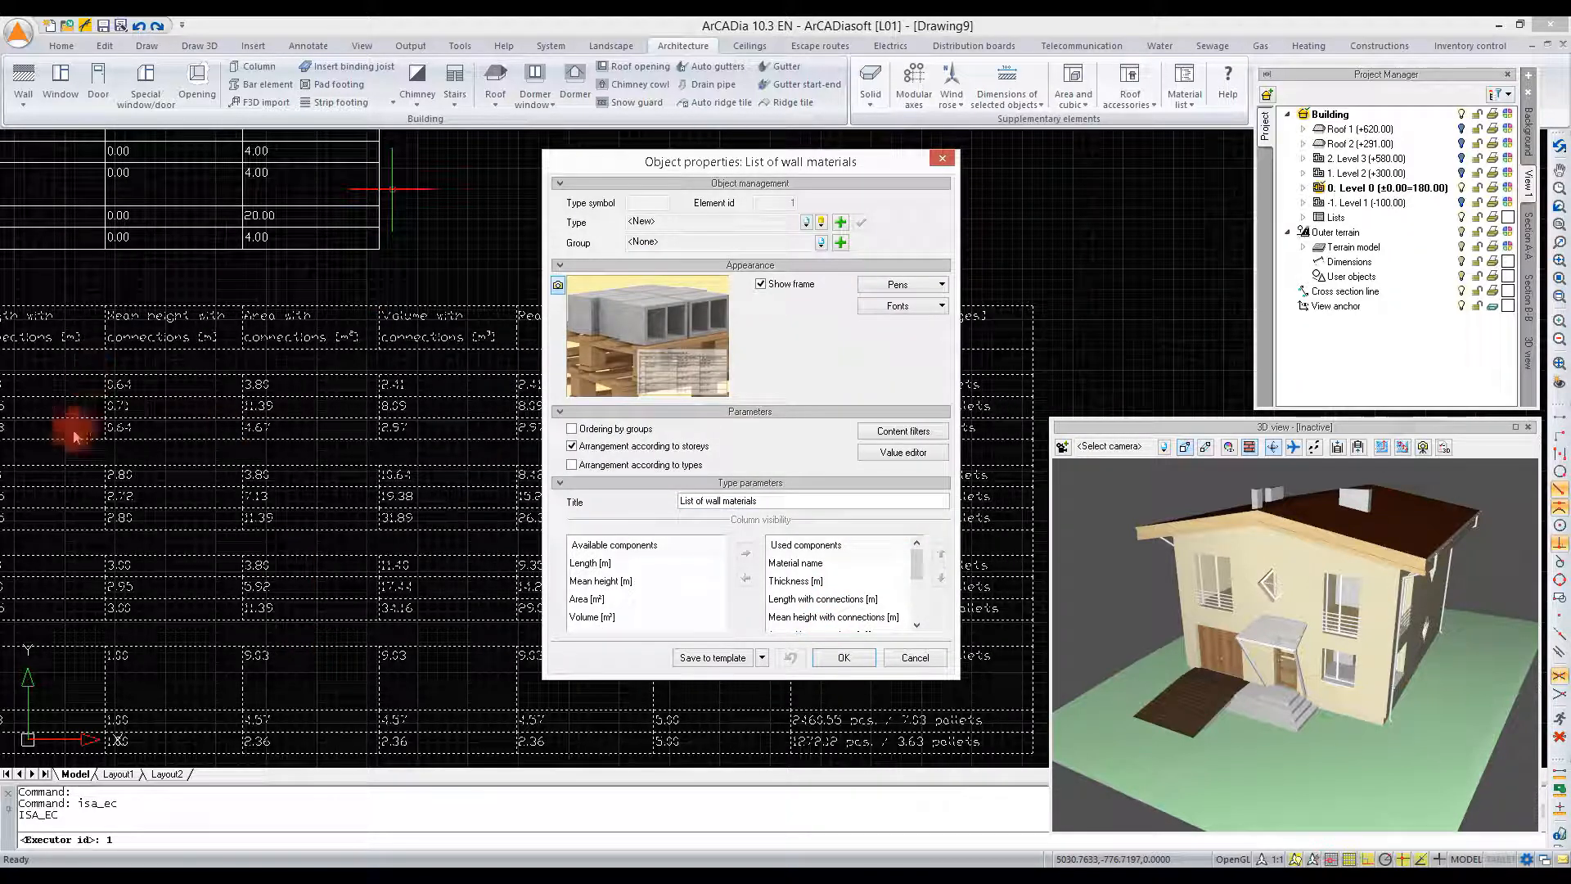
Step: Review the available and used column components of the wall materials list and accept its object properties
{"action": "mouse_move", "coordinate": [920, 552]}
{"action": "left_mouse_down"}
{"action": "mouse_move", "coordinate": [921, 600]}
{"action": "mouse_move", "coordinate": [918, 544]}
{"action": "left_mouse_up"}
{"action": "left_click", "coordinate": [810, 581]}
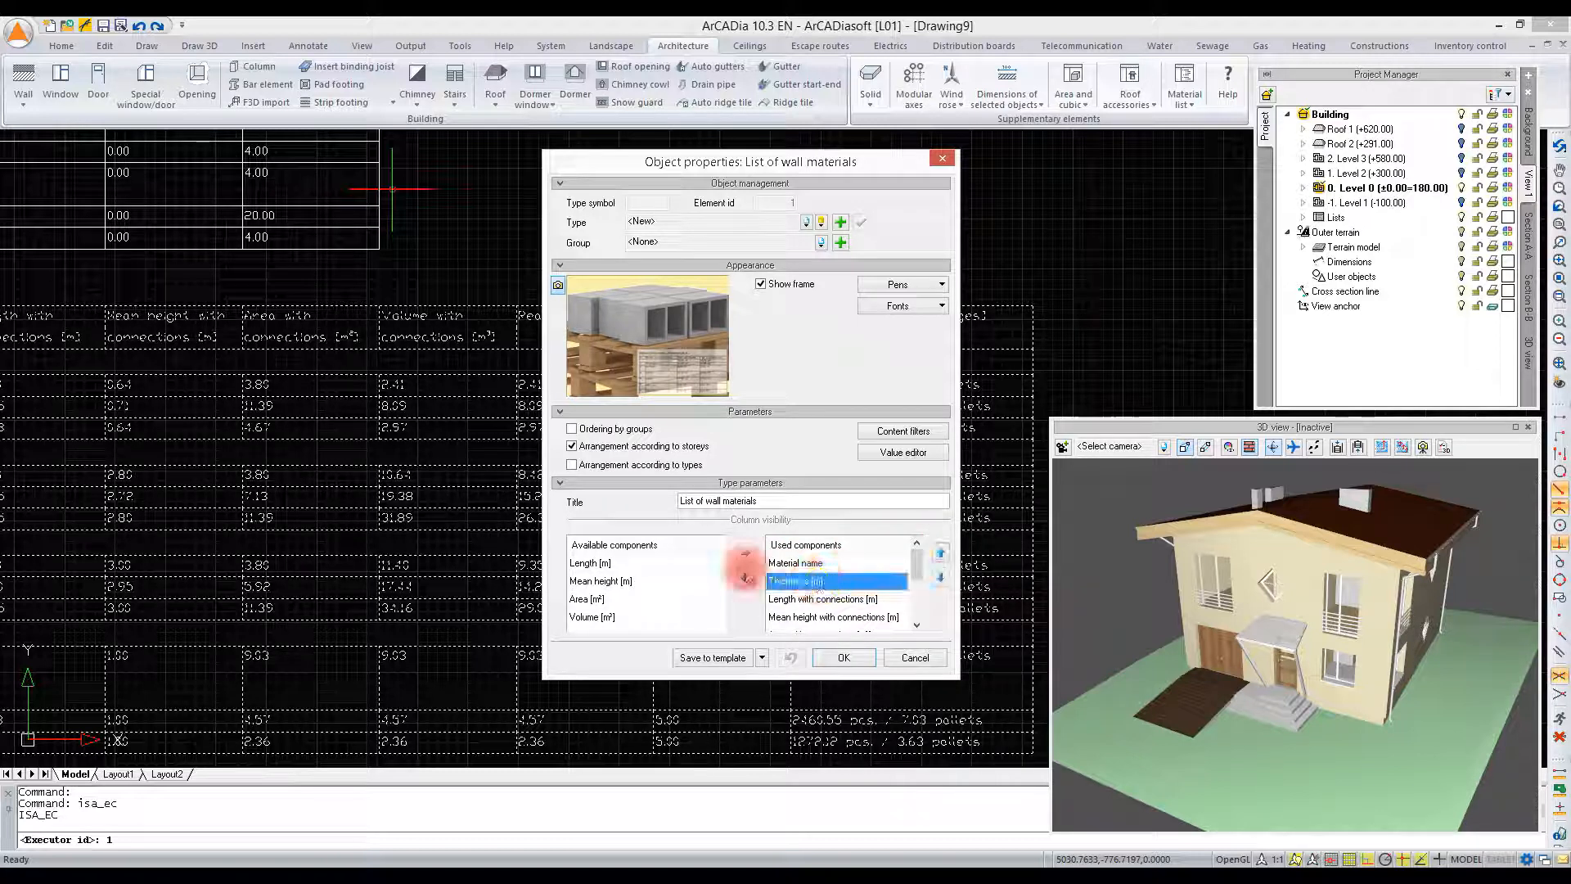
{"action": "left_click", "coordinate": [831, 600]}
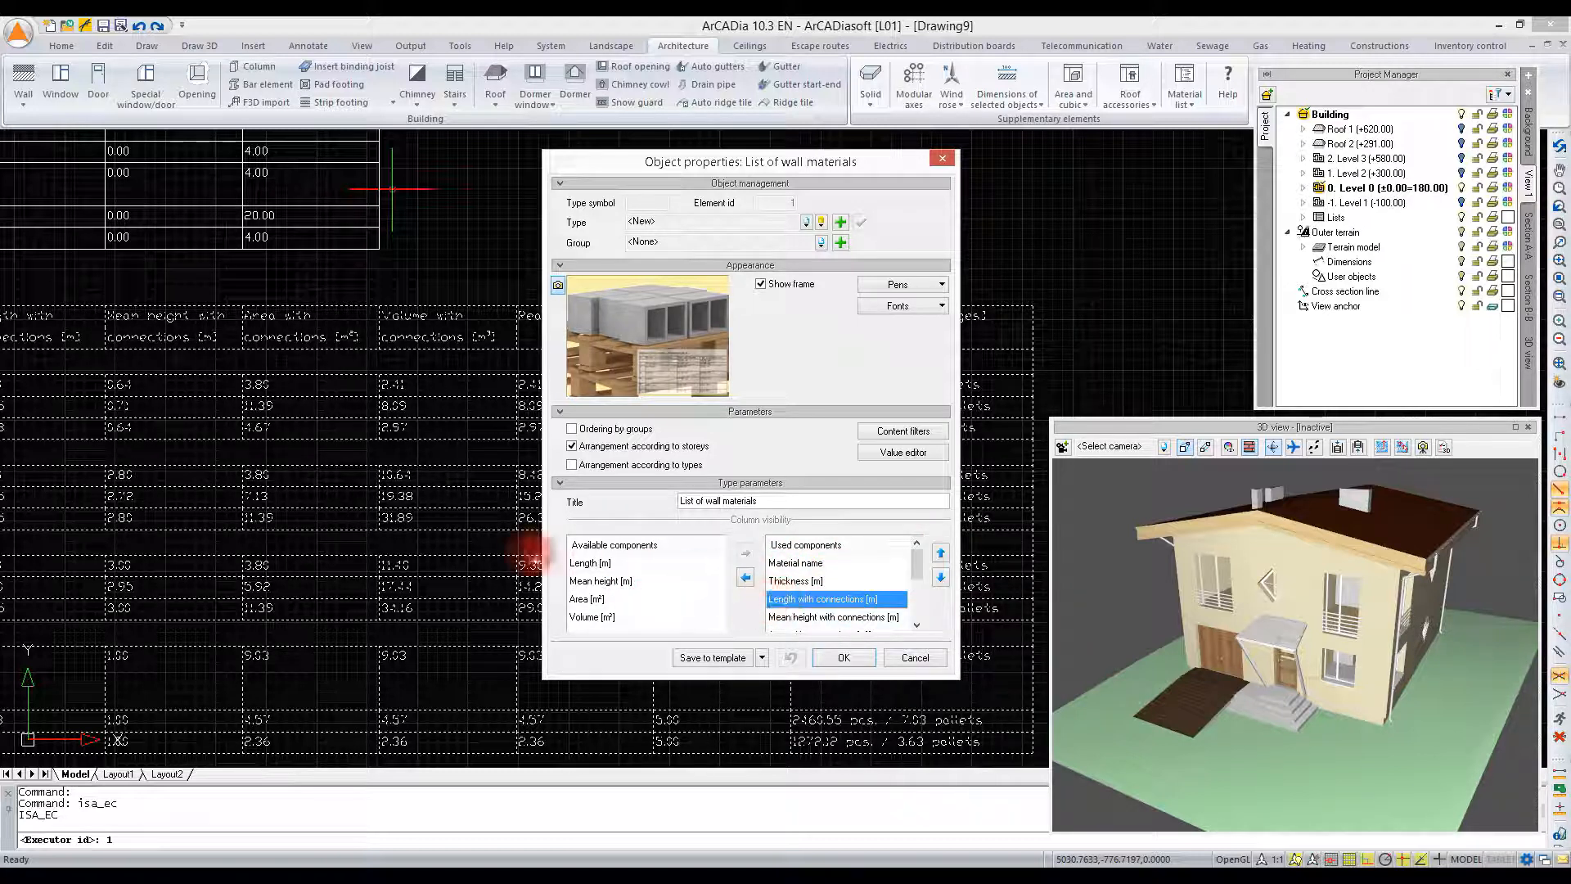
{"action": "left_click", "coordinate": [634, 581]}
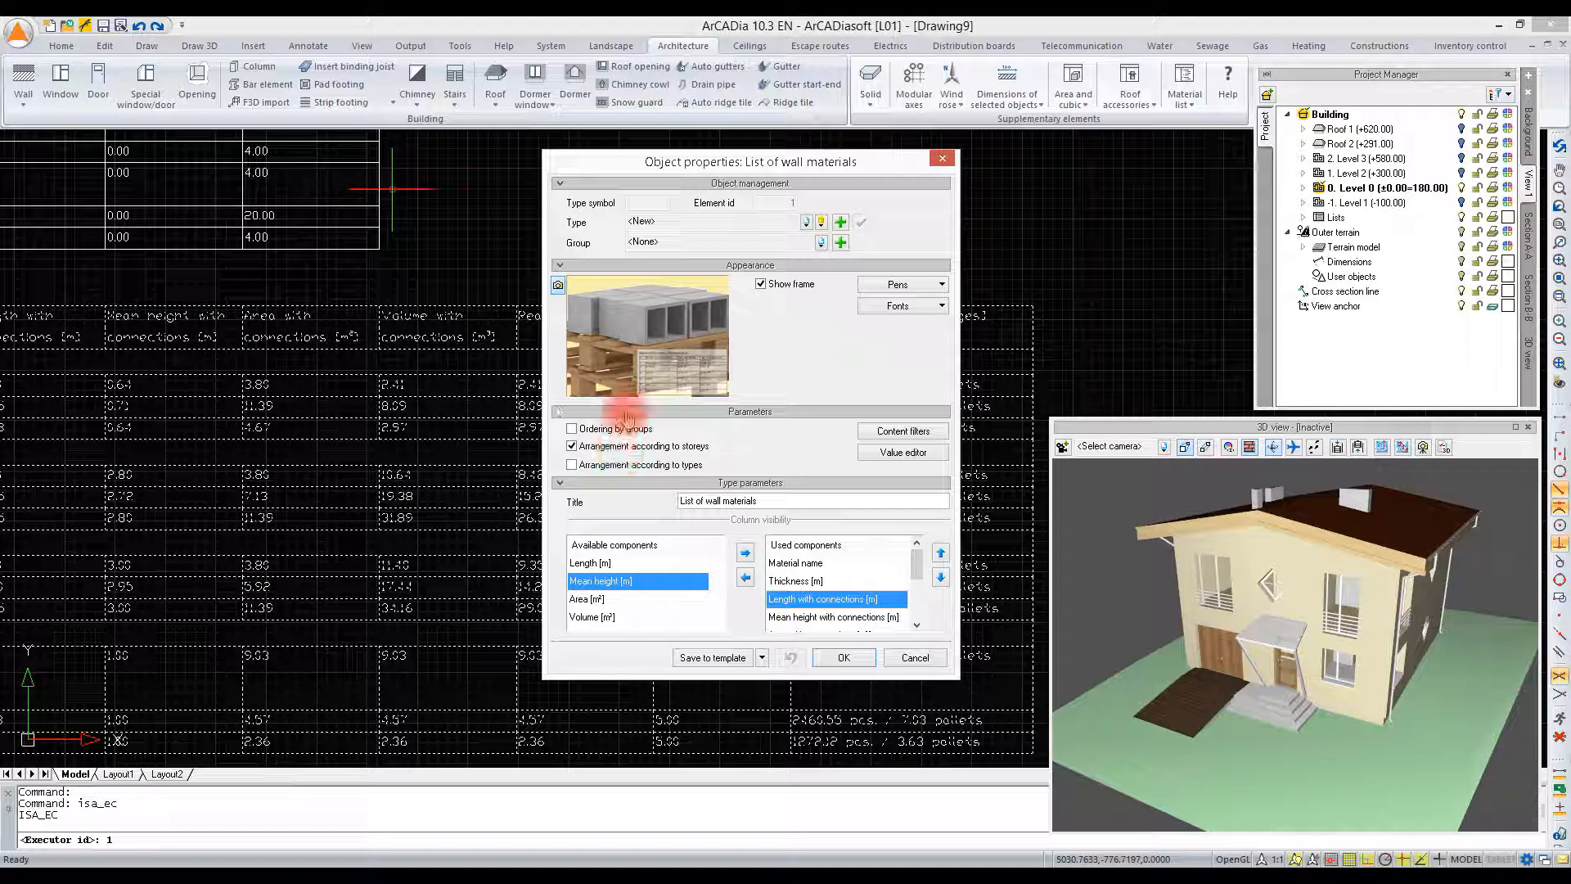
{"action": "left_click", "coordinate": [858, 659]}
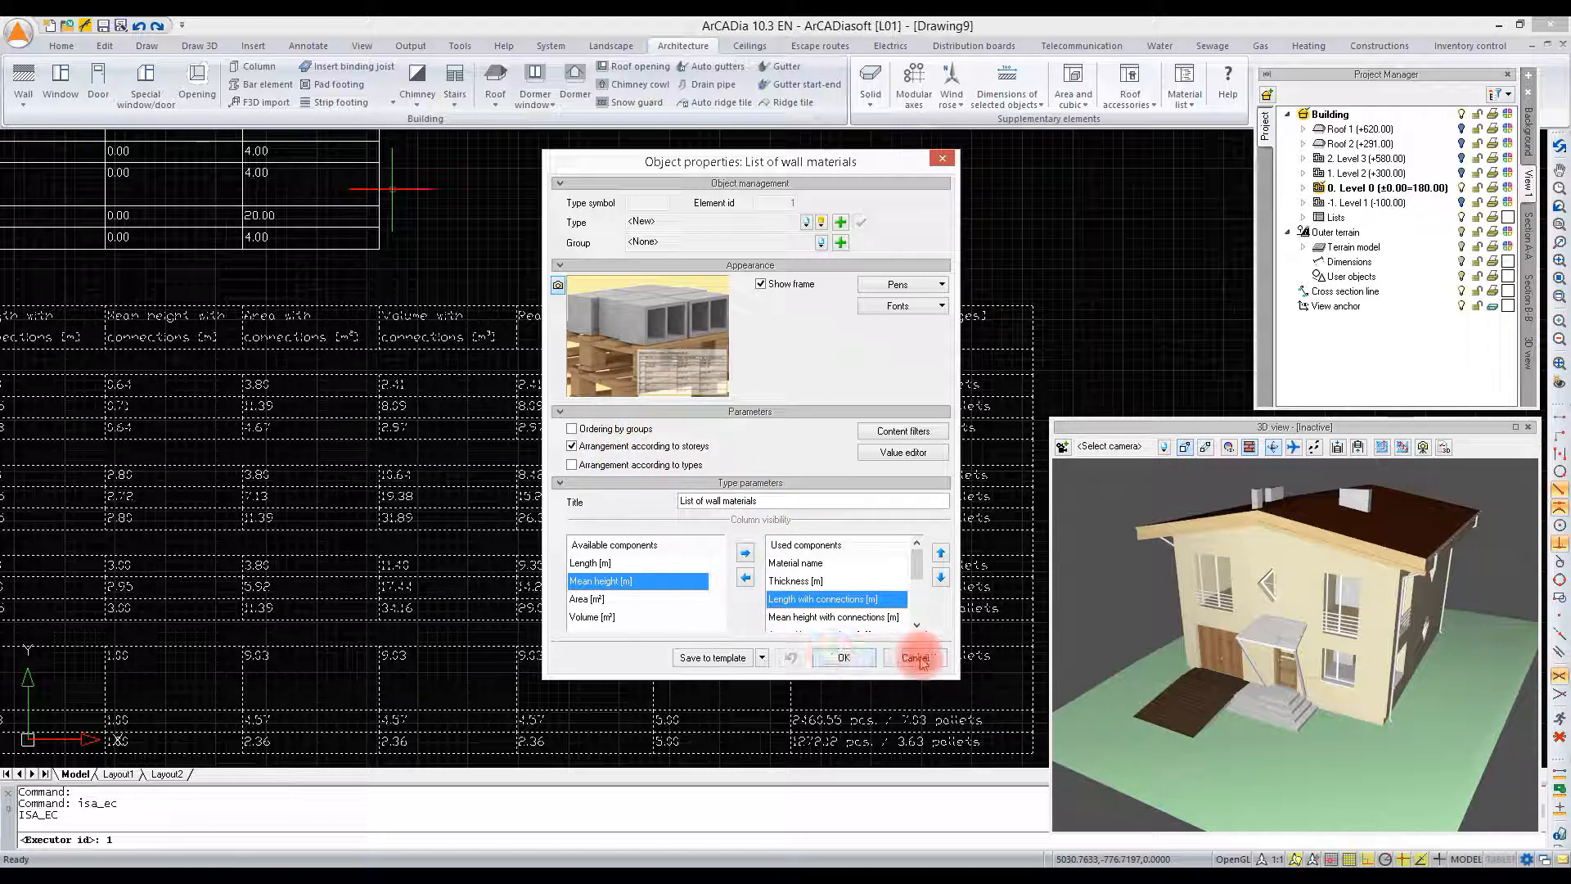
{"action": "left_click", "coordinate": [839, 658]}
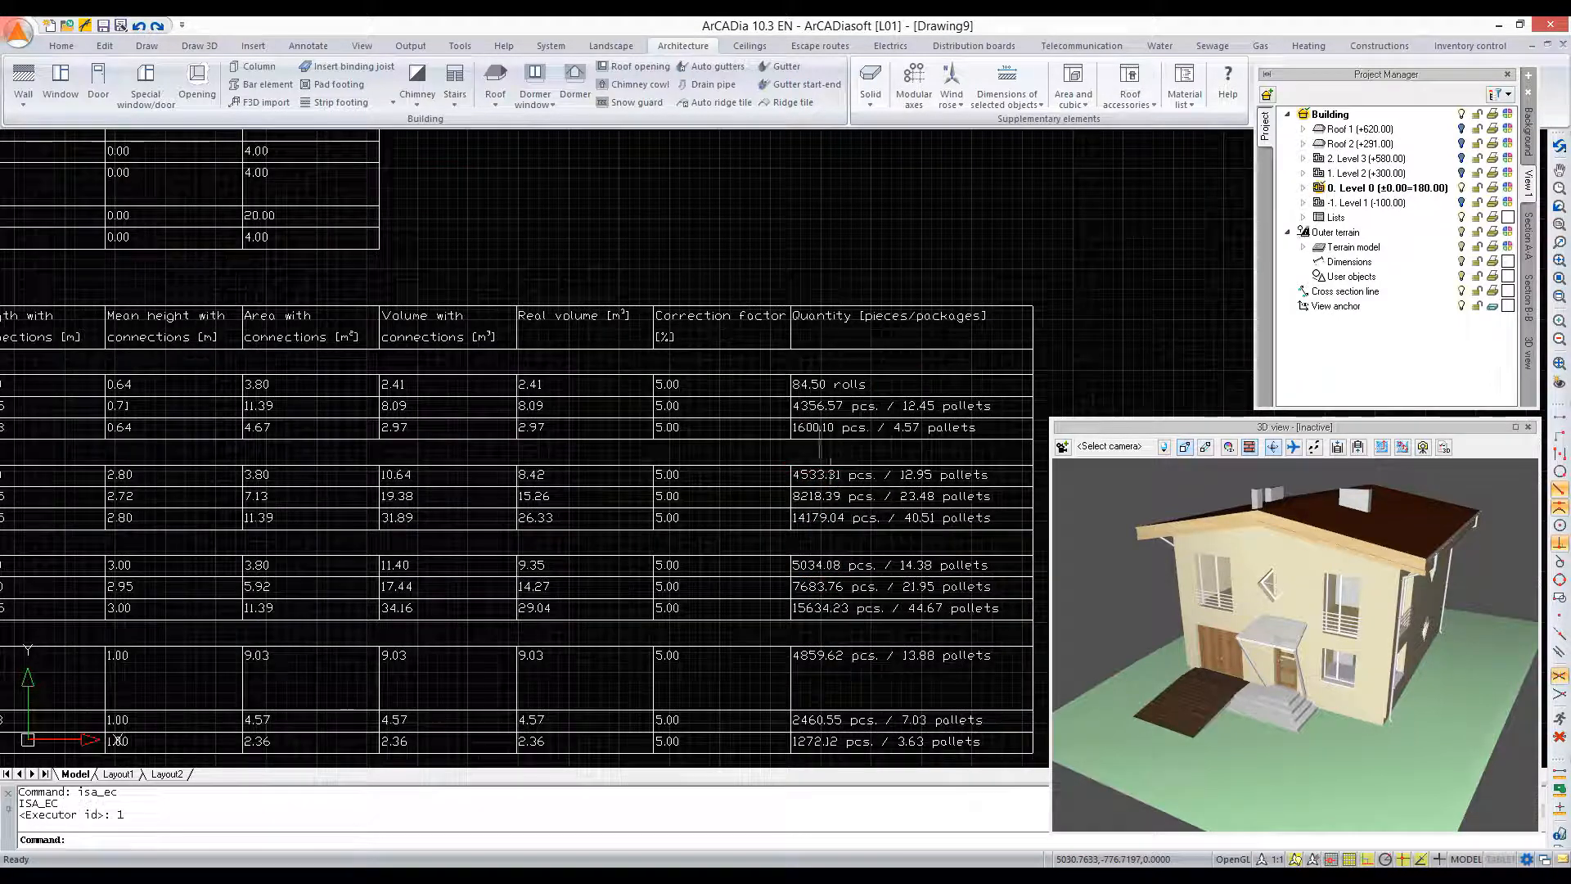
Step: Export the roof accessories list to an RTF file in ArCADia-TEXT and decline the automatic update check
{"action": "scroll", "coordinate": [879, 367], "scroll_direction": "down", "scroll_amount": 4}
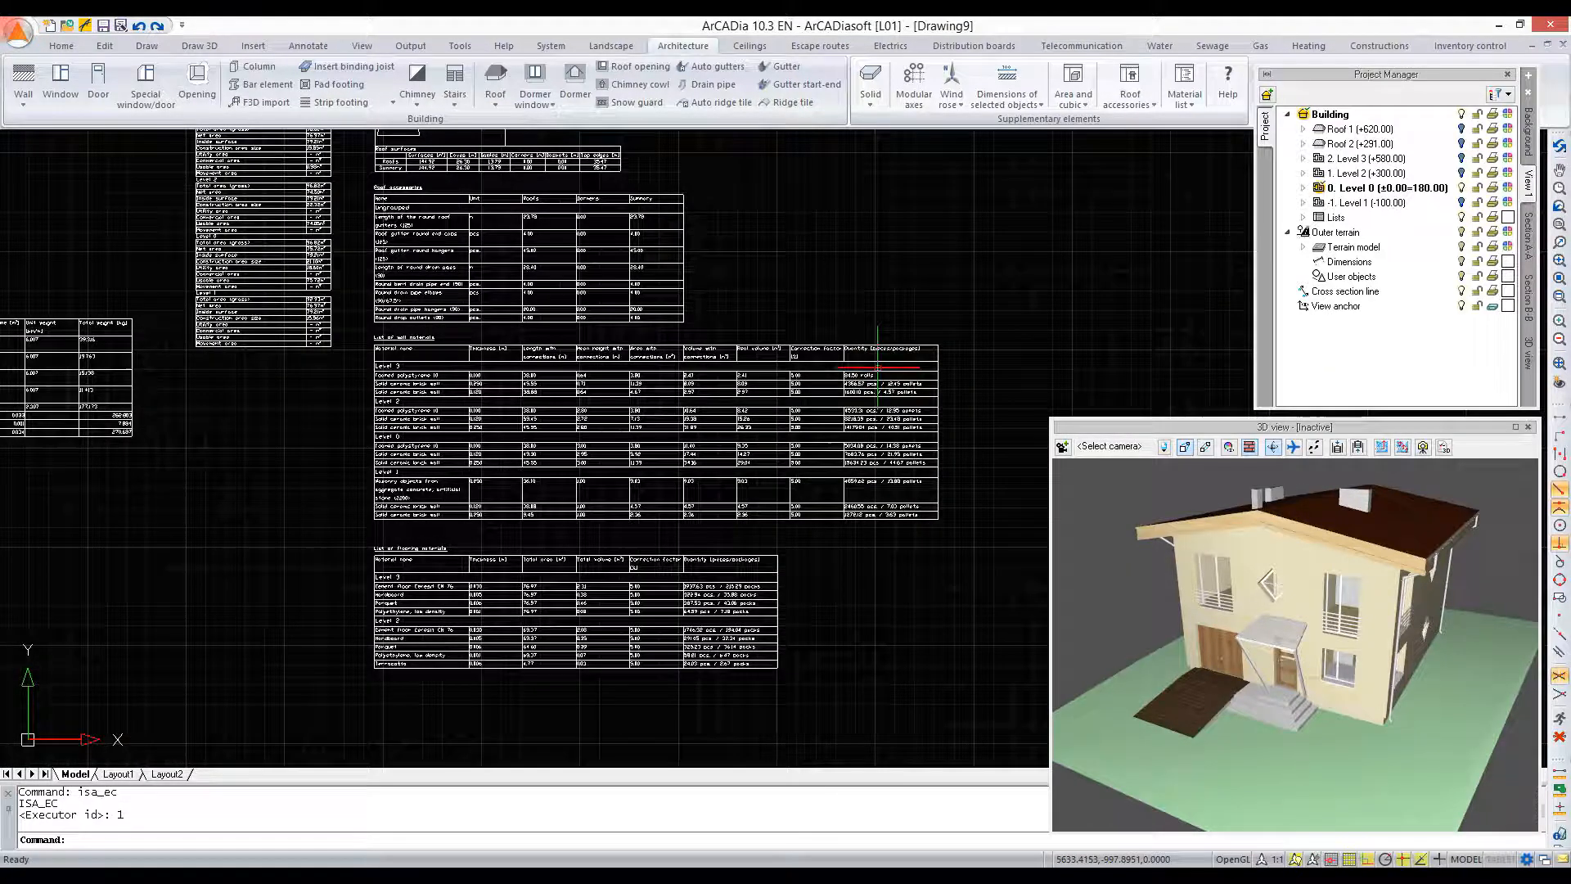
{"action": "scroll", "coordinate": [878, 368], "scroll_direction": "up", "scroll_amount": 4}
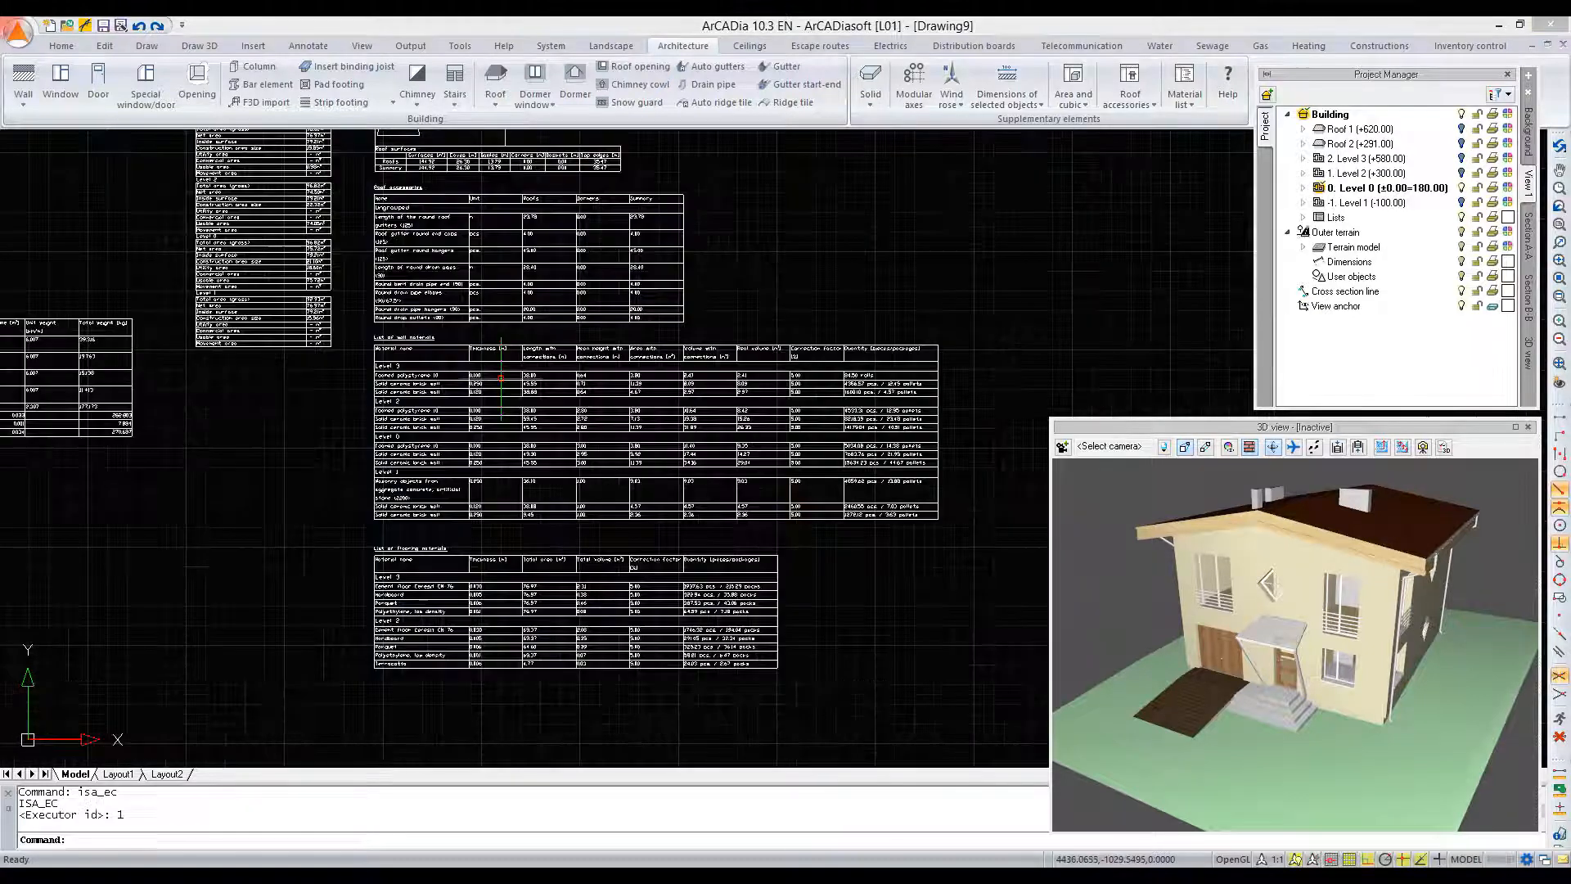
{"action": "middle_click_drag", "start_coordinate": [496, 300], "coordinate": [586, 457]}
{"action": "scroll", "coordinate": [551, 349], "scroll_direction": "up", "scroll_amount": 2}
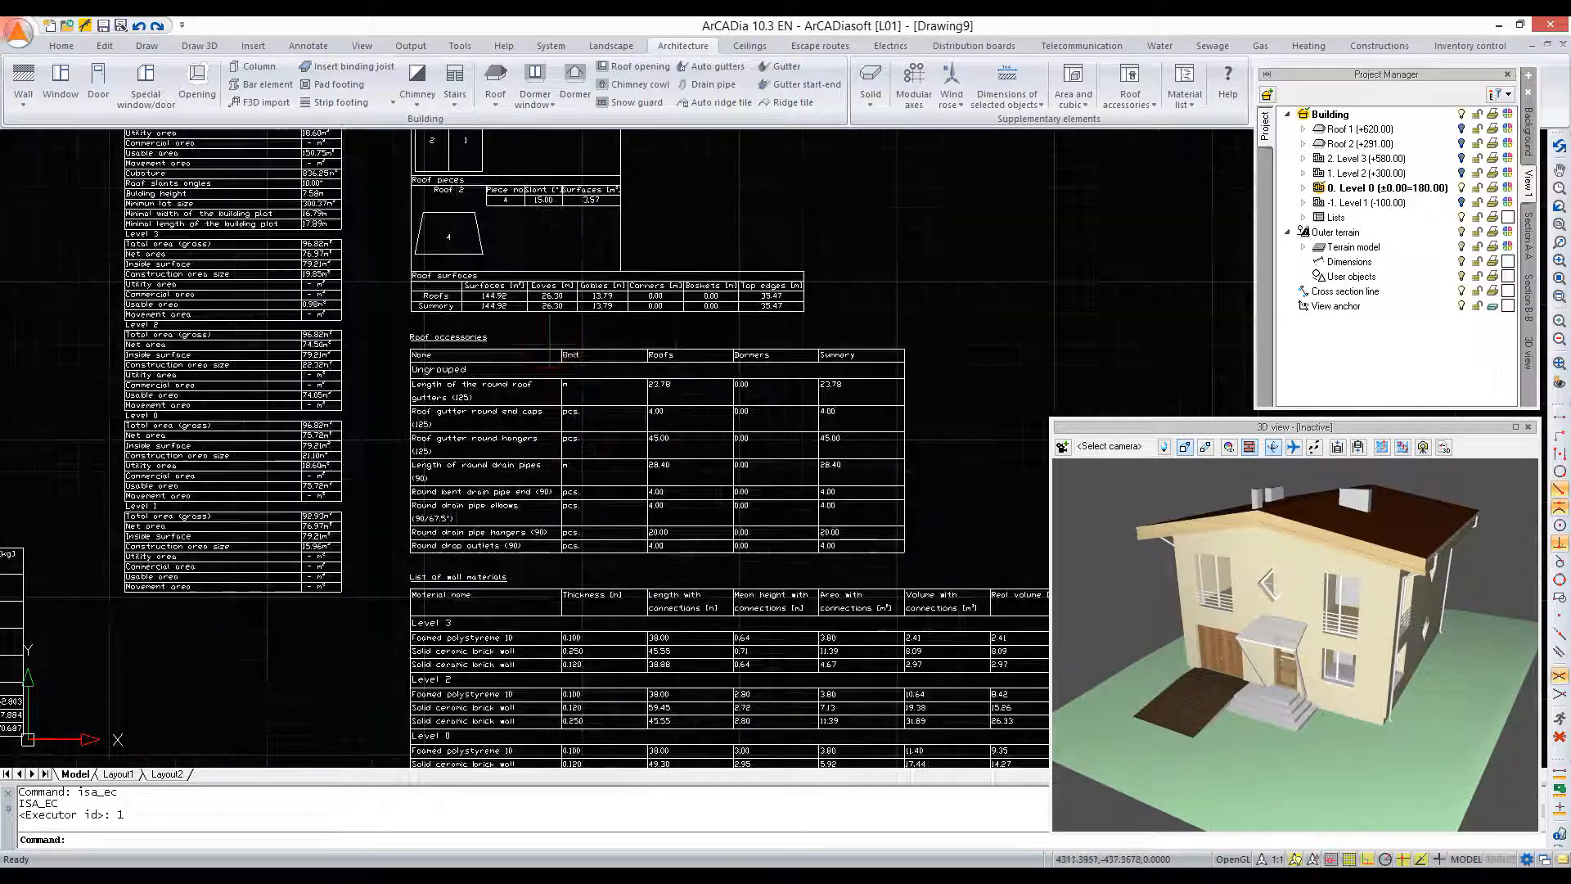
{"action": "left_click", "coordinate": [419, 355]}
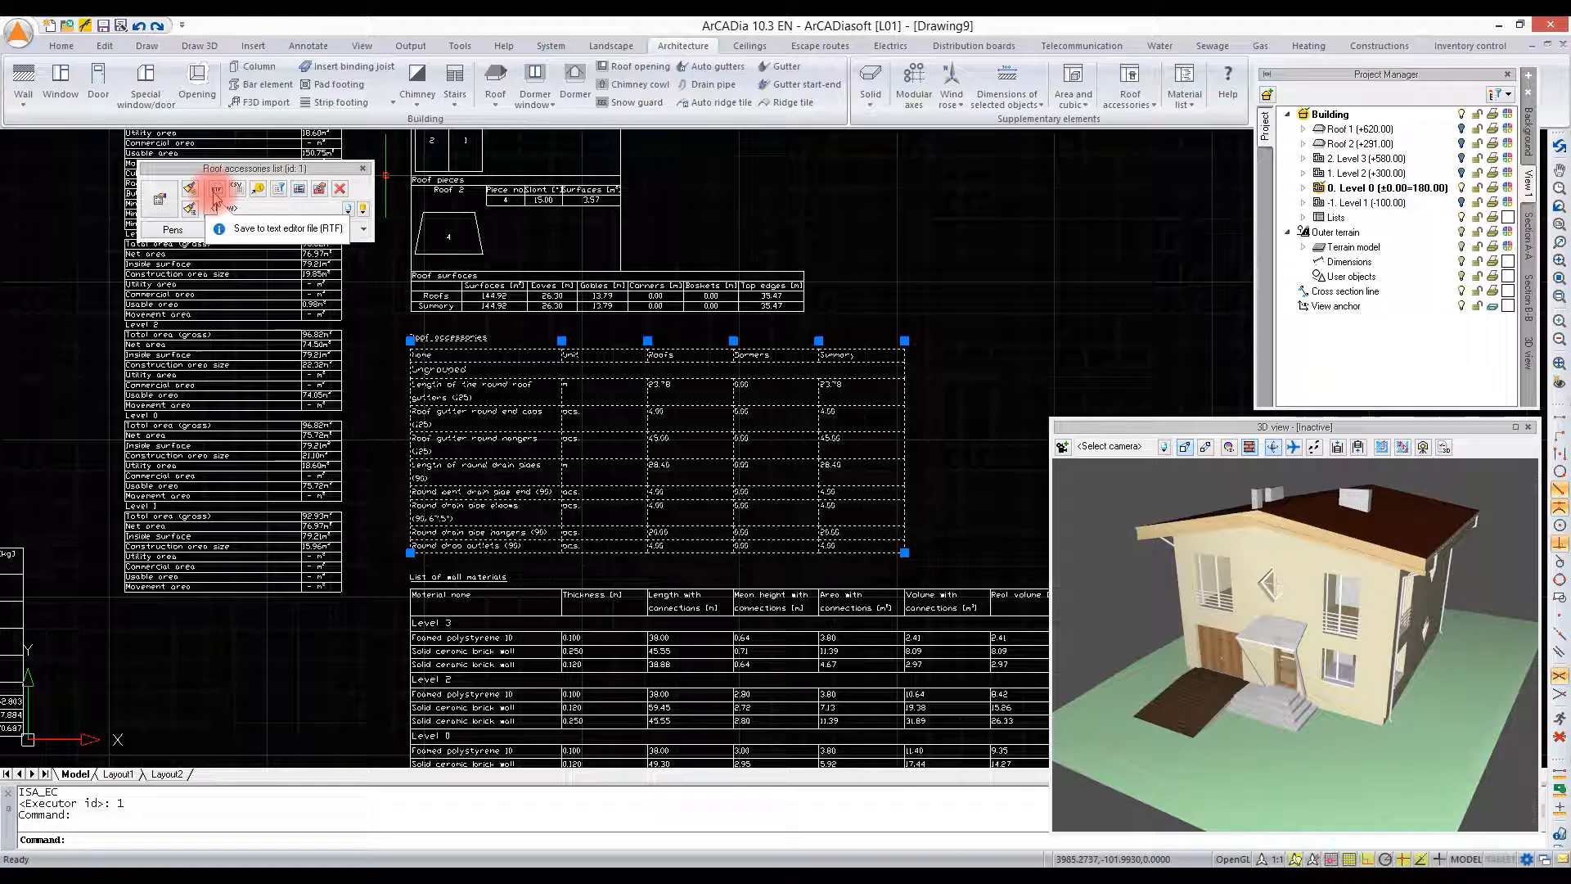
{"action": "left_click", "coordinate": [256, 190]}
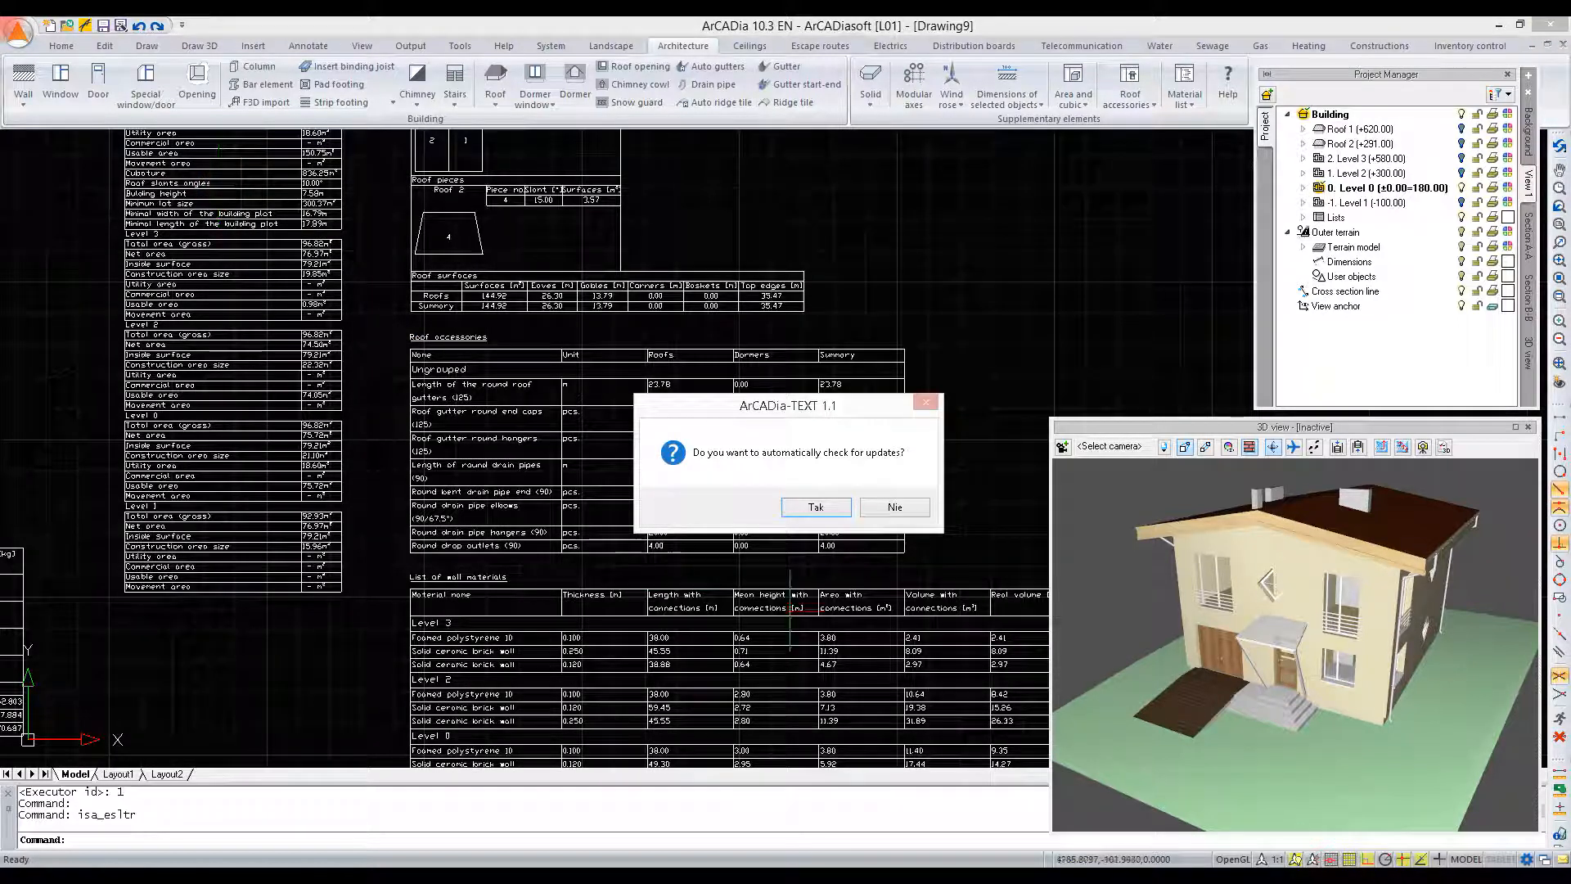
{"action": "left_click", "coordinate": [890, 506]}
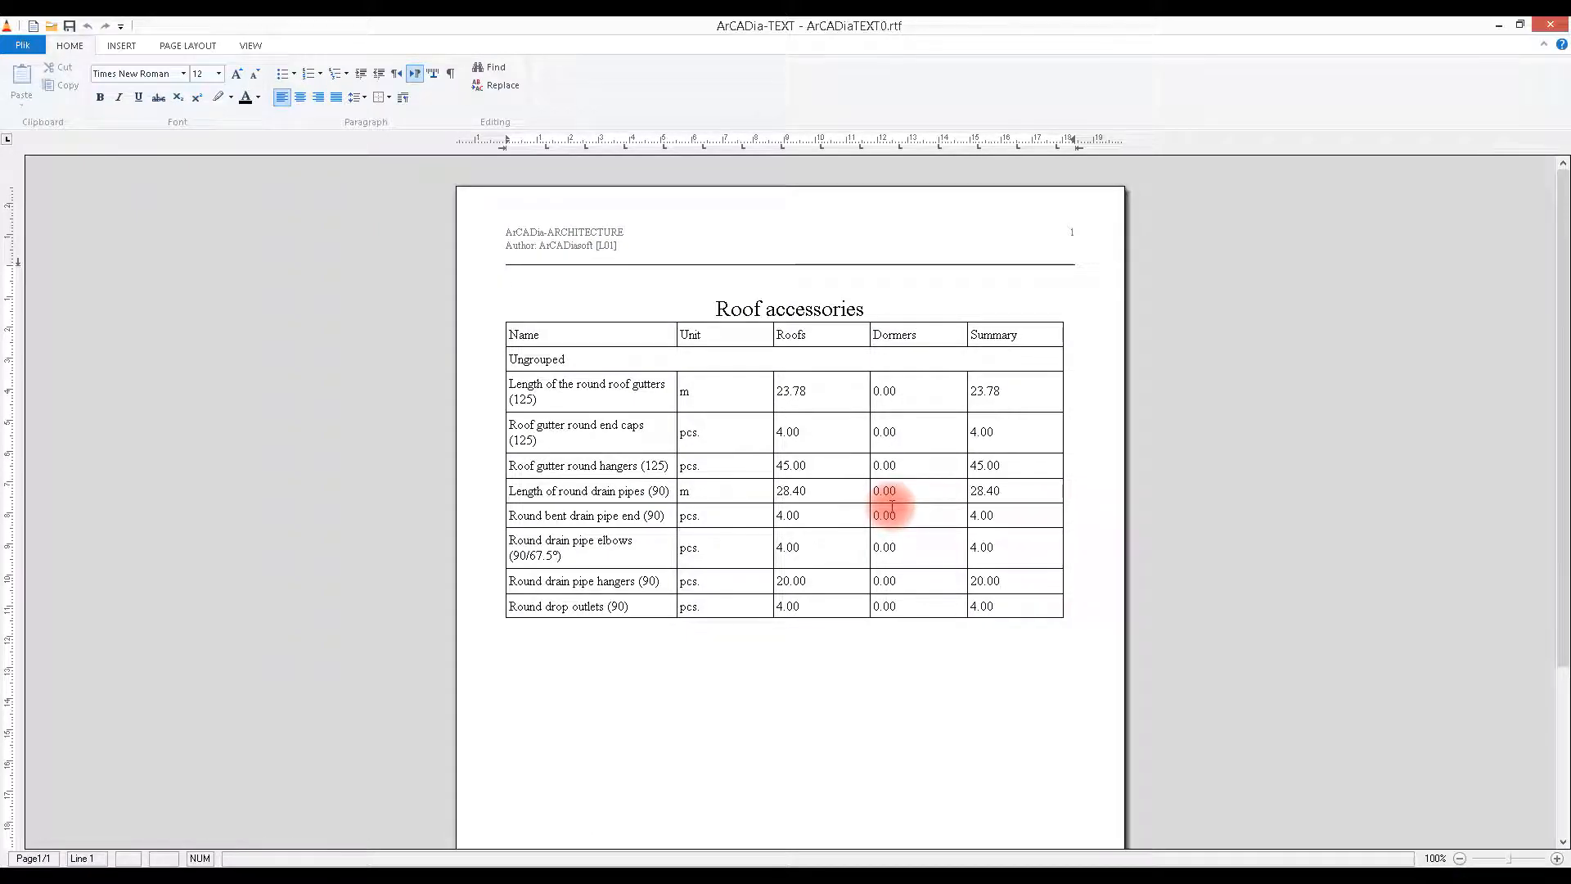
{"action": "left_click_drag", "start_coordinate": [559, 431], "coordinate": [605, 431]}
{"action": "left_click_drag", "start_coordinate": [614, 523], "coordinate": [544, 526]}
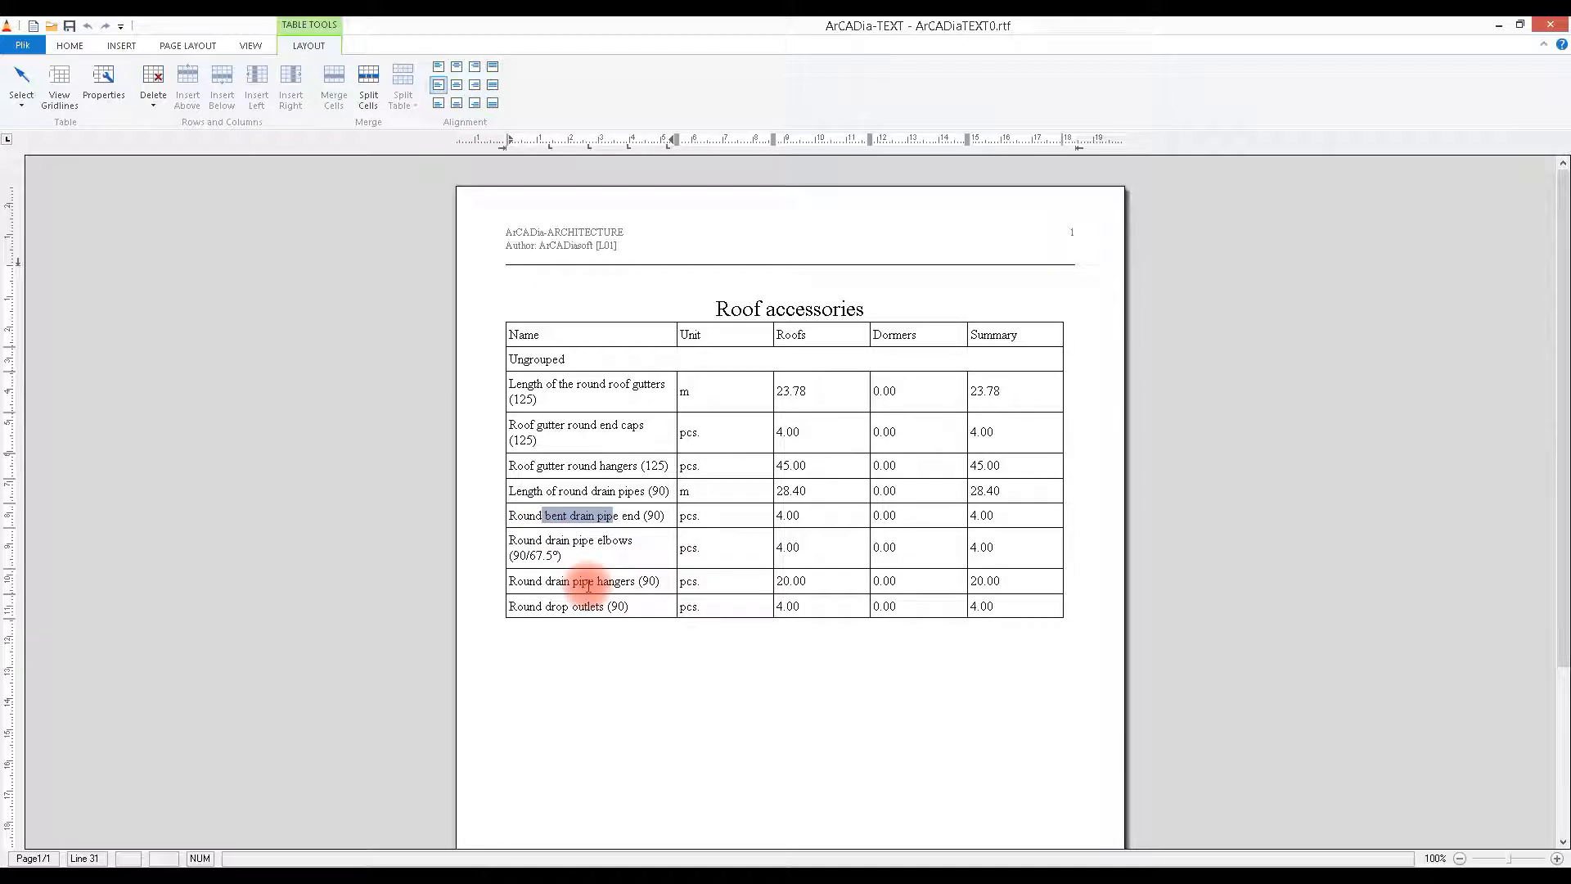
{"action": "left_click", "coordinate": [588, 584]}
Step: Start saving the roof accessories document under a new name and open the choice of file formats
{"action": "left_click", "coordinate": [13, 49]}
{"action": "left_click", "coordinate": [38, 194]}
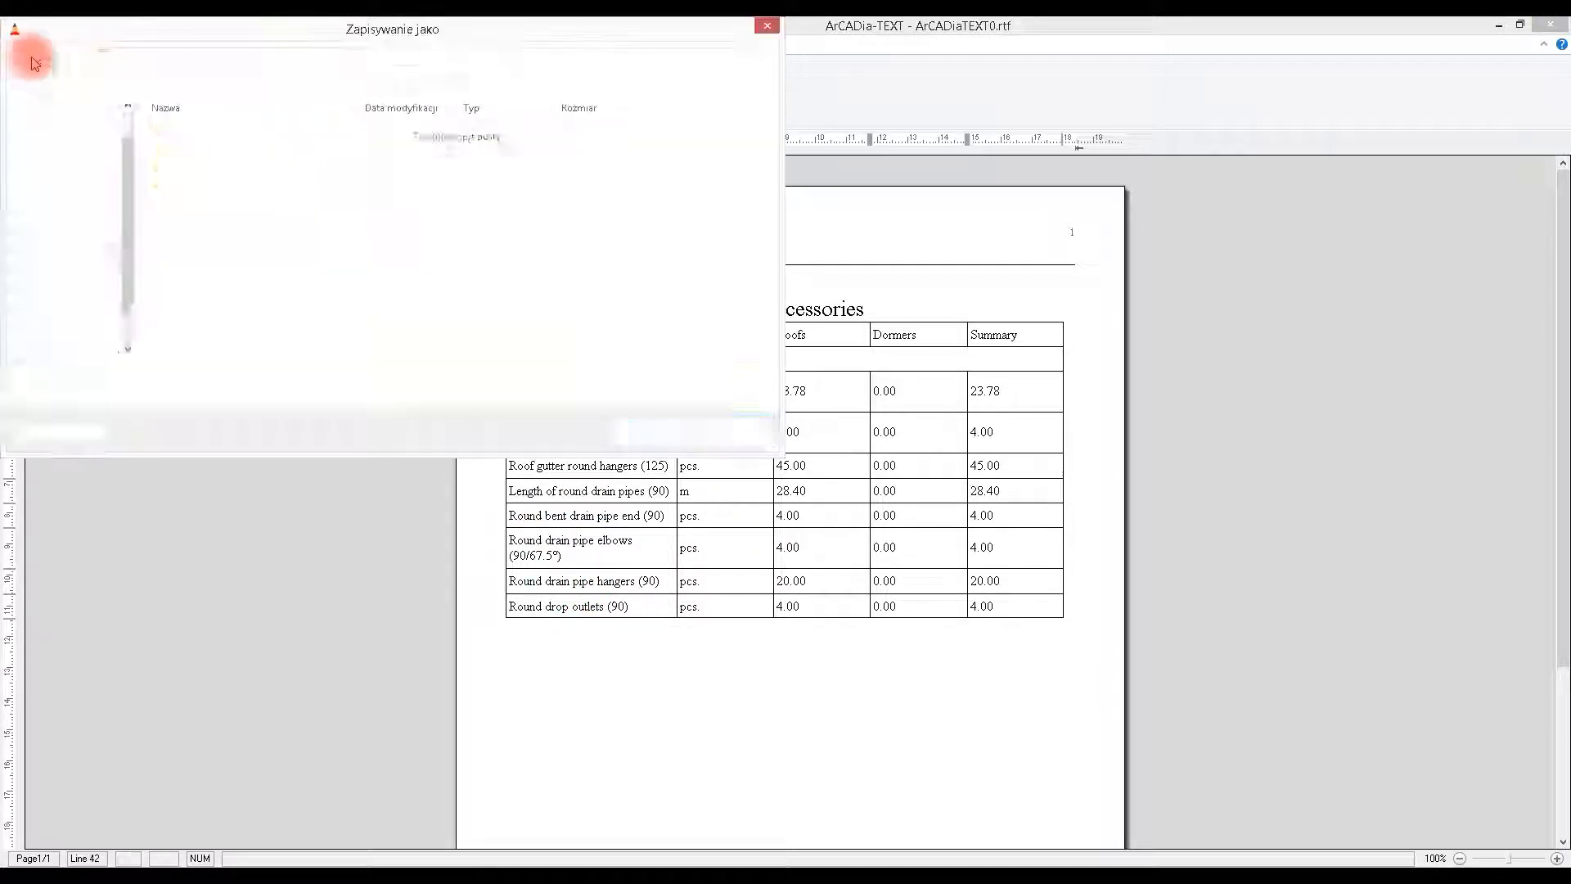
{"action": "left_click", "coordinate": [732, 396]}
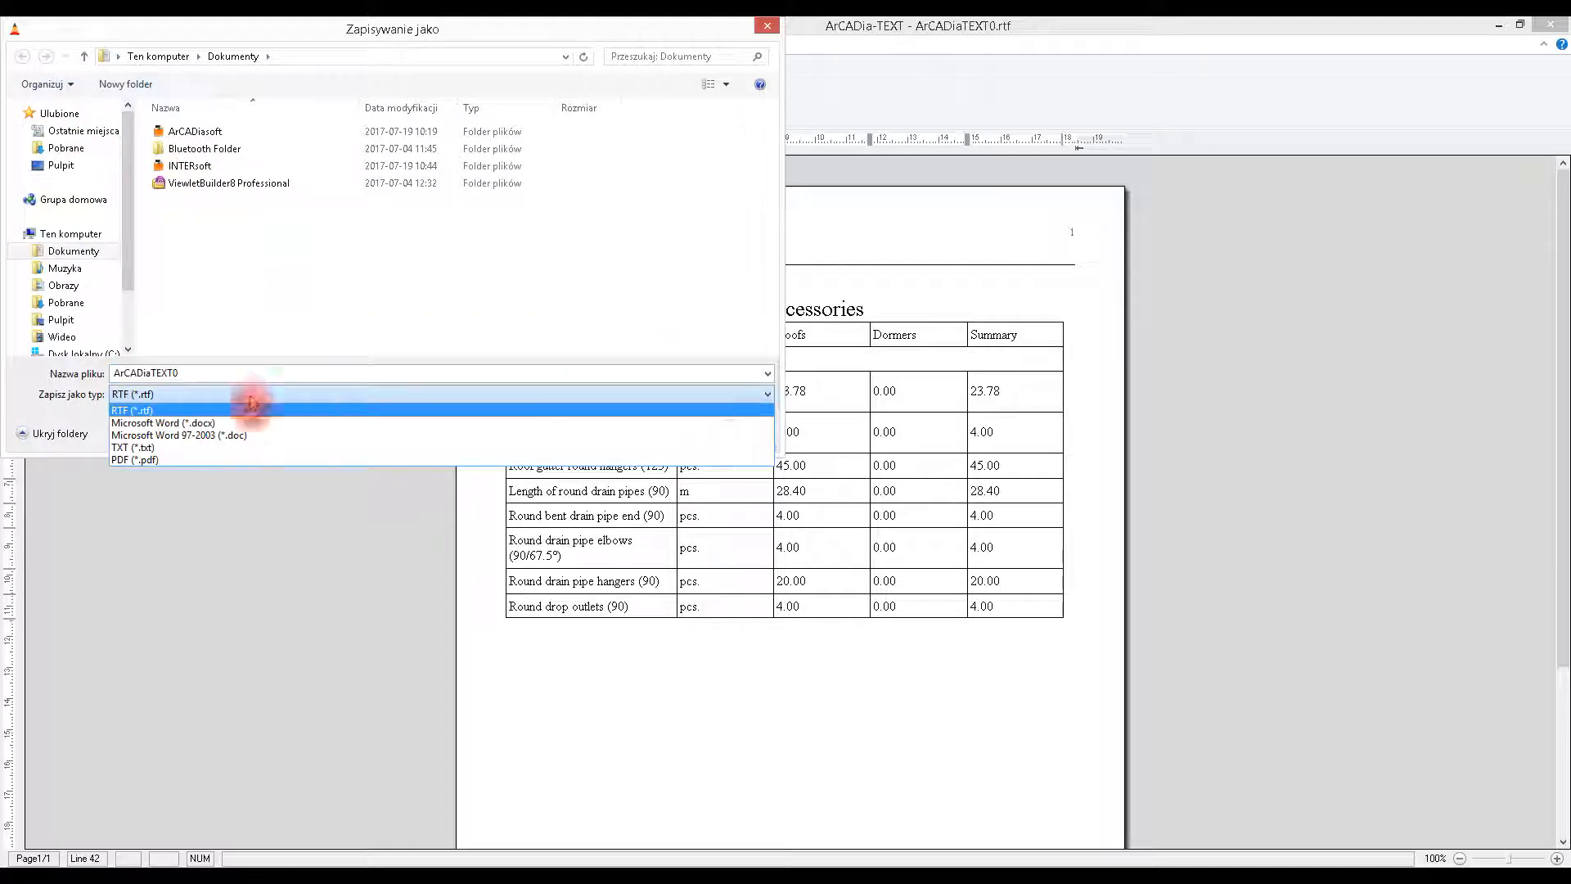